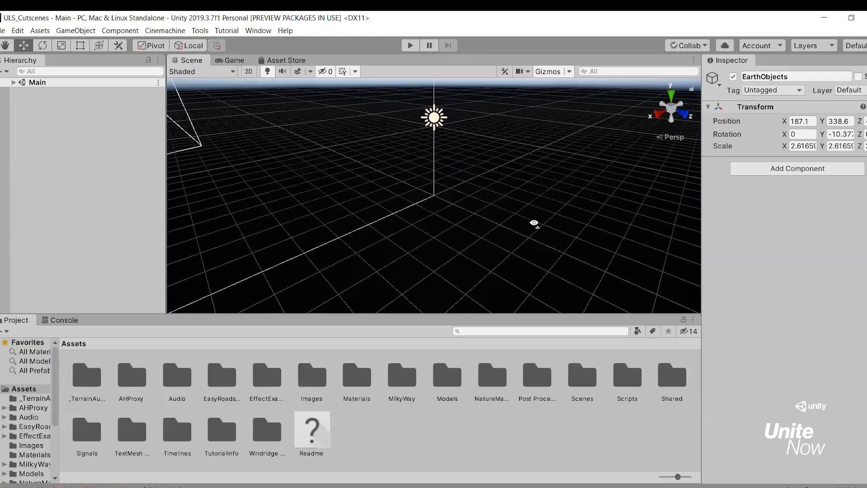
# Expand the Main scene and frame its Camera object to view the rocket on the launch pad
pyautogui.moveTo(534, 223); pyautogui.dragTo(396, 175, button='right')
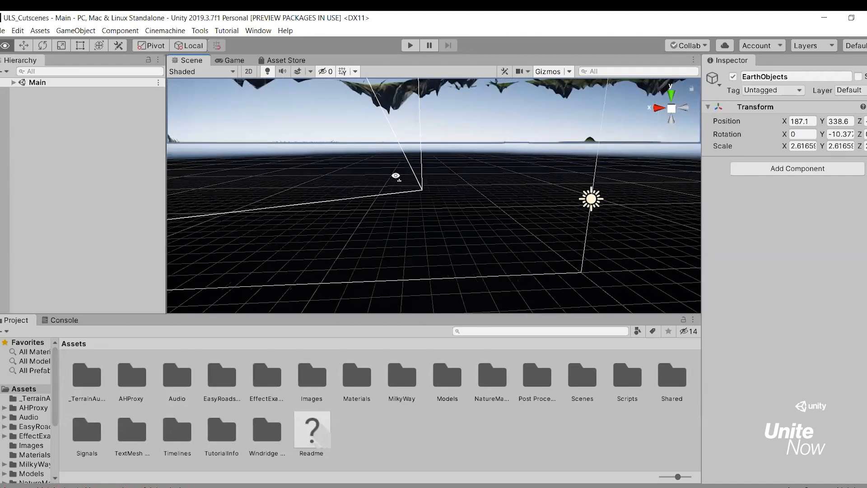
pyautogui.click(14, 82)
pyautogui.click(345, 195)
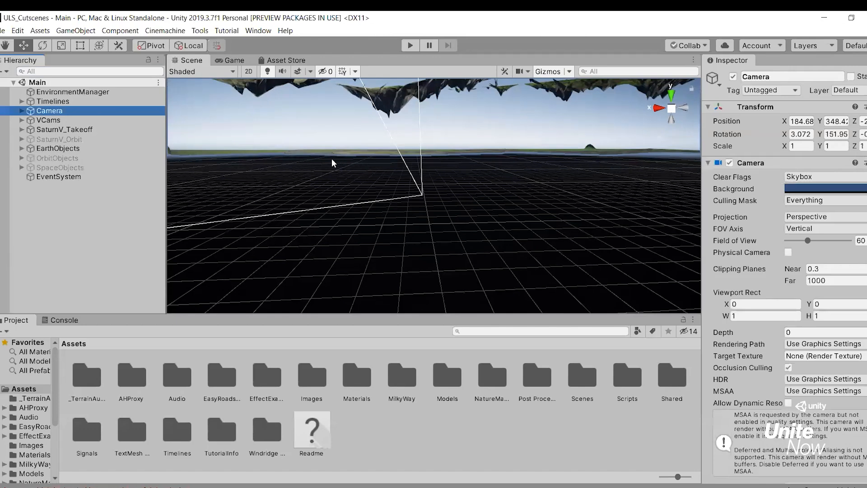
pyautogui.doubleClick(140, 110)
pyautogui.moveTo(381, 180); pyautogui.dragTo(499, 237, button='right')
pyautogui.press('e')
pyautogui.press('w')
pyautogui.press('f')
pyautogui.keyDown('alt'); pyautogui.moveTo(499, 238); pyautogui.dragTo(515, 163); pyautogui.keyUp('alt')
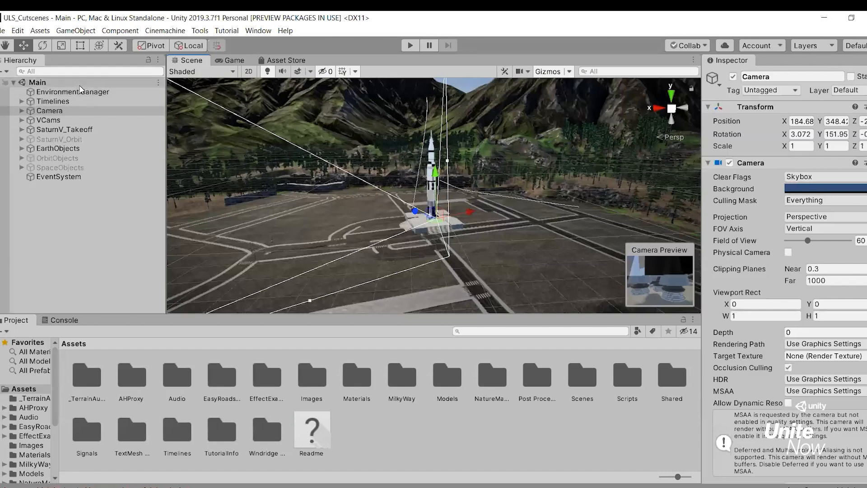
# Inspect the components of EnvironmentManager, Timelines and its TakeOffTimeline, OrbitTimeline and ToMarsTimeline children
pyautogui.click(37, 93)
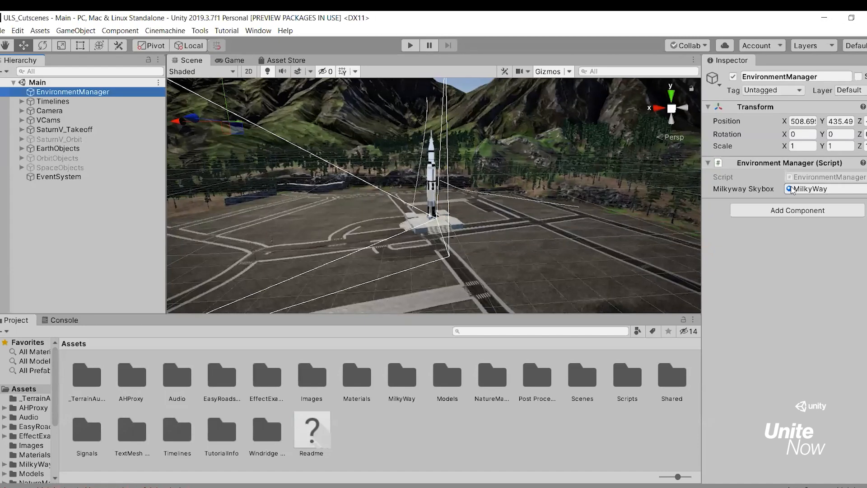
pyautogui.click(21, 101)
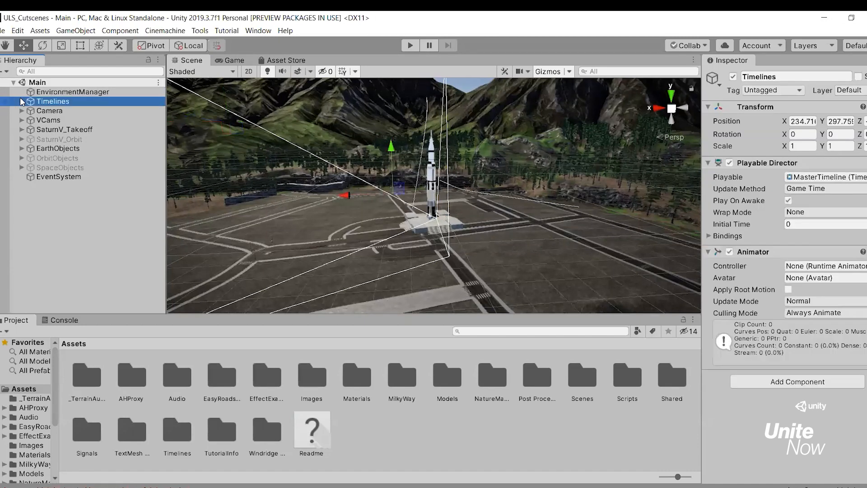
pyautogui.click(22, 101)
pyautogui.click(51, 111)
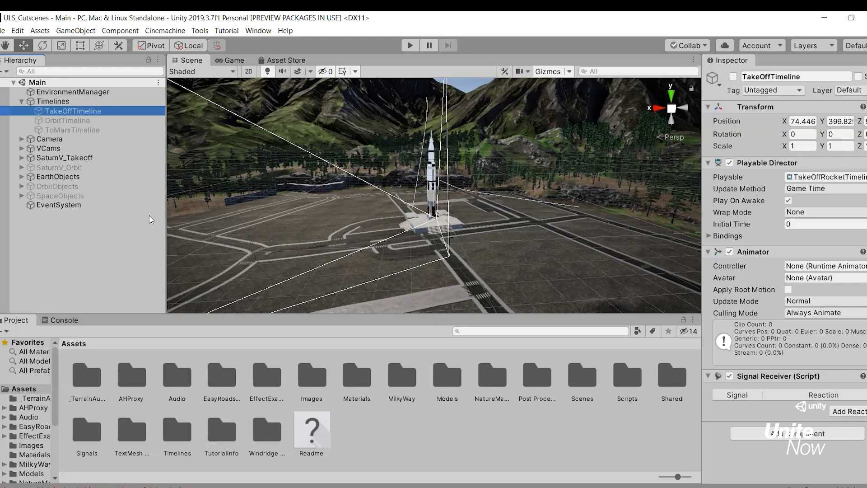
pyautogui.click(78, 121)
pyautogui.click(77, 130)
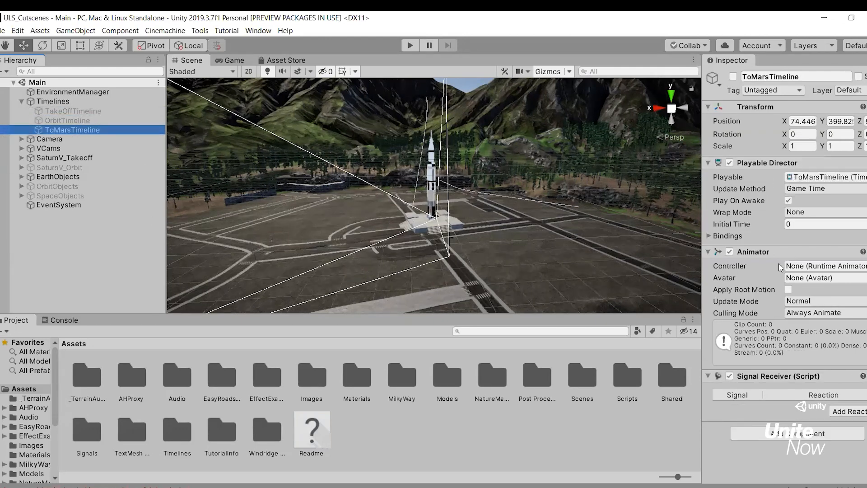
# Open the Timeline window for ToMarsTimeline and dock it beside the Console
pyautogui.click(259, 31)
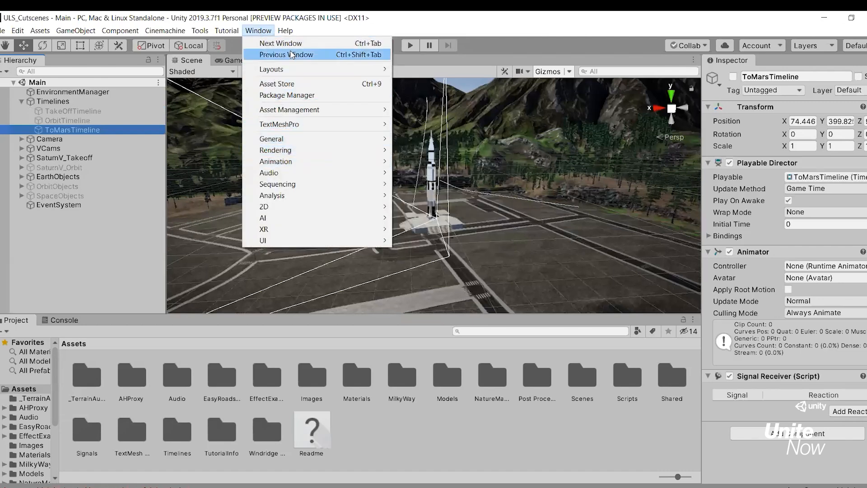
pyautogui.click(262, 30)
pyautogui.click(262, 31)
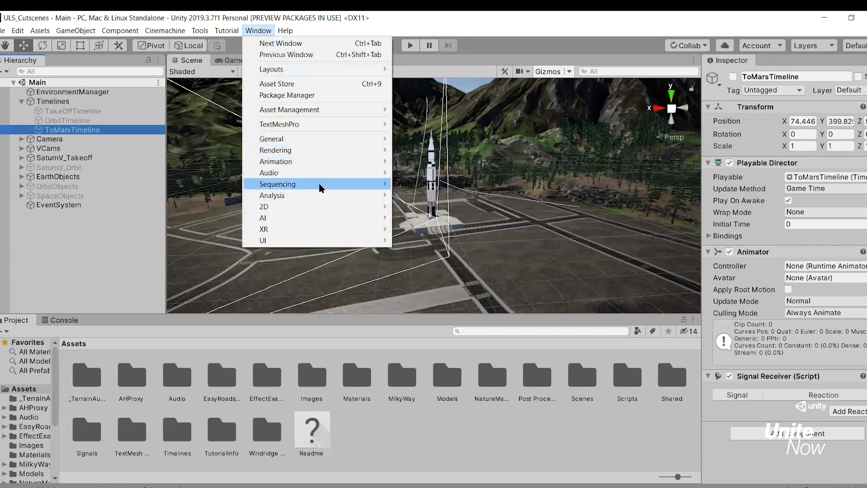
pyautogui.click(406, 185)
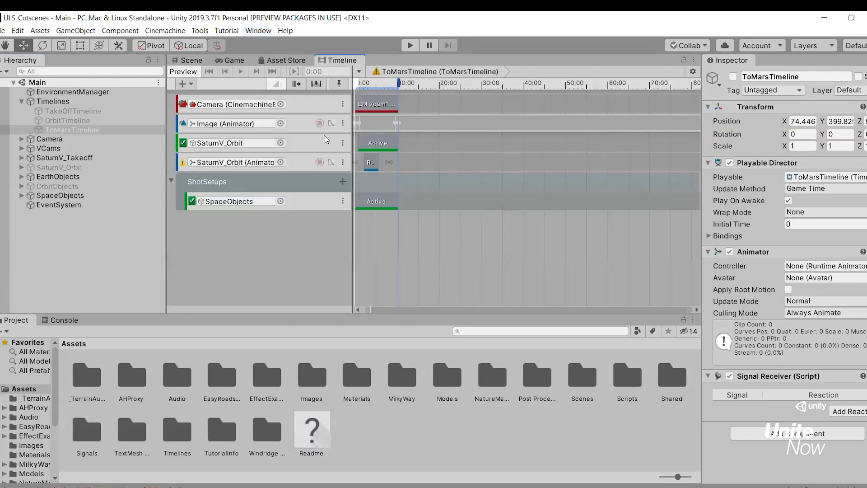
pyautogui.moveTo(245, 316); pyautogui.dragTo(245, 316)
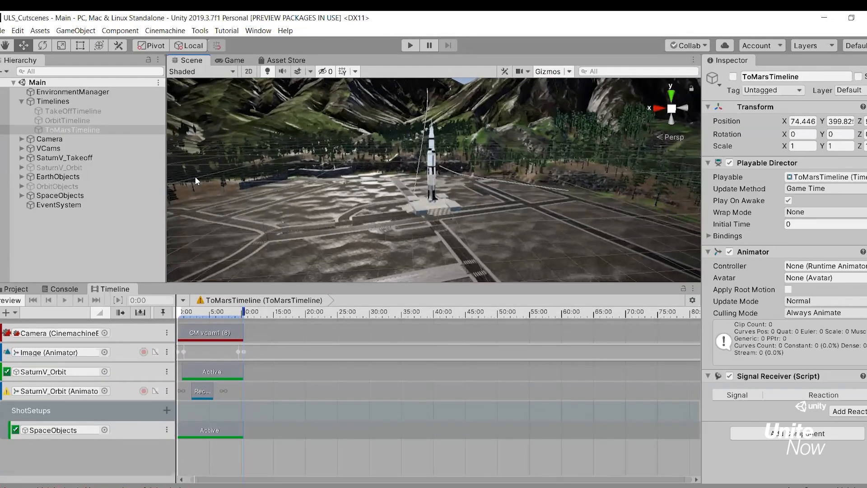
# Compare the tracks and scene objects of OrbitTimeline, ToMarsTimeline and TakeOffTimeline, looking around the scene for each
pyautogui.click(58, 113)
pyautogui.click(60, 121)
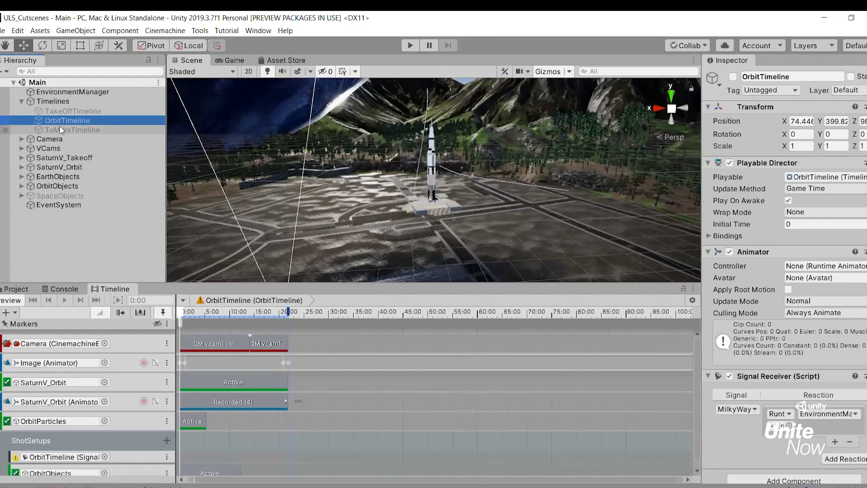
pyautogui.click(68, 130)
pyautogui.click(66, 121)
pyautogui.moveTo(391, 210); pyautogui.dragTo(431, 211, button='right')
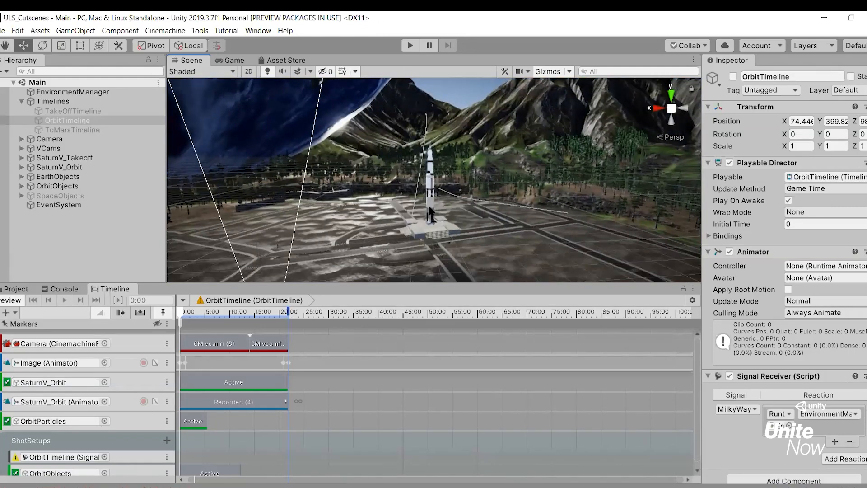
pyautogui.click(72, 131)
pyautogui.moveTo(383, 156); pyautogui.dragTo(412, 134, button='right')
pyautogui.moveTo(418, 219); pyautogui.dragTo(96, 121, button='right')
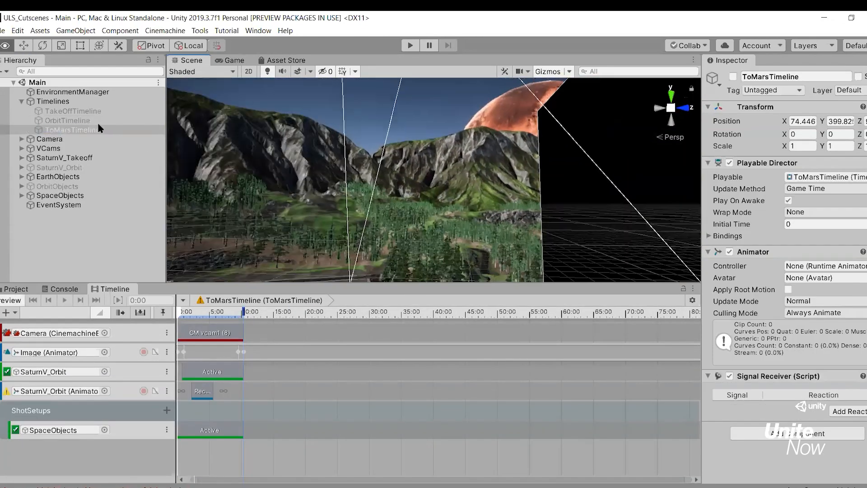
pyautogui.click(64, 112)
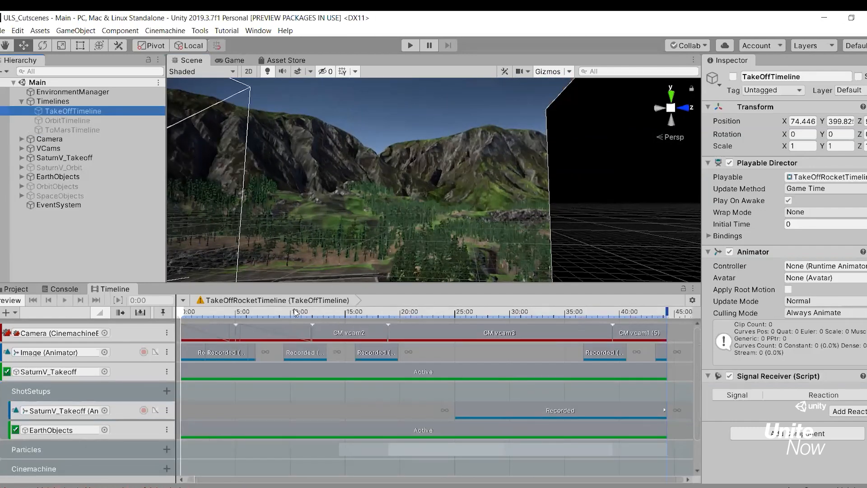
pyautogui.moveTo(394, 211); pyautogui.dragTo(416, 88, button='right')
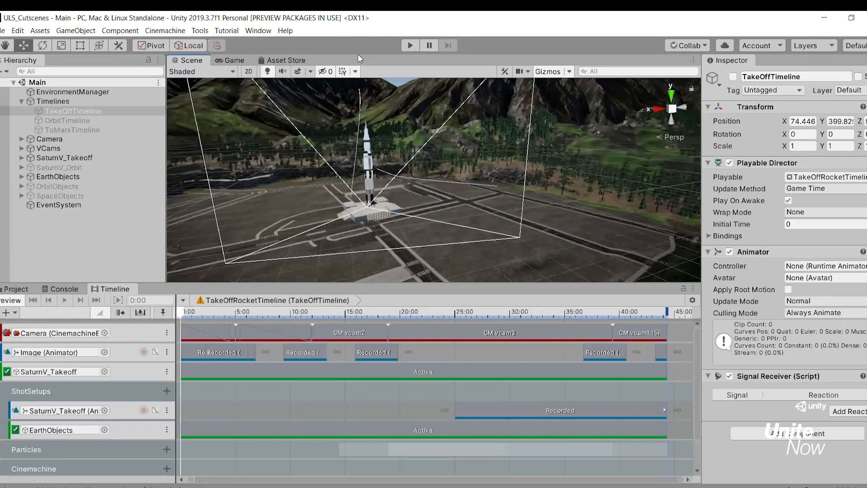
# Play the cutscene to watch it run, collapse the ShotSetups track group, and stop playback
pyautogui.click(415, 45)
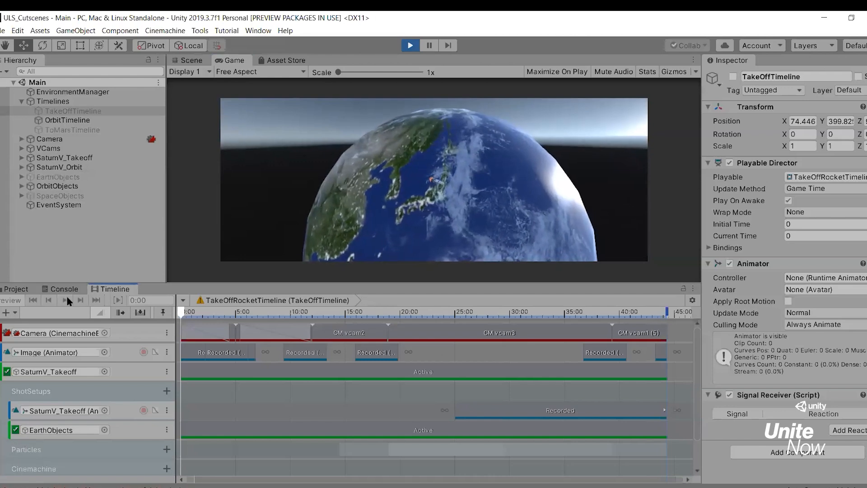
pyautogui.click(426, 47)
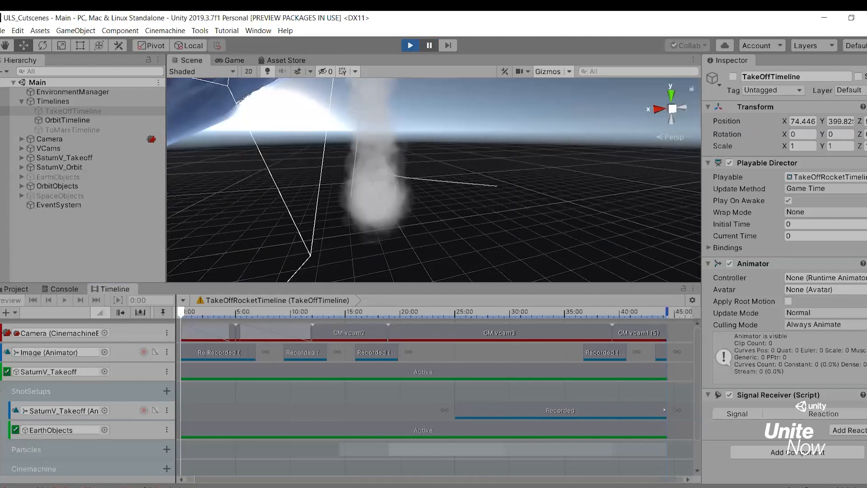
pyautogui.click(1, 391)
pyautogui.click(1, 430)
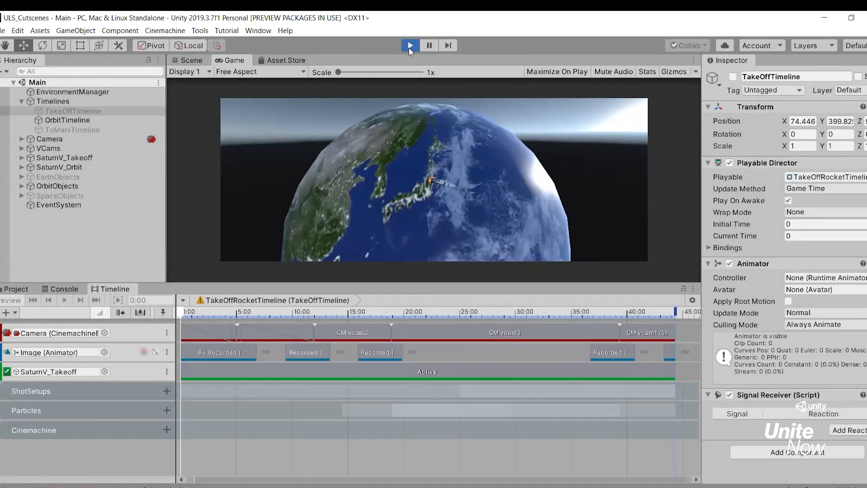
pyautogui.click(410, 46)
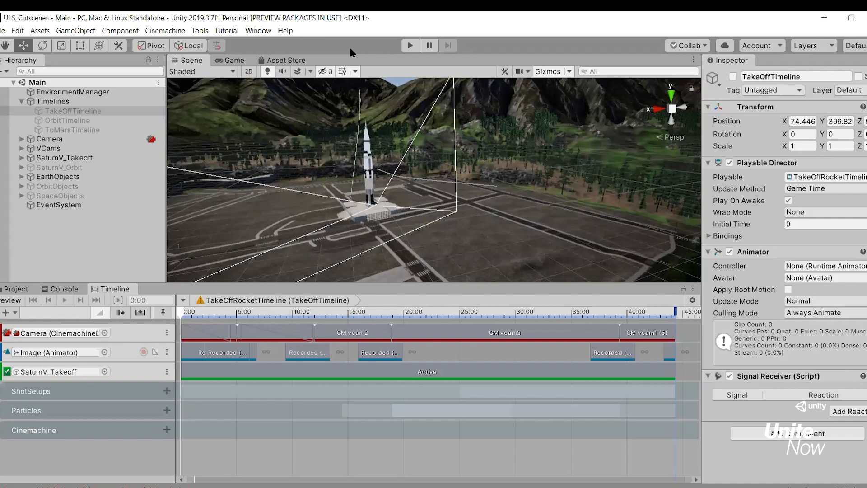
# Check the Cinemachine package details in the Package Manager and close it
pyautogui.click(276, 32)
pyautogui.moveTo(254, 36)
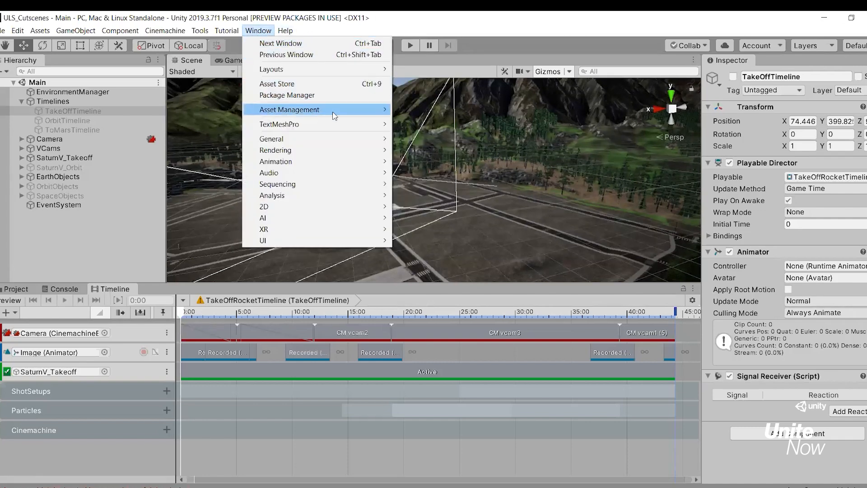
pyautogui.moveTo(341, 116)
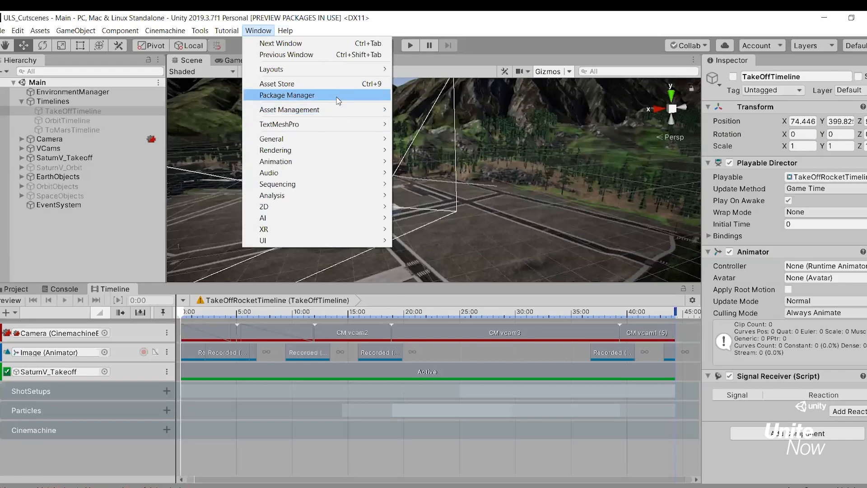
pyautogui.click(338, 101)
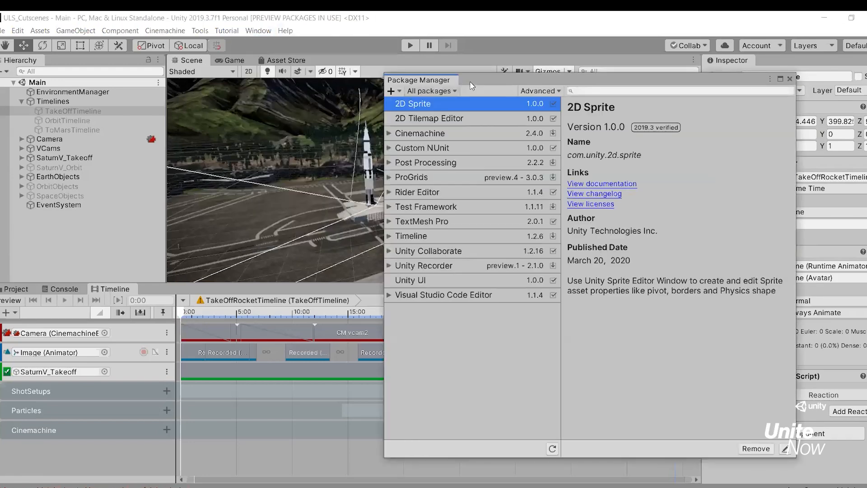
pyautogui.moveTo(473, 83); pyautogui.dragTo(527, 57)
pyautogui.click(508, 106)
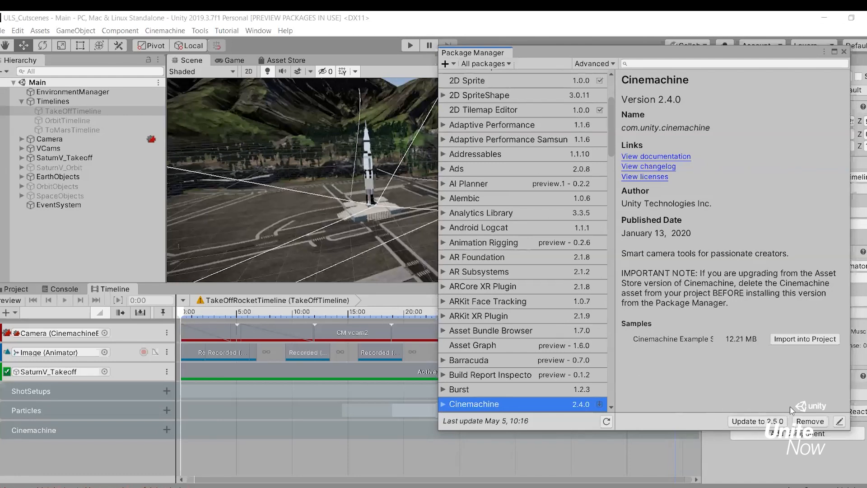
pyautogui.click(842, 52)
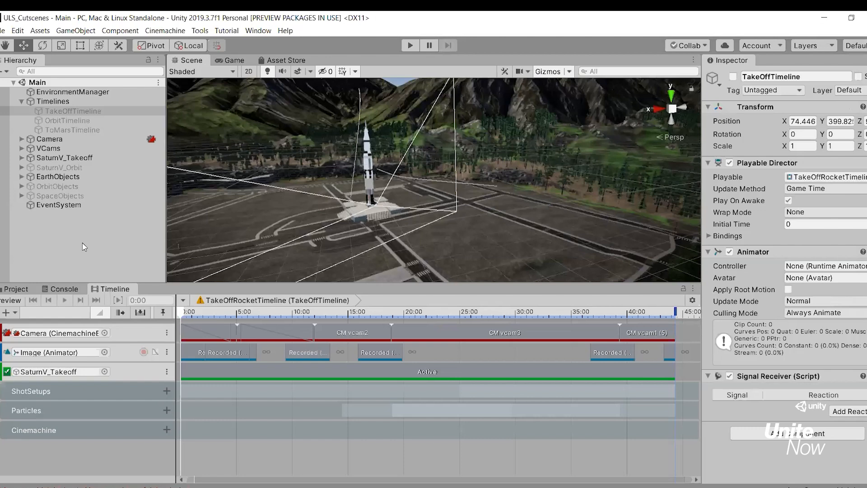
# Create a new scene and save it in the Assets folder as DemoCinemaCutscenes
pyautogui.click(16, 289)
pyautogui.hotkey('ctrl', 'n')
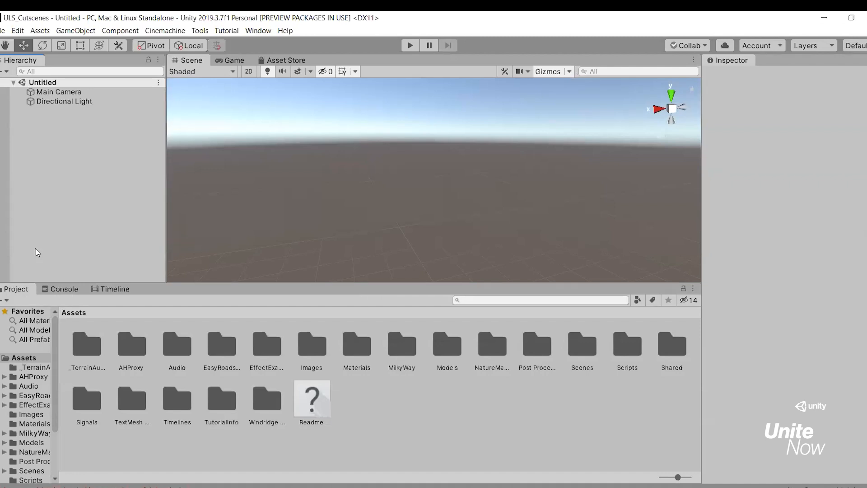
pyautogui.hotkey('ctrl', 's')
pyautogui.write('DemoCin')
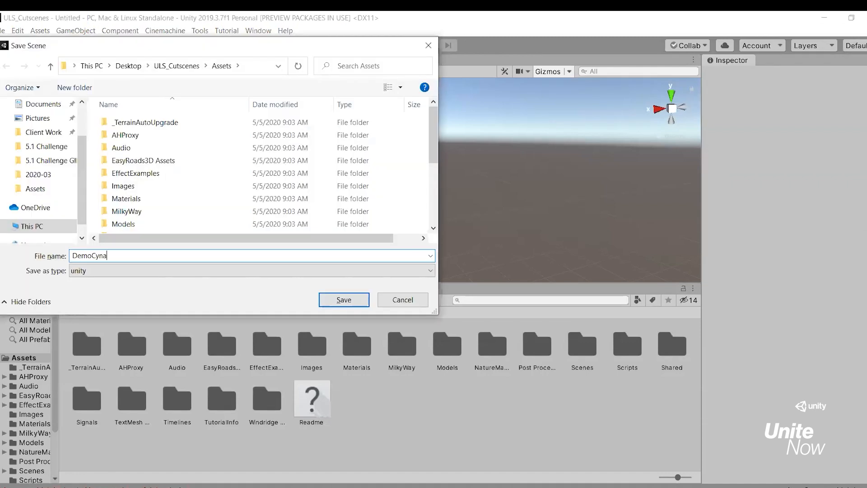
pyautogui.press('BackSpace')
pyautogui.press('BackSpace')
pyautogui.write('inemaCutscenes')
pyautogui.press('Return')
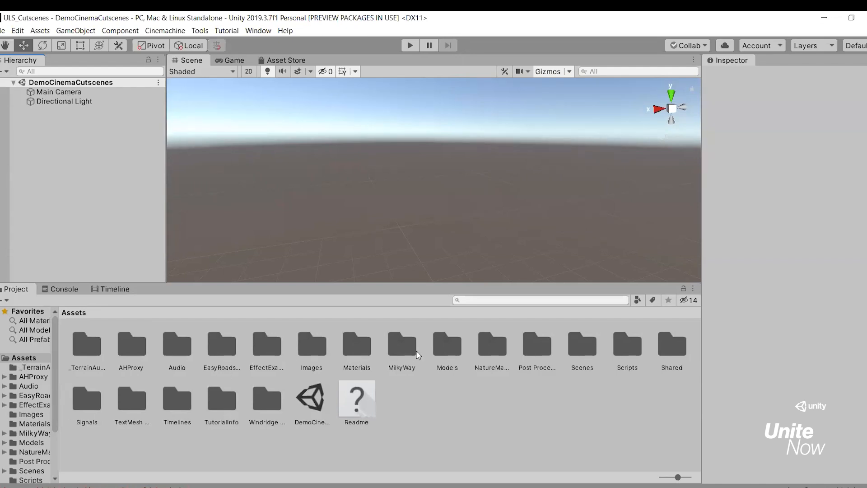
# Load the Main scene from the Scenes folder alongside the new one and copy SaturnV_Takeoff and EarthObjects into DemoCinemaCutscenes
pyautogui.doubleClick(582, 345)
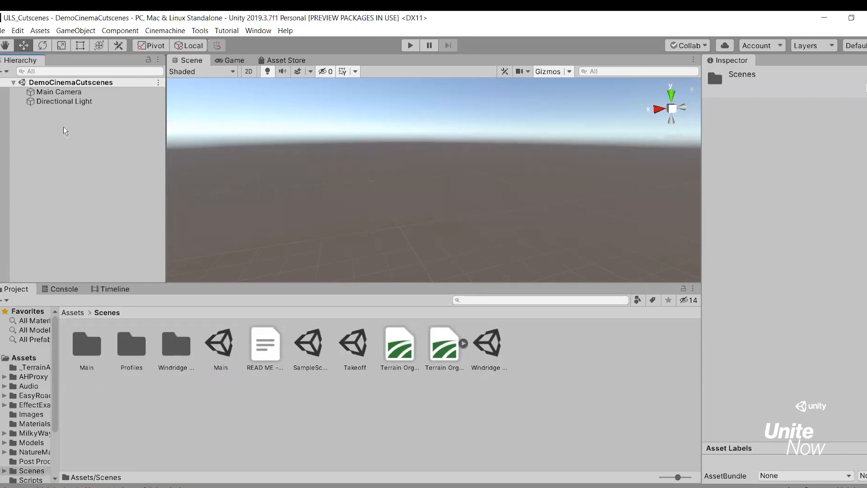
pyautogui.moveTo(64, 137); pyautogui.dragTo(64, 138)
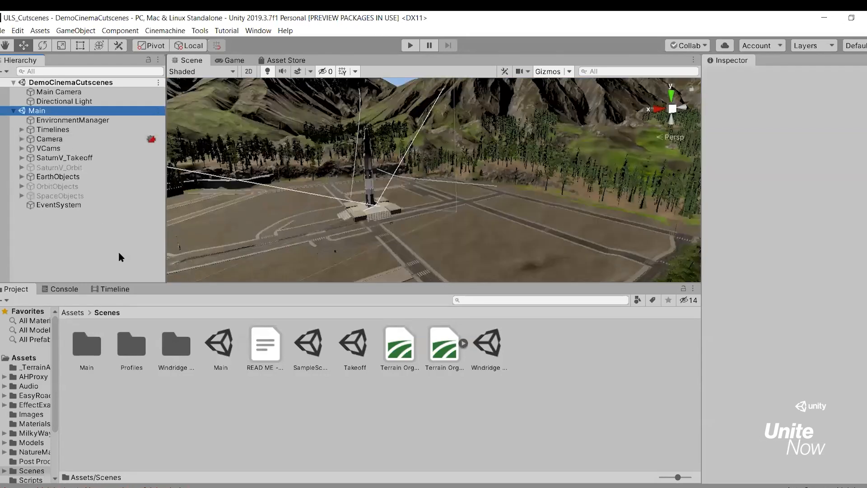
pyautogui.click(75, 176)
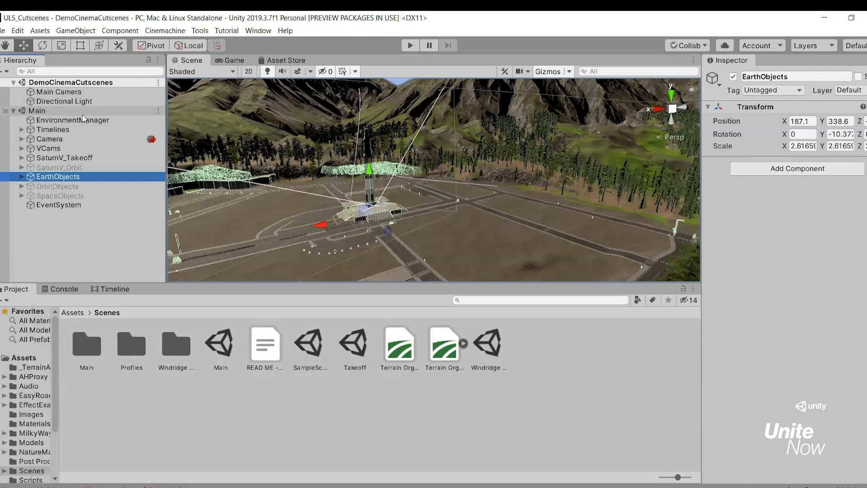
pyautogui.keyDown('ctrl'); pyautogui.click(80, 158); pyautogui.keyUp('ctrl')
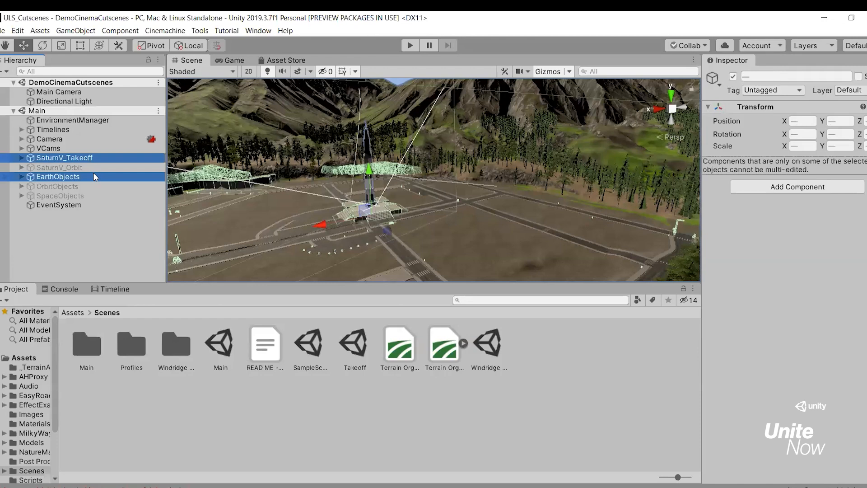
pyautogui.click(72, 101)
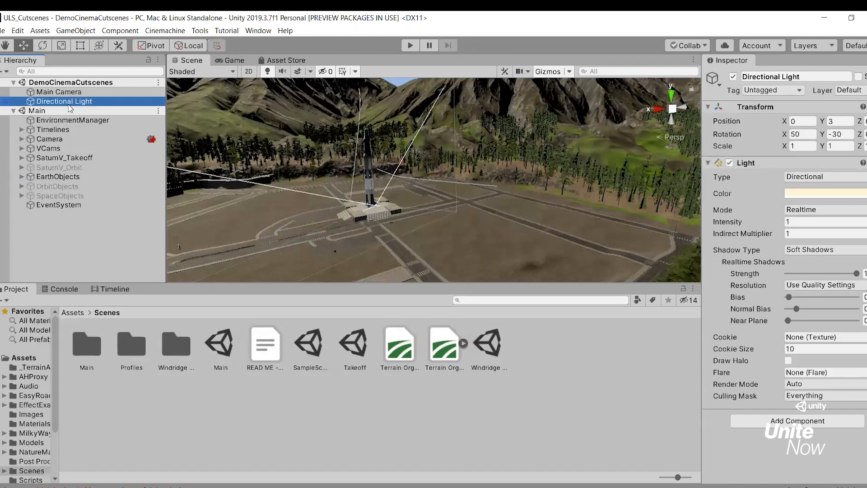
pyautogui.hotkey('ctrl', 'v')
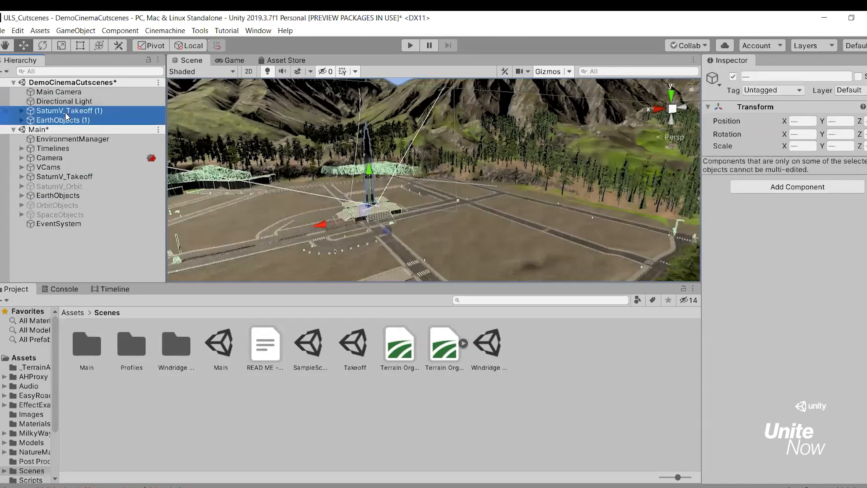
# Unload the Main scene, saving its changes, so only DemoCinemaCutscenes stays loaded
pyautogui.rightClick(64, 129)
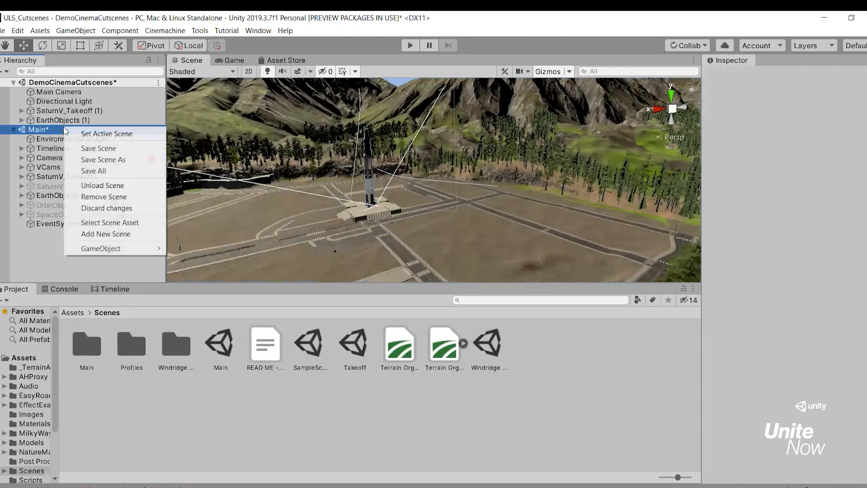
pyautogui.click(88, 186)
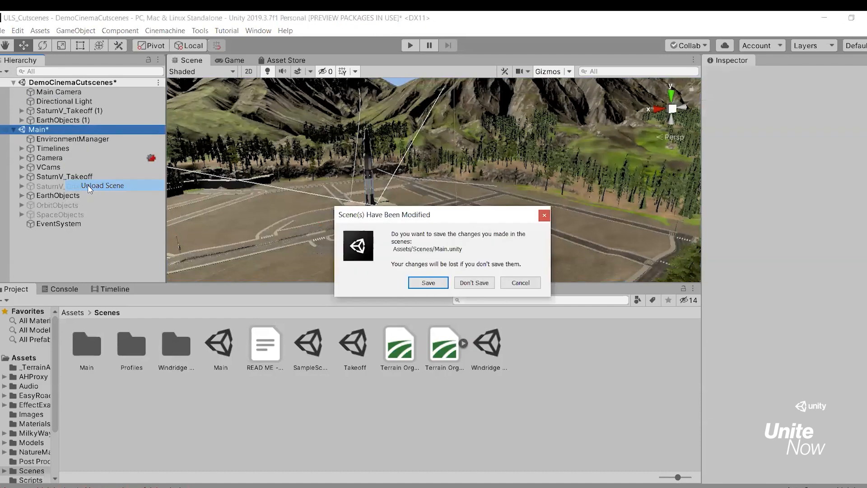
pyautogui.click(427, 283)
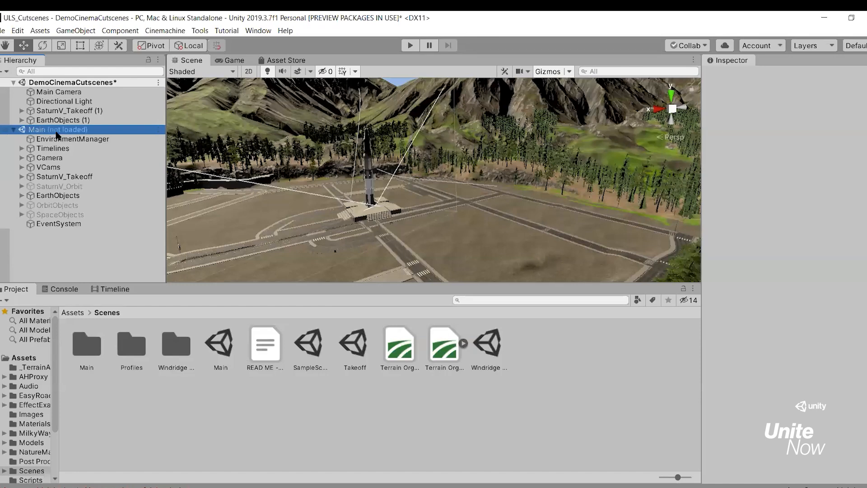
# Frame the rocket on its launch pad in the Scene view and align the Main Camera with that view
pyautogui.moveTo(481, 205); pyautogui.dragTo(427, 197, button='right')
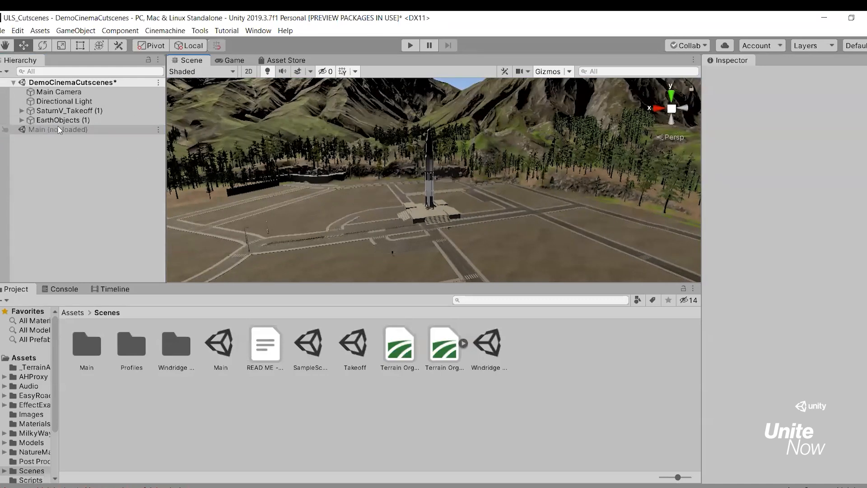
pyautogui.click(59, 92)
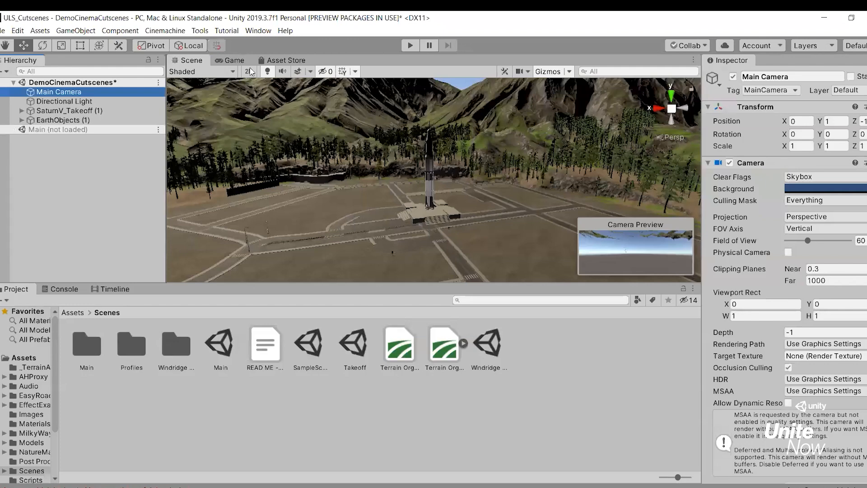
pyautogui.click(229, 61)
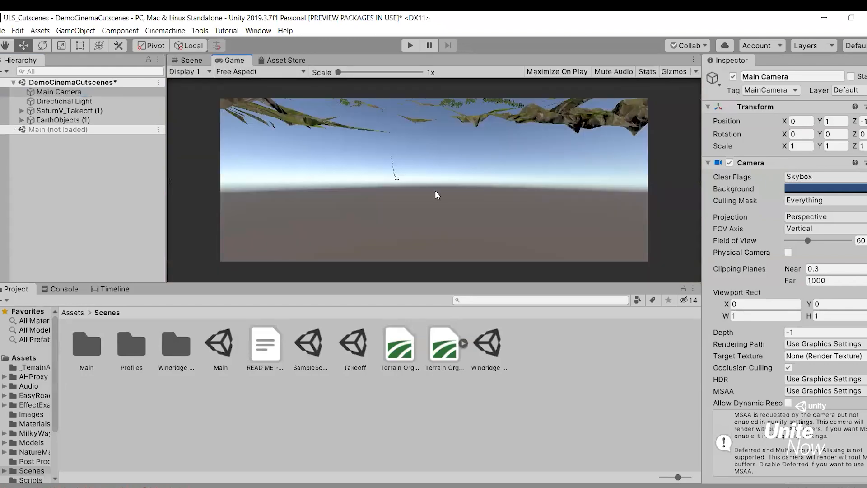
pyautogui.click(190, 60)
pyautogui.moveTo(487, 223)
pyautogui.mouseDown(button='right')
pyautogui.moveTo(487, 233)
pyautogui.moveTo(480, 208)
pyautogui.moveTo(489, 218)
pyautogui.mouseUp(button='right')
pyautogui.press('w')
pyautogui.press('w')
pyautogui.press('s')
pyautogui.press('w')
pyautogui.click(63, 93)
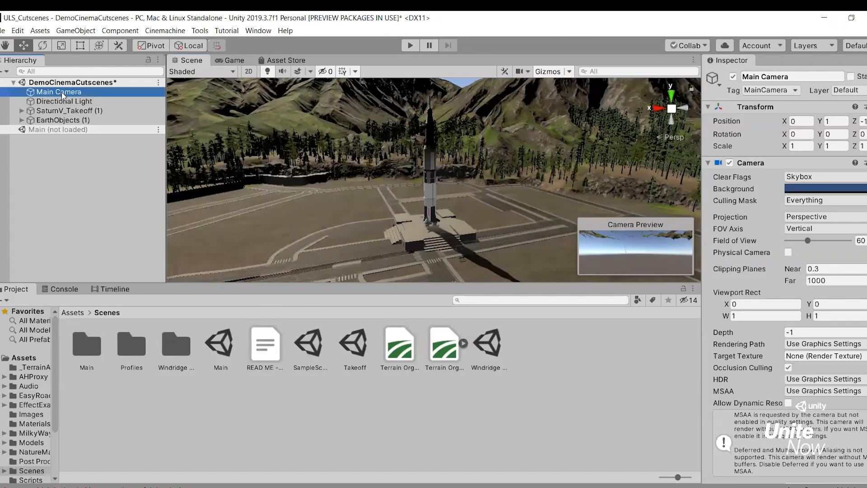
pyautogui.moveTo(374, 172); pyautogui.dragTo(385, 168, button='right')
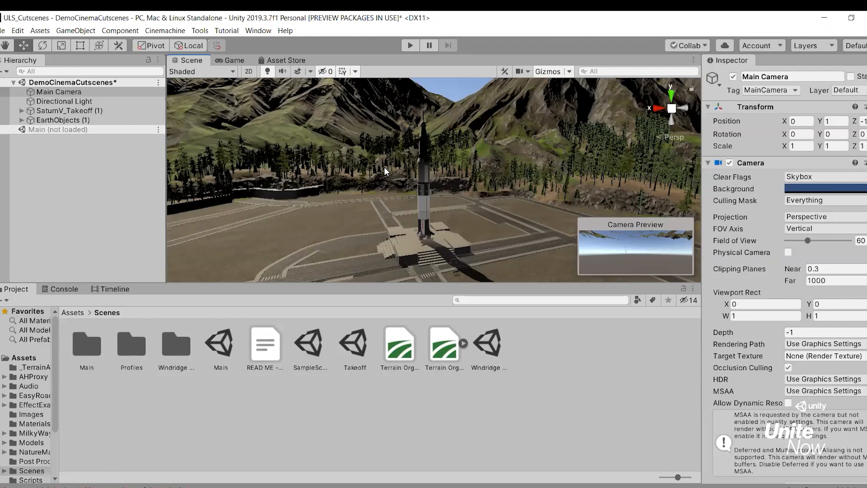
pyautogui.keyDown('alt'); pyautogui.moveTo(383, 166); pyautogui.dragTo(410, 175); pyautogui.keyUp('alt')
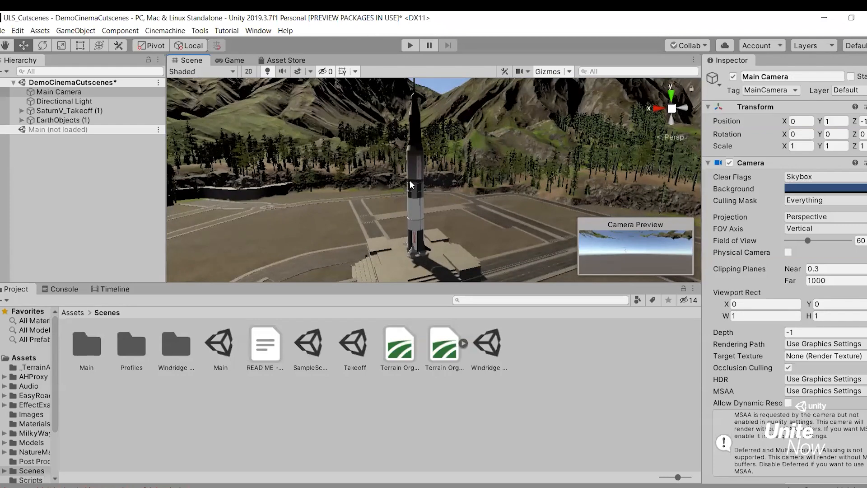
pyautogui.hotkey('ctrl', 'shift', 'f')
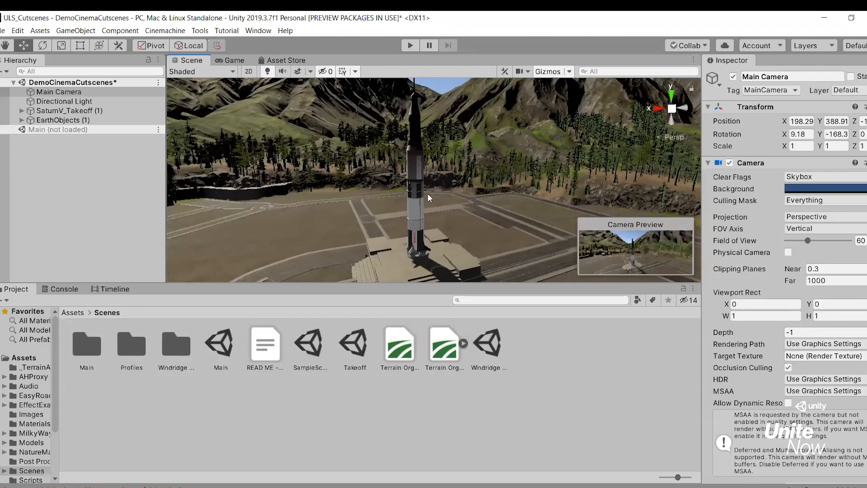
pyautogui.keyDown('alt'); pyautogui.moveTo(455, 190); pyautogui.dragTo(428, 202); pyautogui.keyUp('alt')
pyautogui.moveTo(428, 200); pyautogui.dragTo(427, 200, button='right')
pyautogui.press('w')
pyautogui.press('s')
pyautogui.press('w')
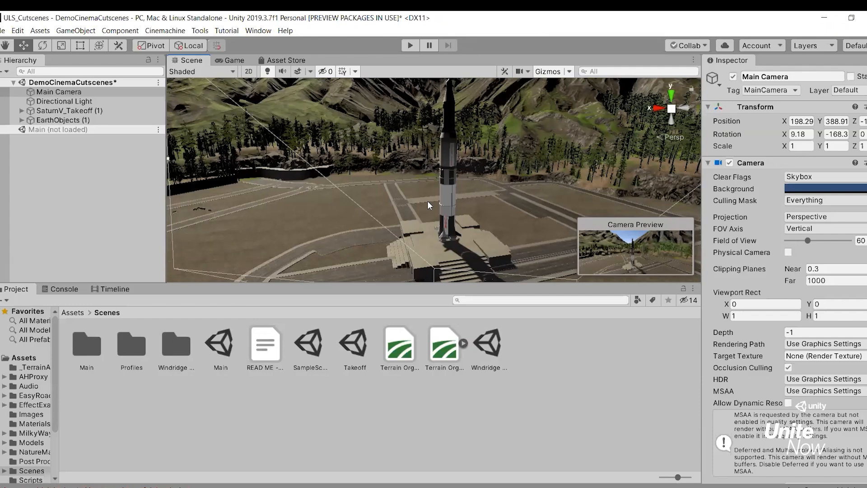
pyautogui.click(167, 33)
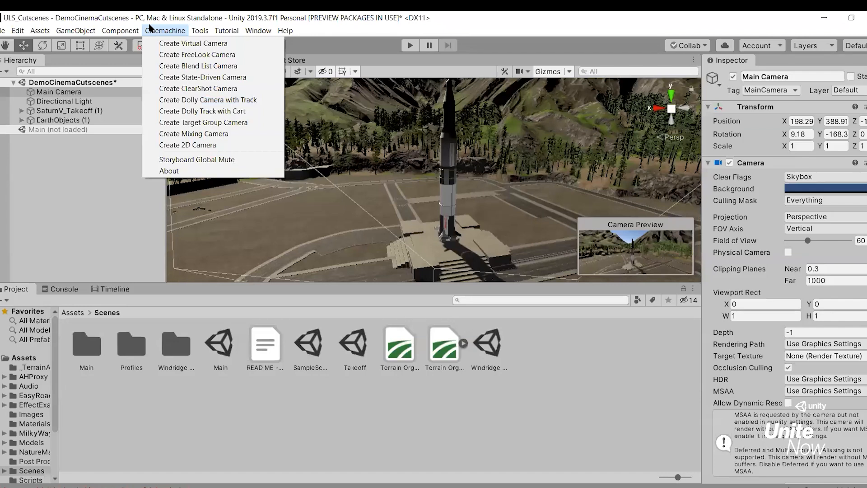
pyautogui.click(366, 50)
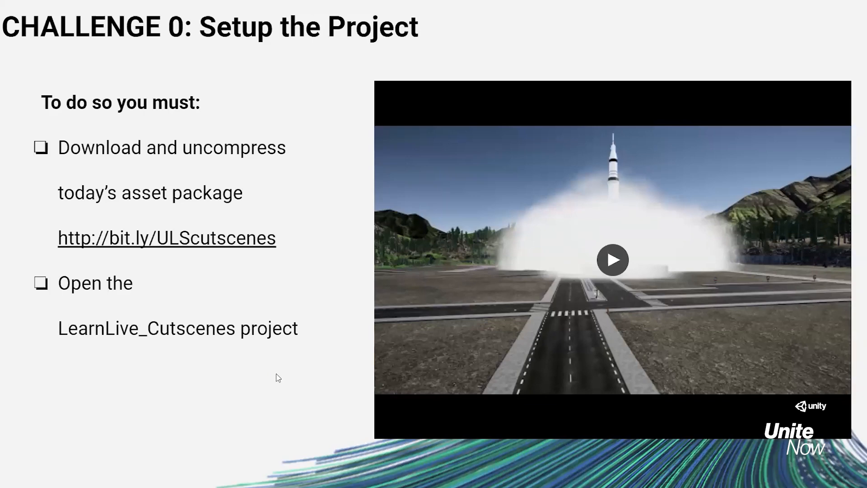
pyautogui.click(260, 335)
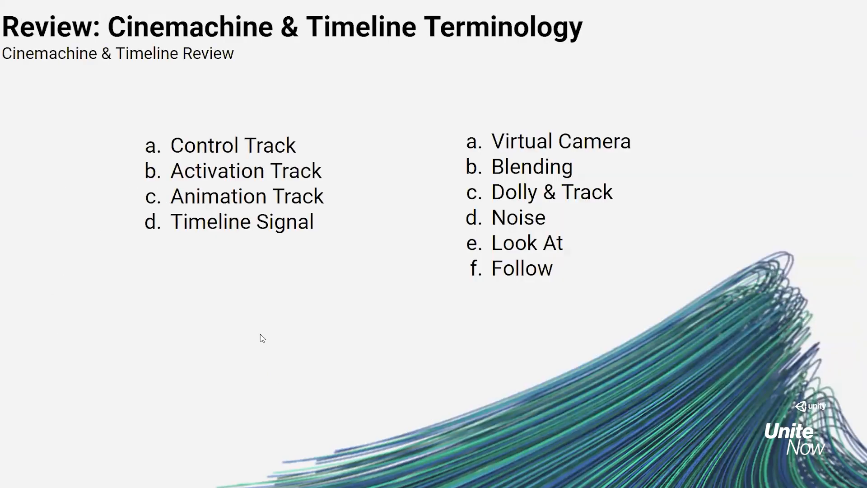
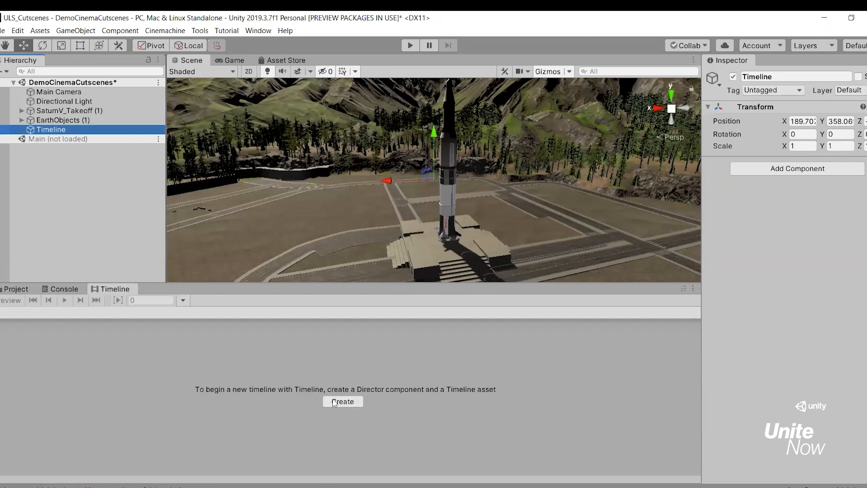
# Save the Timeline object's new timeline asset as DemoTakeofftimeline in the Scenes folder and delete its default animation track
pyautogui.write('Demo')
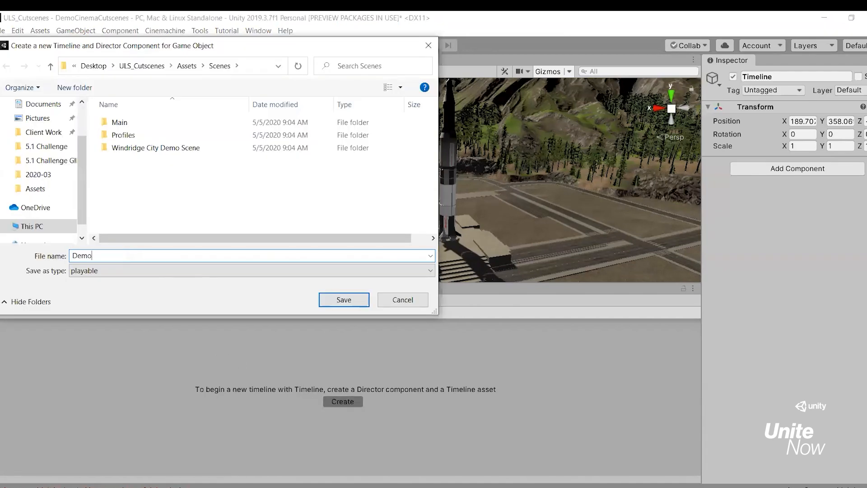
pyautogui.write('Takeofftimeline')
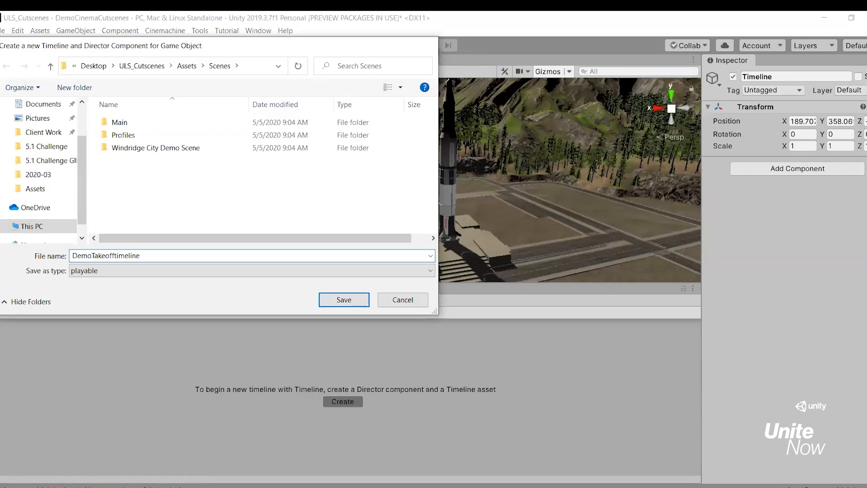
pyautogui.press('Return')
pyautogui.rightClick(125, 338)
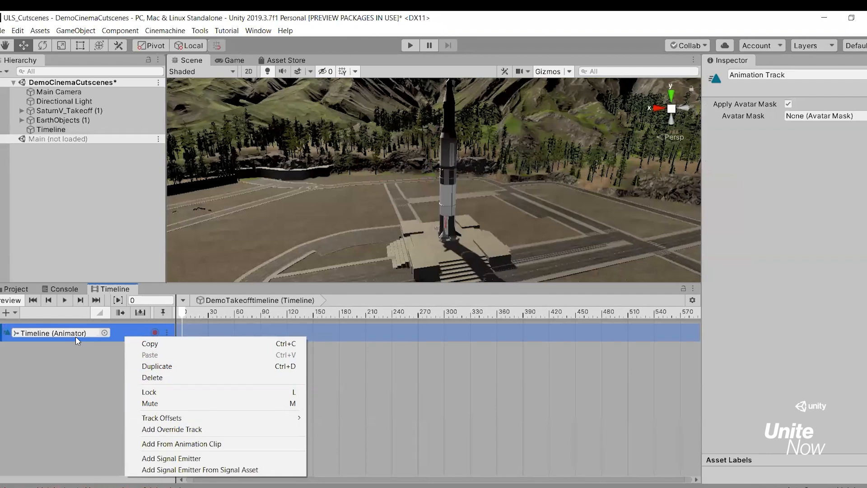
pyautogui.click(154, 378)
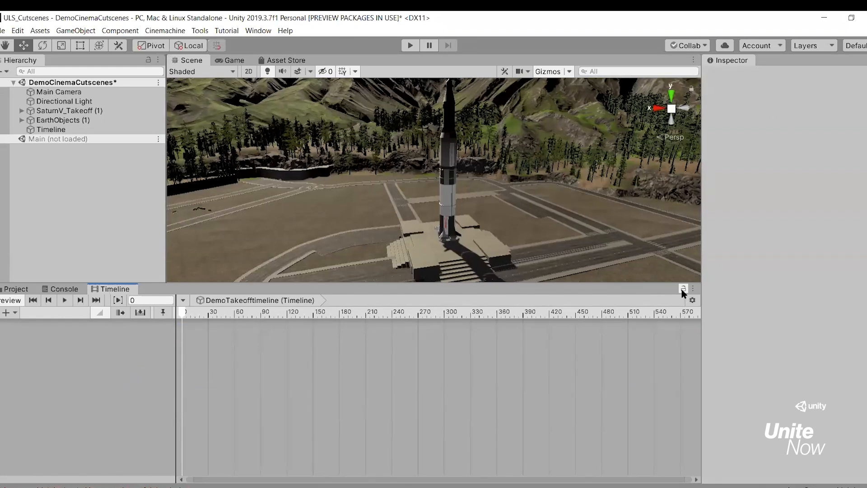
# Display the timeline ruler in seconds and add an animation track for SaturnV_Takeoff (1)
pyautogui.click(692, 299)
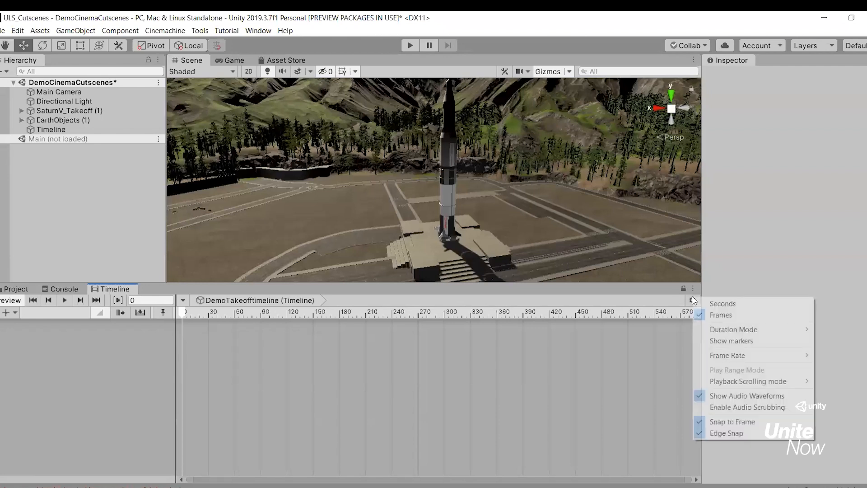
pyautogui.click(727, 304)
pyautogui.scroll(-3, 335, 368)
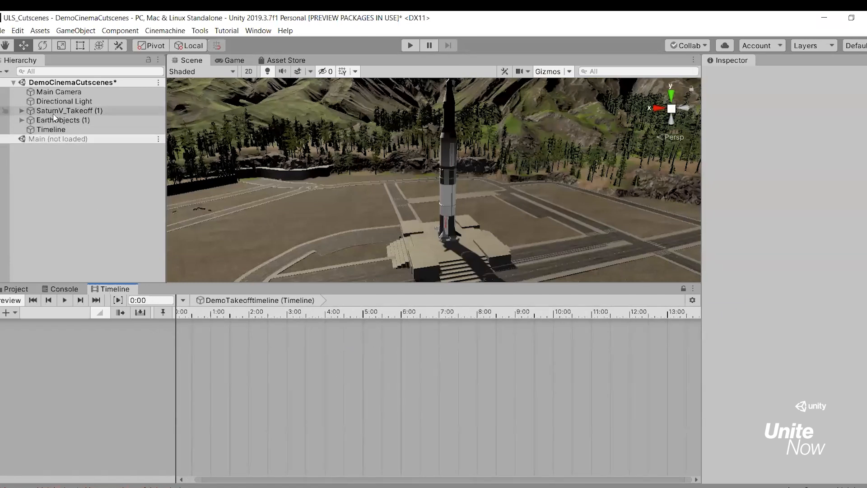
pyautogui.moveTo(59, 111); pyautogui.dragTo(75, 339)
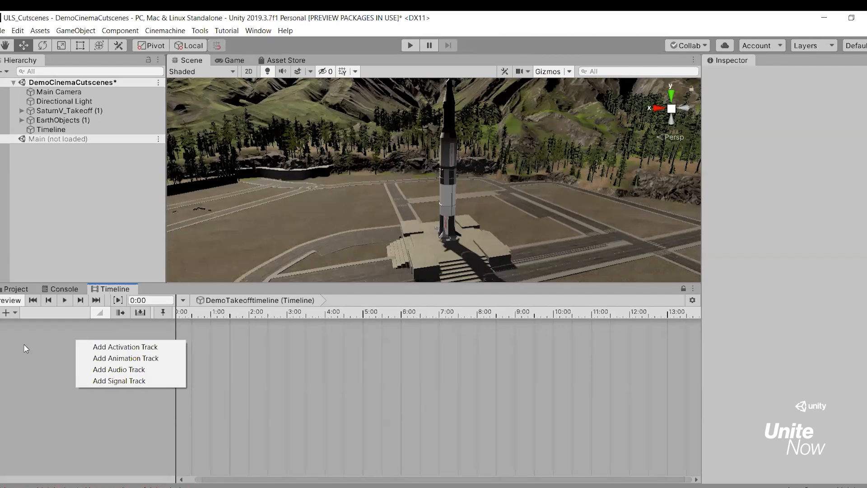
pyautogui.click(149, 358)
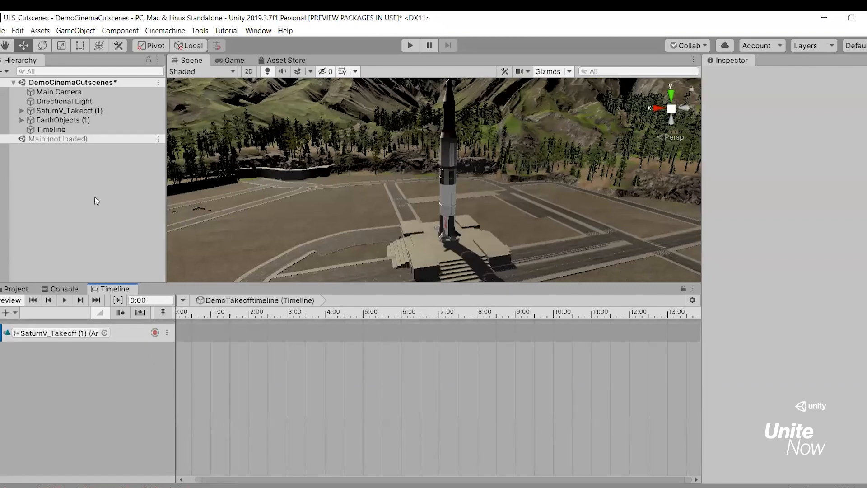
# Start recording on the SaturnV_Takeoff (1) track and key the rocket's starting position at 0:00
pyautogui.click(154, 332)
pyautogui.click(60, 113)
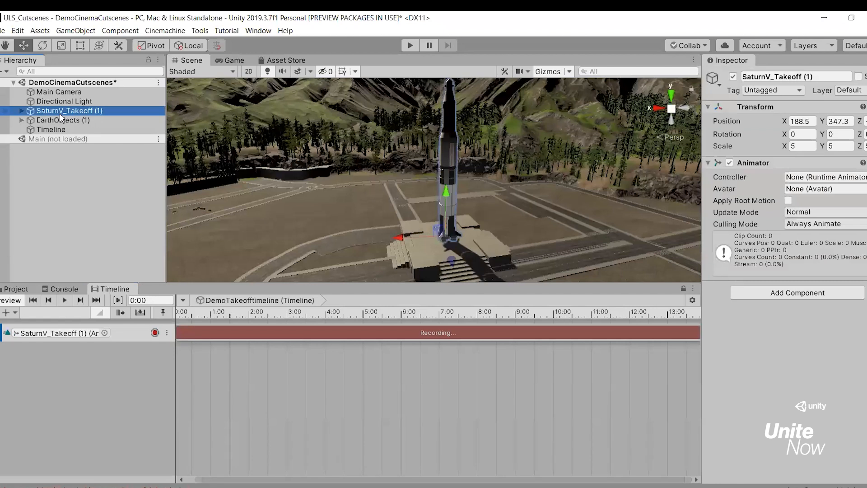
pyautogui.rightClick(723, 123)
pyautogui.click(740, 129)
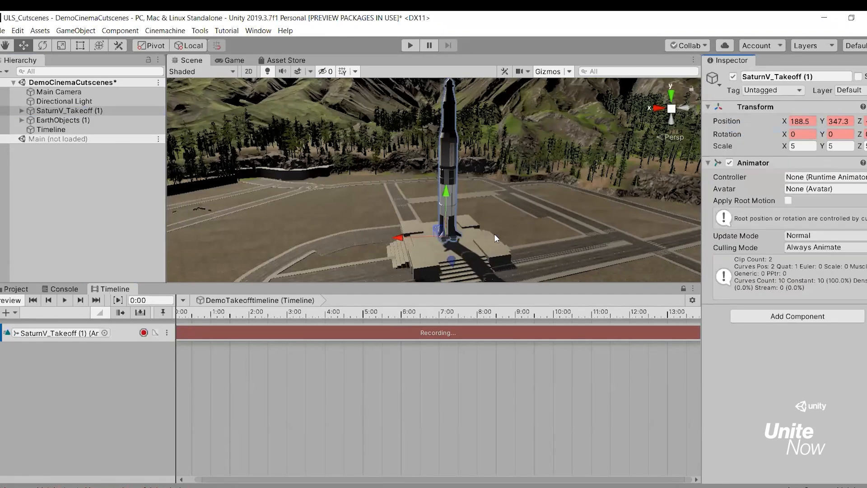
# Record a keyframe at 9:59 with the rocket lifted high above the launch pad, and return the playhead to 0:00
pyautogui.moveTo(187, 352); pyautogui.dragTo(271, 358, button='middle')
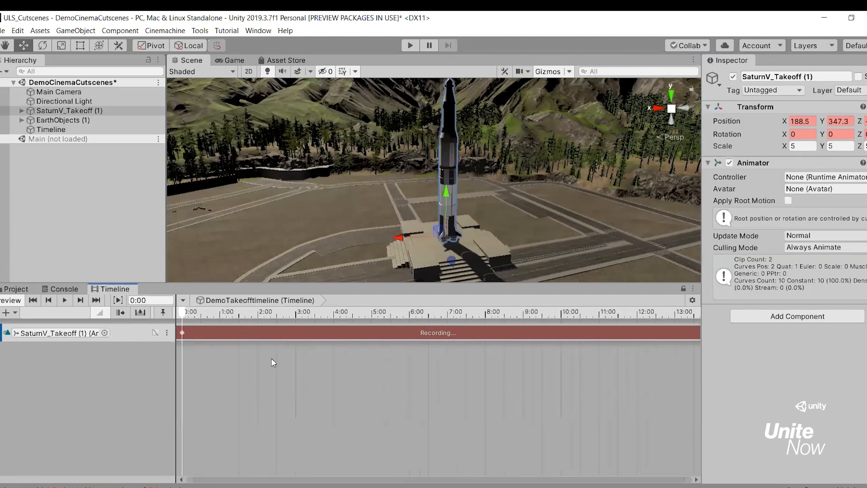
pyautogui.click(561, 316)
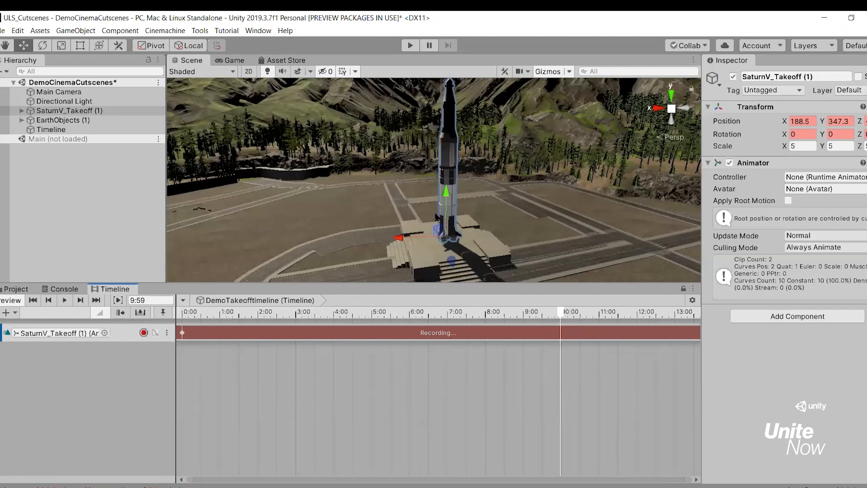
pyautogui.scroll(-6, 438, 221)
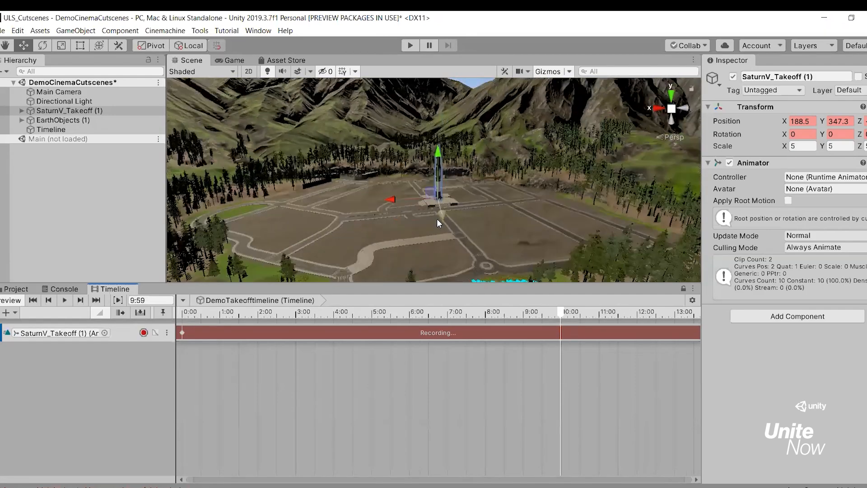
pyautogui.scroll(-4, 438, 220)
pyautogui.moveTo(476, 225); pyautogui.dragTo(477, 182, button='right')
pyautogui.scroll(-4, 478, 182)
pyautogui.moveTo(432, 189); pyautogui.dragTo(491, 468)
pyautogui.moveTo(490, 168); pyautogui.dragTo(547, 313, button='right')
pyautogui.moveTo(546, 313); pyautogui.dragTo(183, 345)
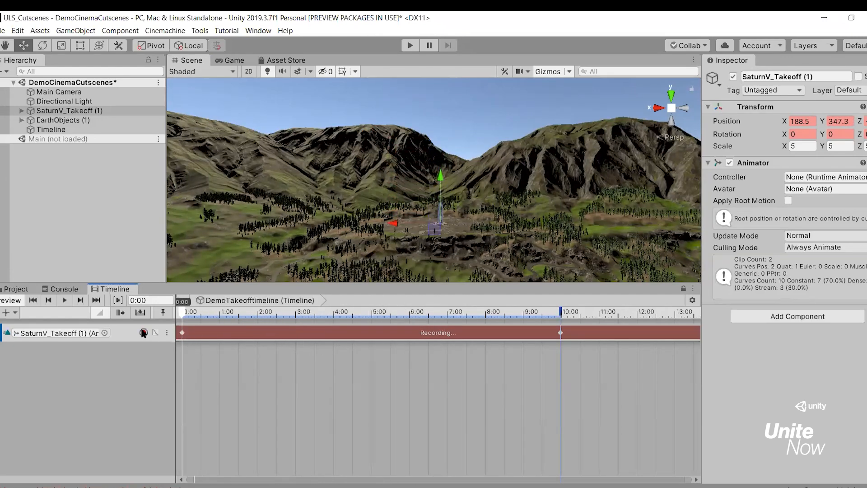
# Save the scene and stop recording on the rocket's animation track, with the Timeline object selected
pyautogui.scroll(12, 455, 210)
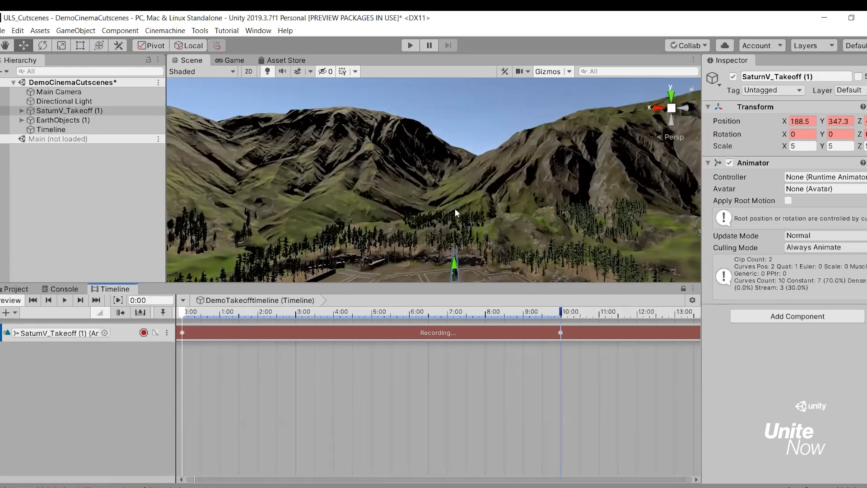
pyautogui.scroll(-12, 478, 113)
pyautogui.click(479, 109)
pyautogui.moveTo(461, 215); pyautogui.dragTo(456, 162, button='middle')
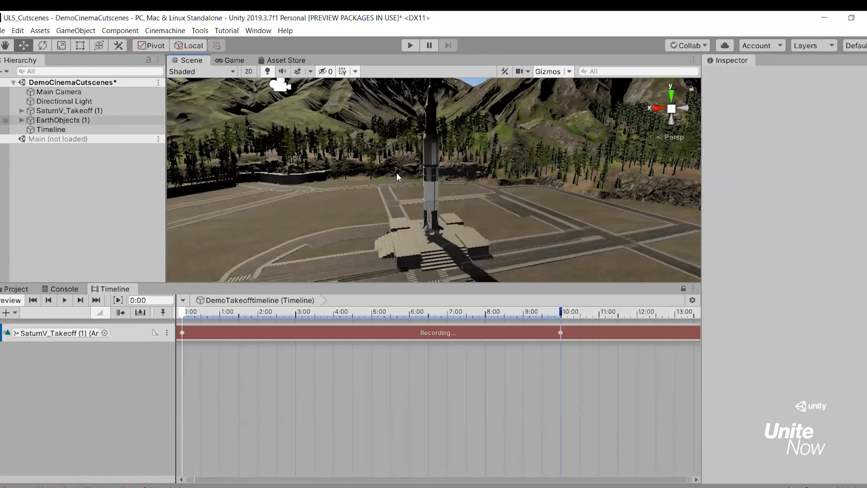
pyautogui.hotkey('ctrl', 's')
pyautogui.click(68, 129)
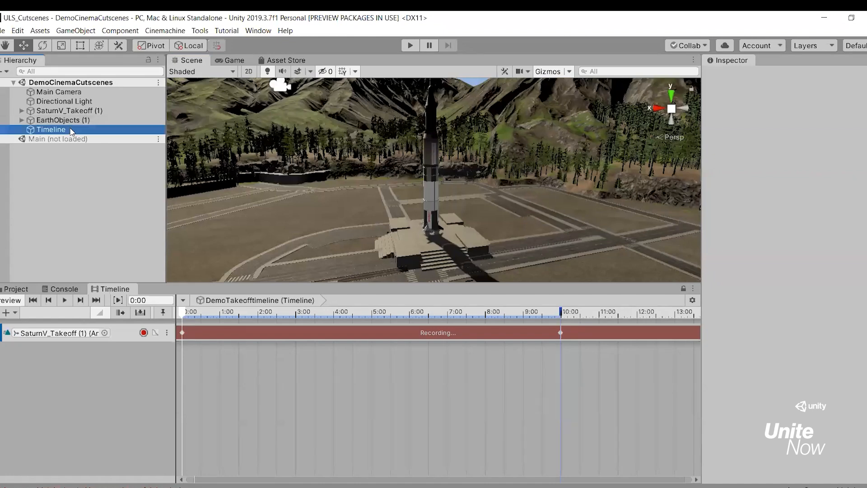
pyautogui.click(144, 333)
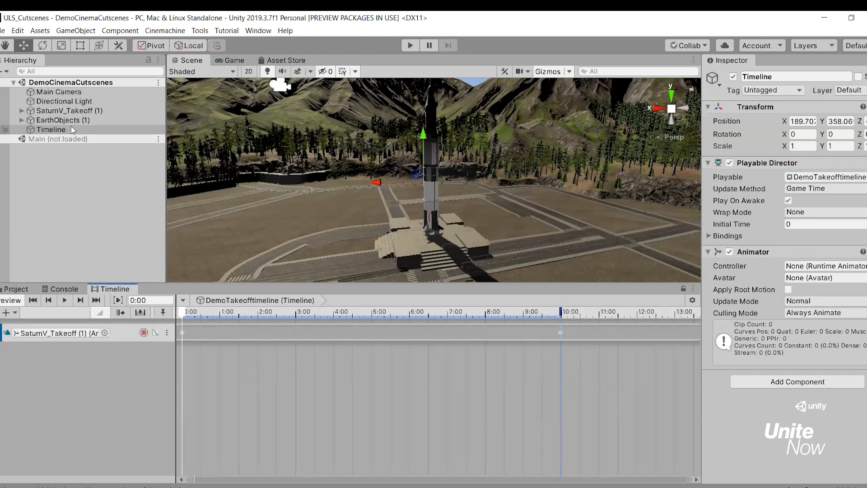
# Preview the Shower effects inside WaterParticles under EarthObjects (1) and deactivate the WaterParticles object
pyautogui.click(22, 119)
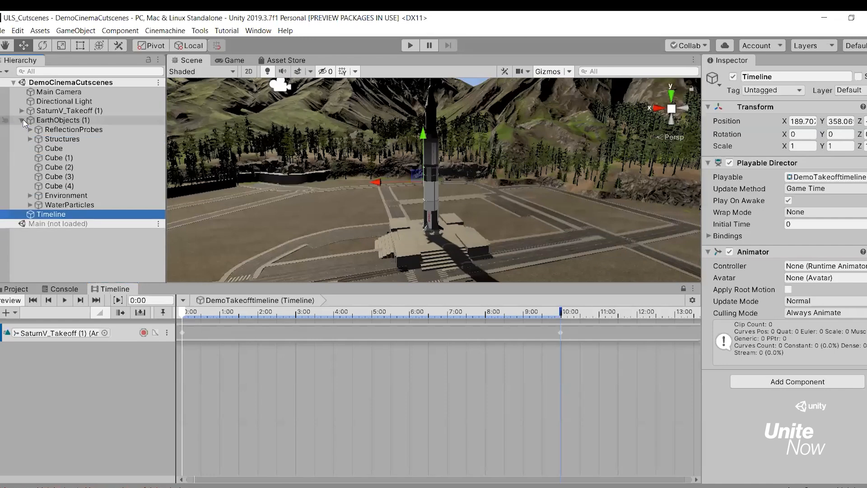
pyautogui.click(52, 203)
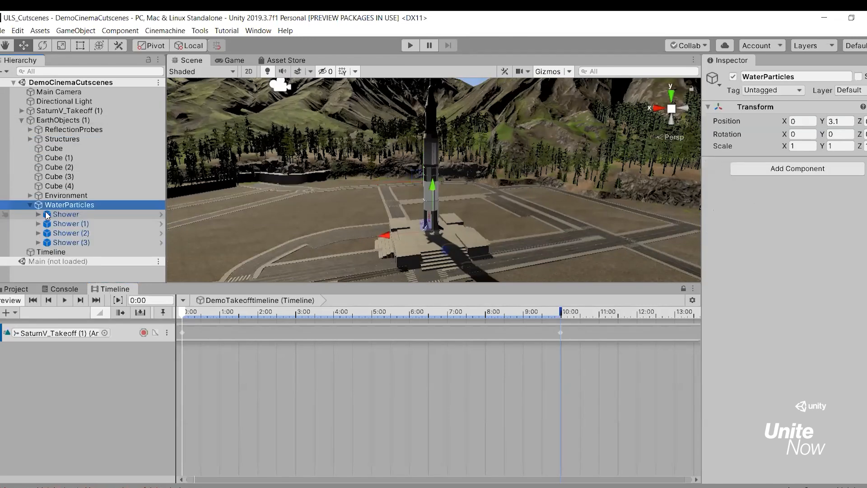
pyautogui.click(63, 224)
pyautogui.click(63, 233)
pyautogui.click(66, 252)
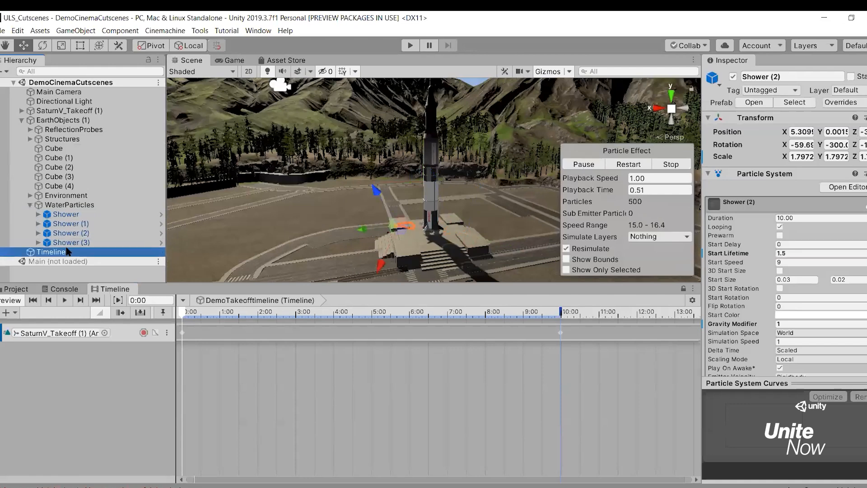
pyautogui.click(67, 242)
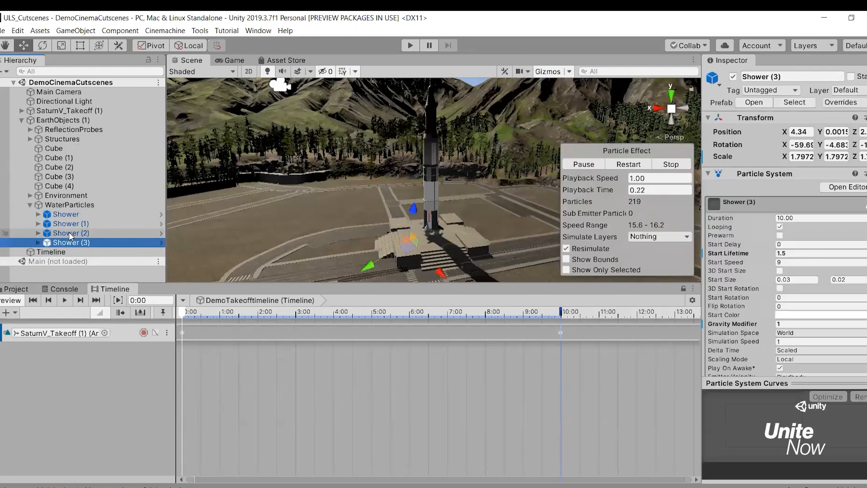
pyautogui.click(67, 205)
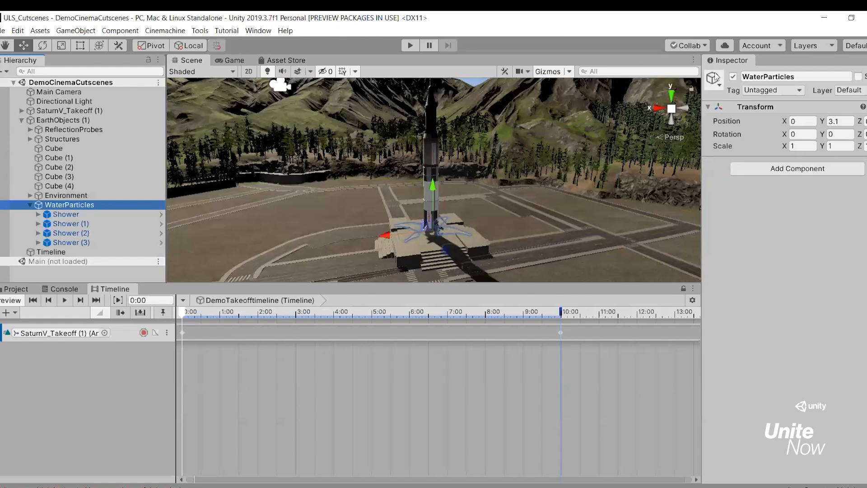
pyautogui.click(733, 77)
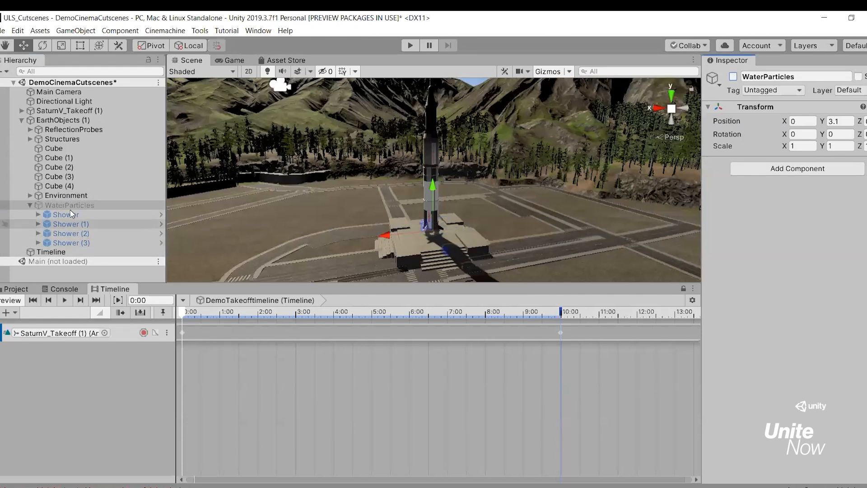
# Add an activation track for WaterParticles and extend its Active clip to end at about 9.97 s (frame 598)
pyautogui.moveTo(70, 210); pyautogui.dragTo(57, 365)
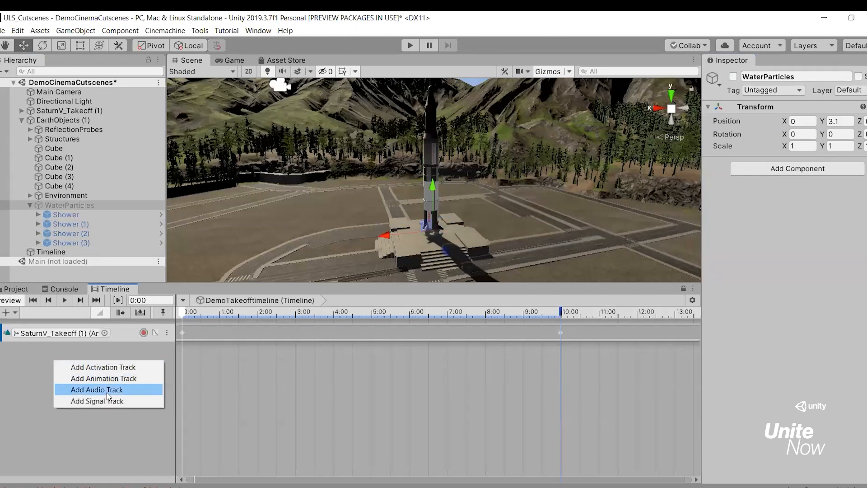
pyautogui.click(126, 367)
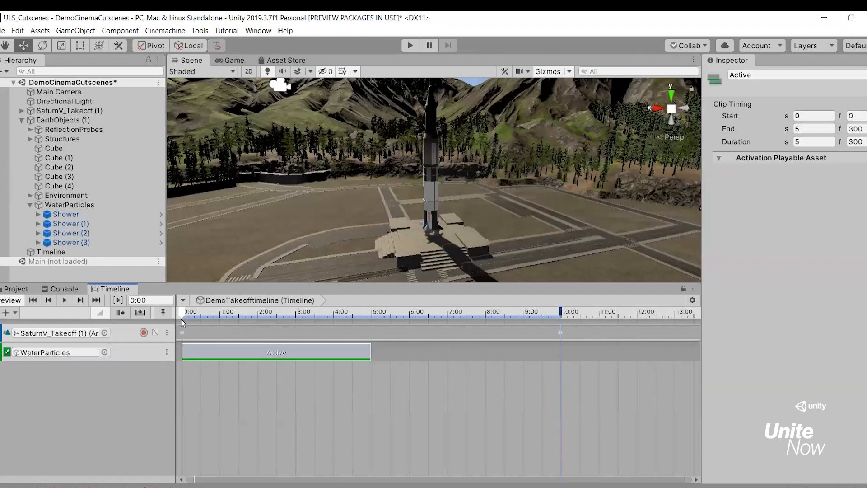
pyautogui.moveTo(182, 320); pyautogui.dragTo(176, 352)
pyautogui.click(69, 205)
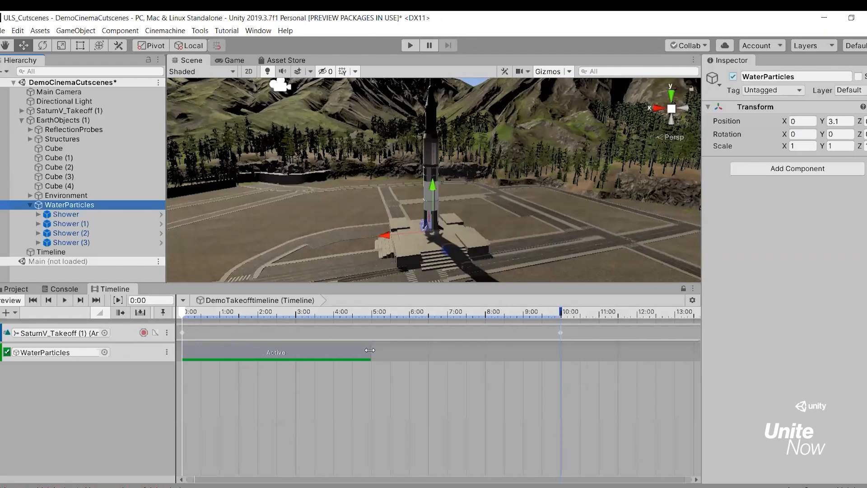
pyautogui.moveTo(371, 350); pyautogui.dragTo(556, 358)
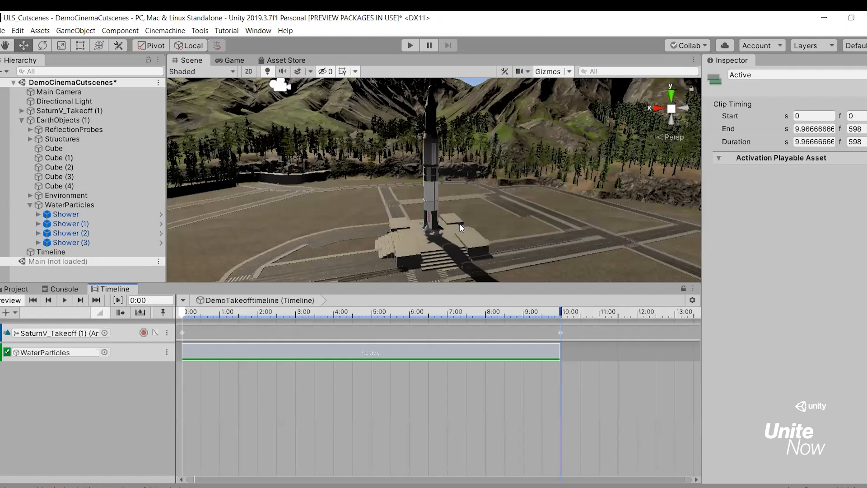
# Run the scene to preview the rocket launch with the WaterParticles activation, and stop playback
pyautogui.moveTo(371, 211)
pyautogui.mouseDown(button='right')
pyautogui.moveTo(334, 218)
pyautogui.moveTo(367, 227)
pyautogui.mouseUp(button='right')
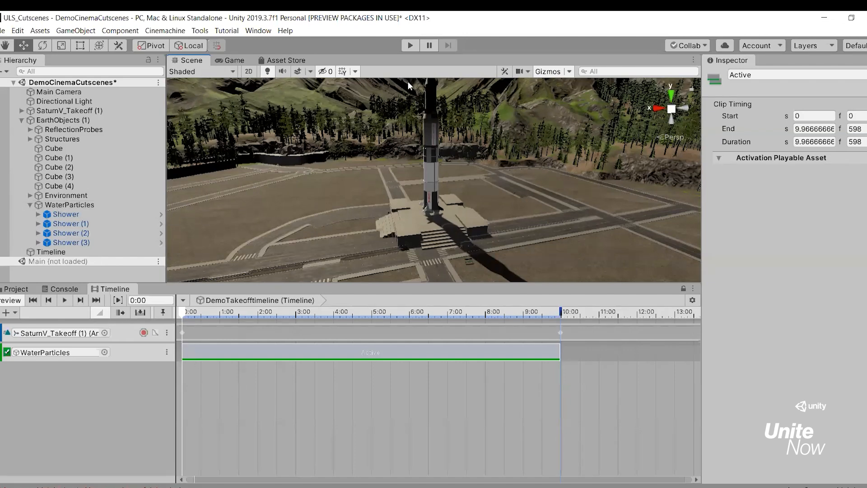
pyautogui.click(412, 46)
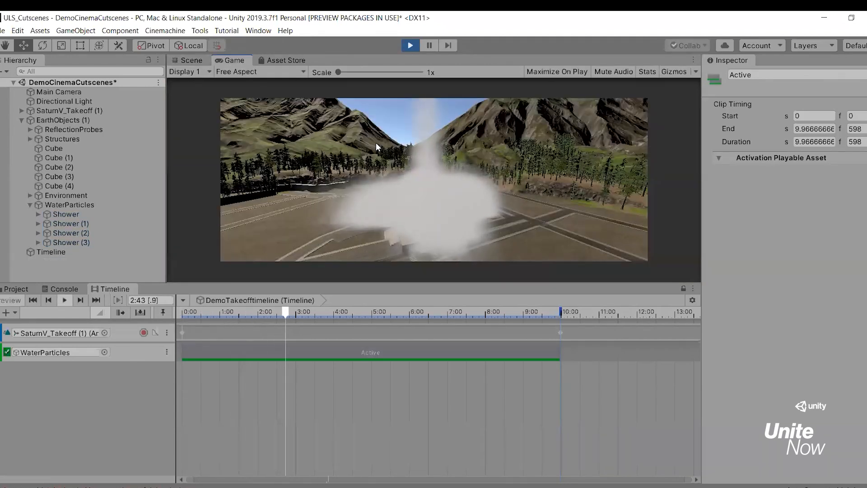
pyautogui.click(412, 46)
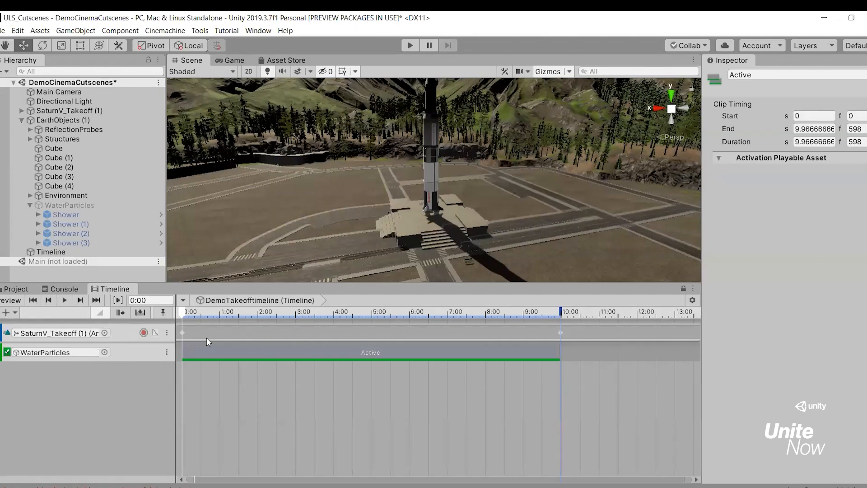
# Open the SaturnV_Takeoff (1) track's recorded animation in the Animation window and move the window lower
pyautogui.rightClick(168, 334)
pyautogui.click(115, 330)
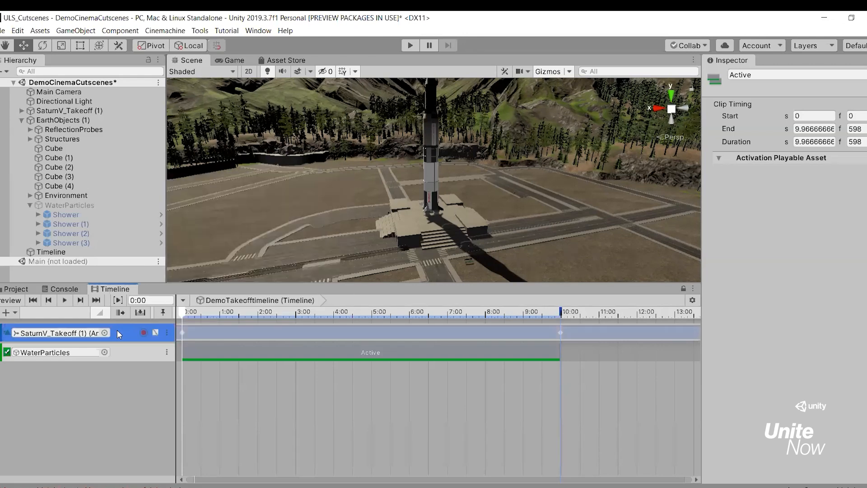
pyautogui.doubleClick(199, 337)
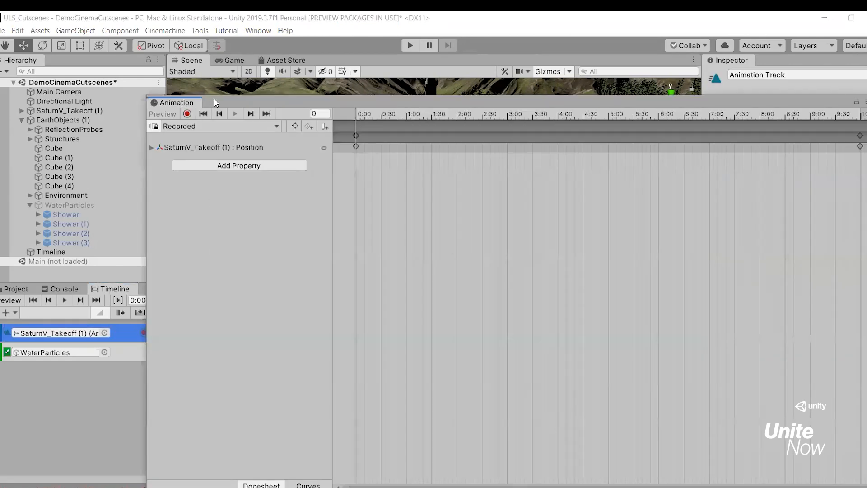
pyautogui.moveTo(213, 99); pyautogui.dragTo(280, 276)
# Try delaying the rocket's first position keyframe to about 4:00 and move it back to 0:00
pyautogui.moveTo(446, 355); pyautogui.dragTo(621, 333)
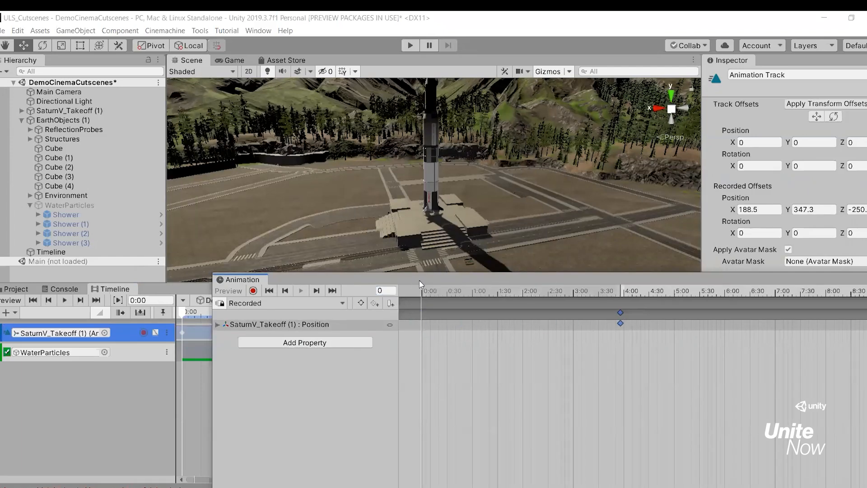
pyautogui.moveTo(419, 280); pyautogui.dragTo(347, 223)
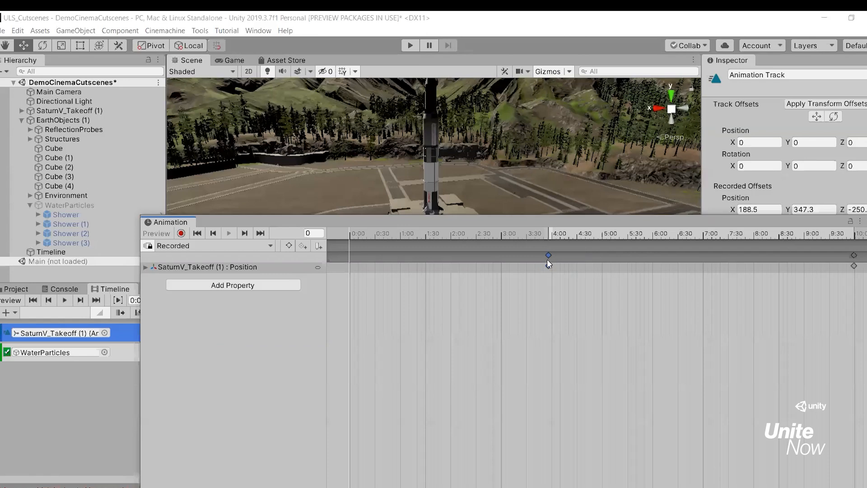
pyautogui.moveTo(547, 259); pyautogui.dragTo(350, 260)
# Dock the Animation window beside the Timeline and bring the Timeline back into view
pyautogui.moveTo(187, 225); pyautogui.dragTo(396, 298)
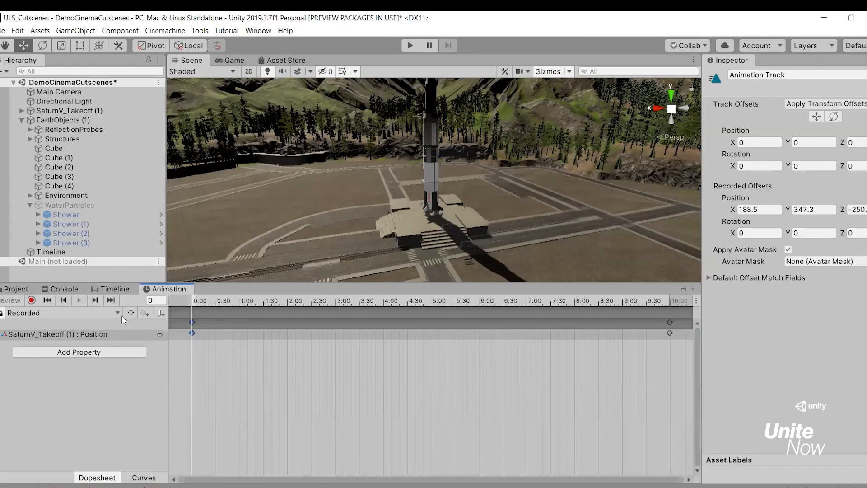
pyautogui.click(115, 289)
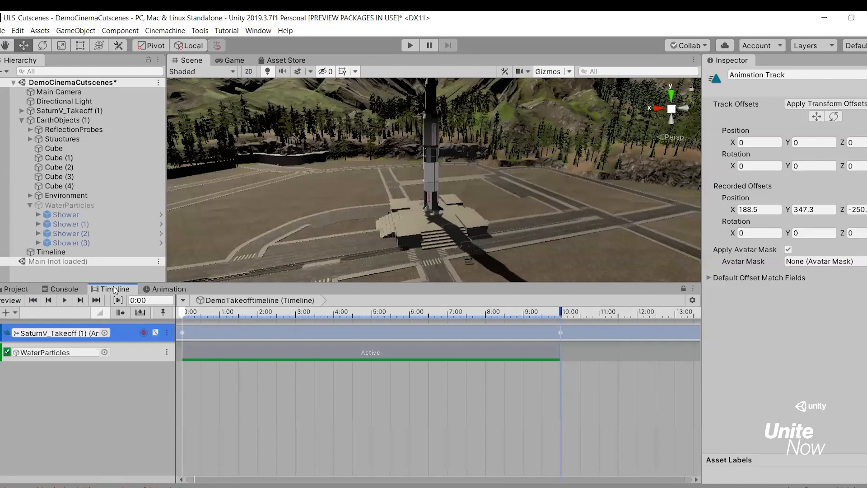
# Try converting the SaturnV_Takeoff (1) animation track to a clip track, inspect the Recorded clip, and undo the conversion
pyautogui.rightClick(205, 333)
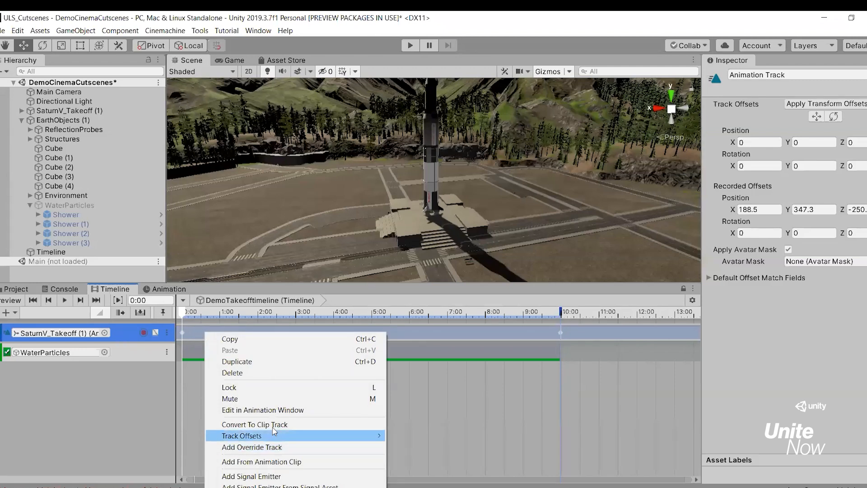
pyautogui.click(255, 424)
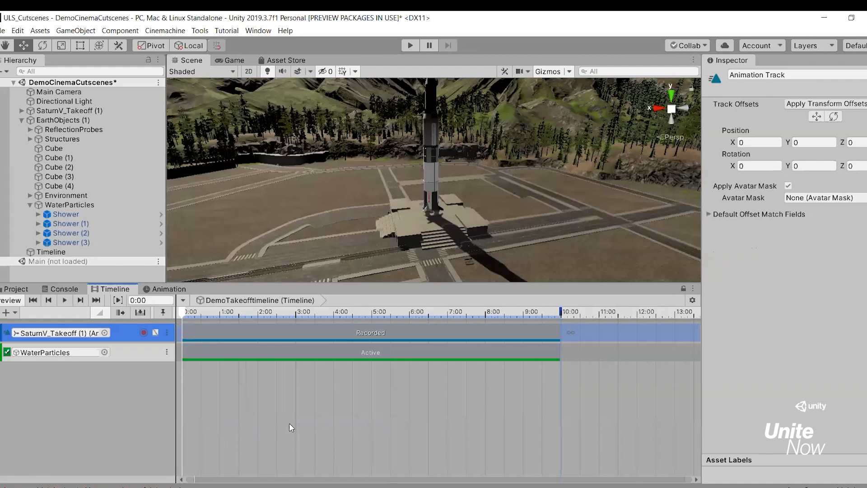
pyautogui.click(233, 332)
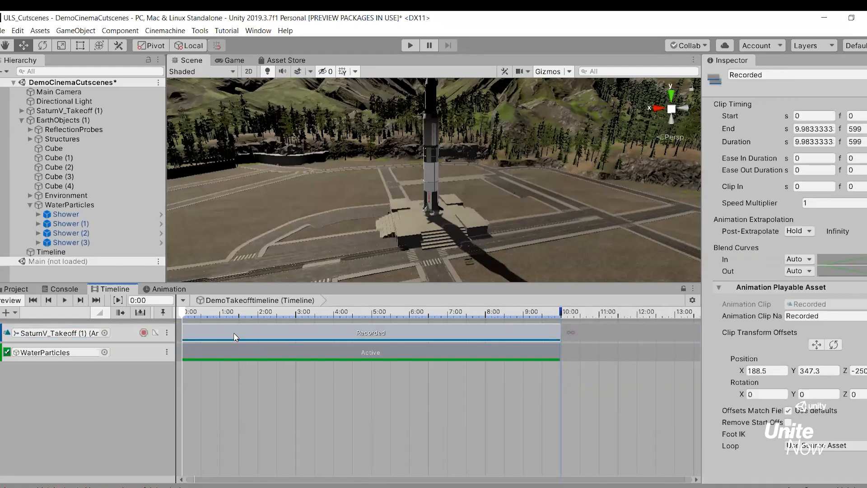
pyautogui.rightClick(198, 337)
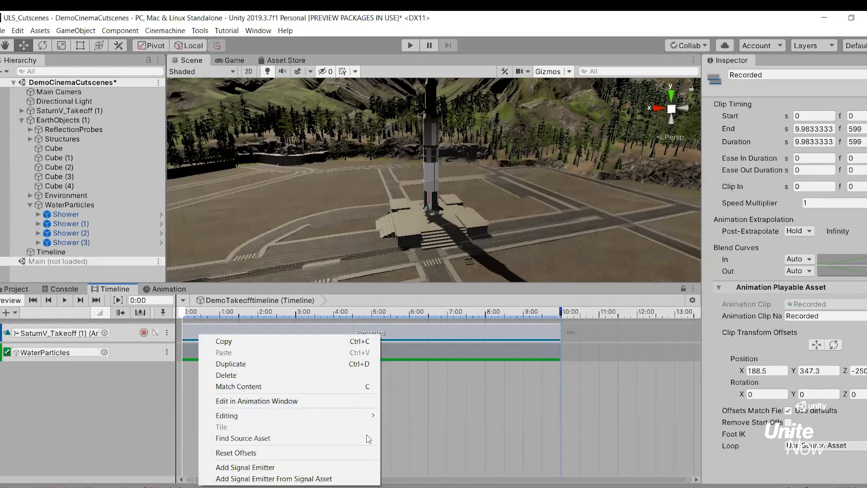
pyautogui.click(475, 459)
pyautogui.hotkey('ctrl', 'z')
pyautogui.hotkey('ctrl', 'z')
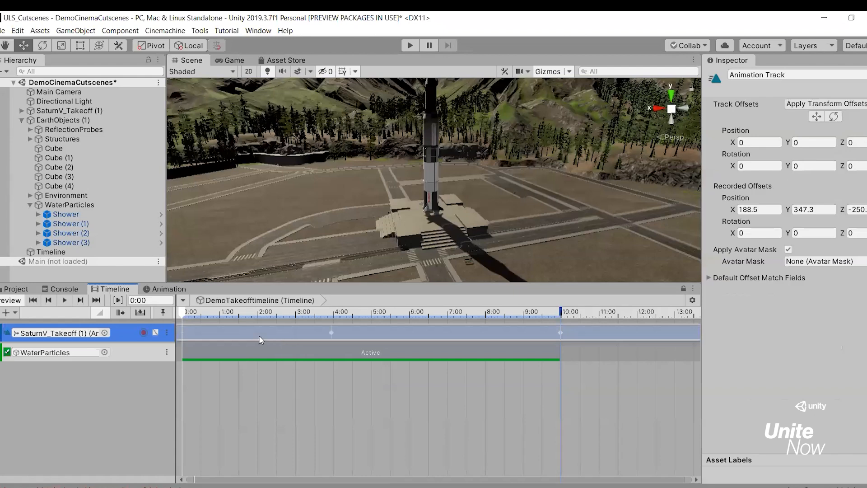
pyautogui.rightClick(233, 333)
pyautogui.click(207, 385)
# Convert the SaturnV_Takeoff (1) track to a clip track and shift its Recorded clip to start at about 2.98 s (frame 179)
pyautogui.rightClick(227, 333)
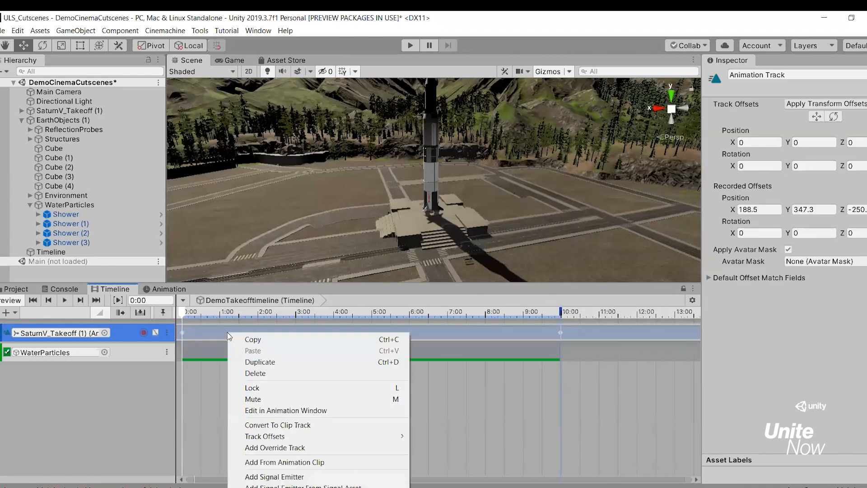
pyautogui.click(318, 428)
pyautogui.moveTo(232, 332); pyautogui.dragTo(331, 337)
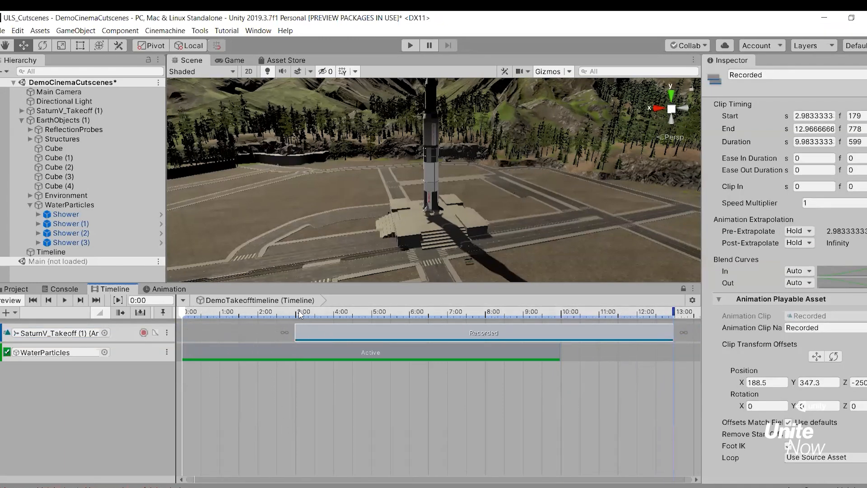
# Run the scene briefly to check the rocket's delayed liftoff against the particle effects
pyautogui.click(410, 46)
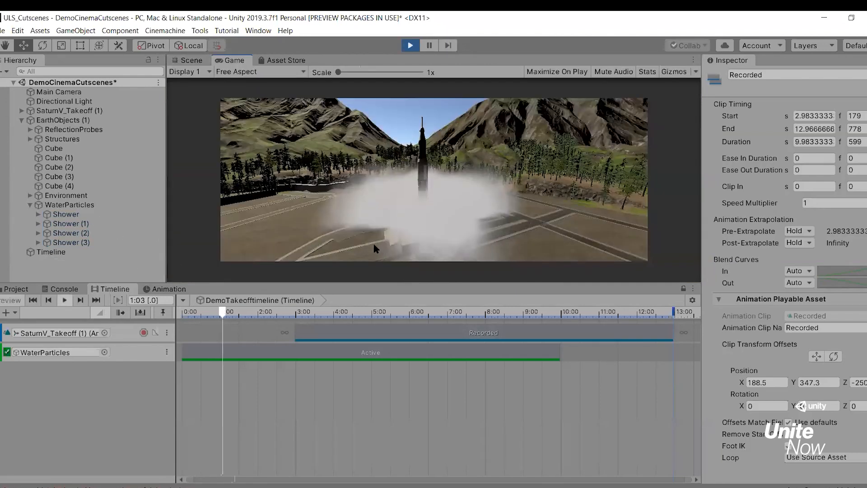
pyautogui.hotkey('ctrl', 'p')
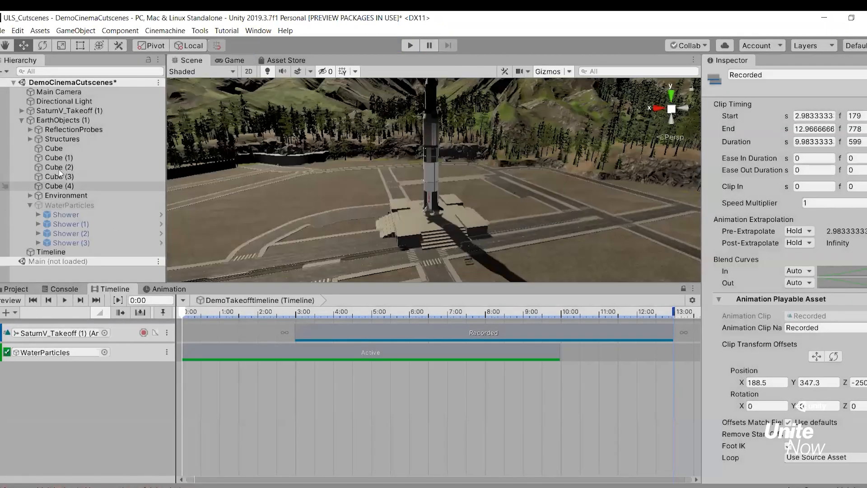
# Deactivate both PreLiftParticles and LiftOffParticles under SaturnV_carbajal in the SaturnV_Takeoff (1) object
pyautogui.click(21, 111)
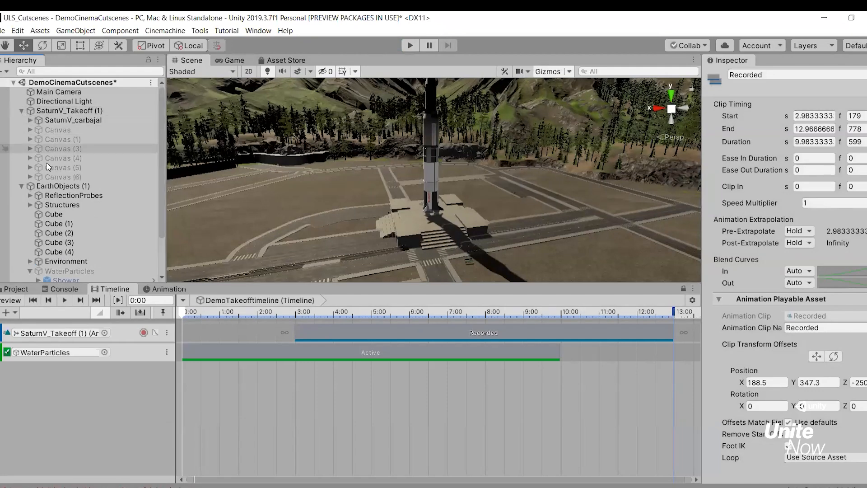
pyautogui.click(30, 119)
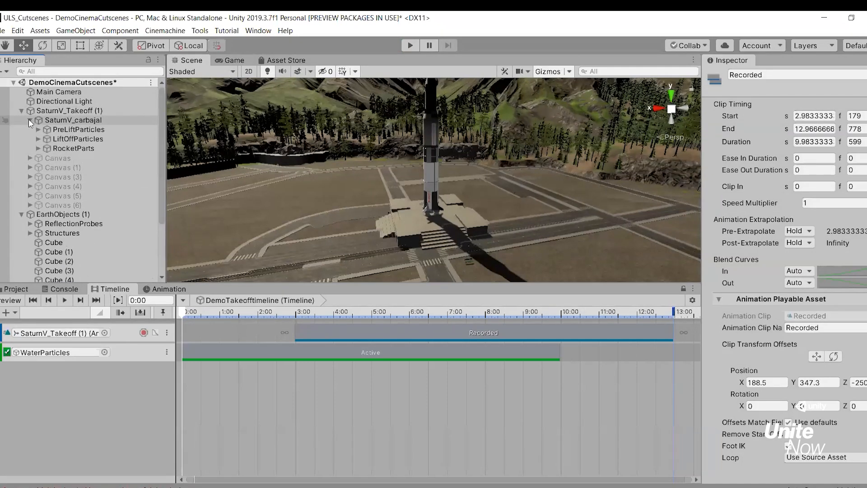
pyautogui.click(75, 140)
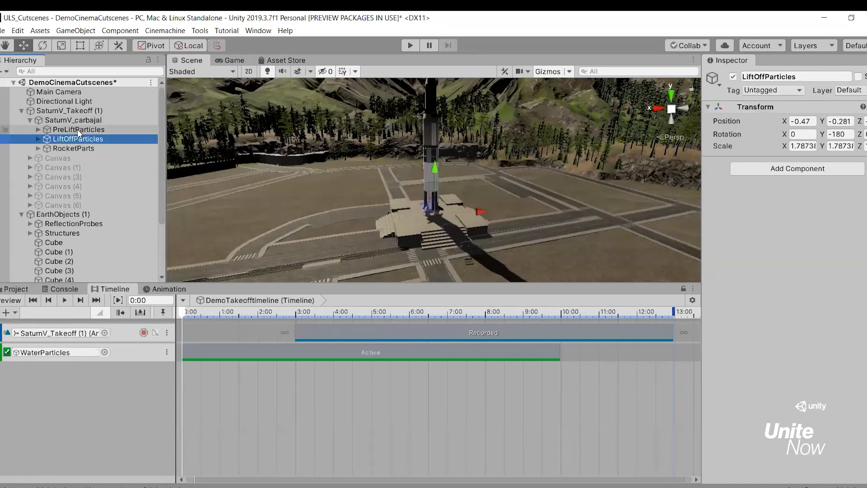
pyautogui.keyDown('ctrl'); pyautogui.click(77, 129); pyautogui.keyUp('ctrl')
pyautogui.click(733, 77)
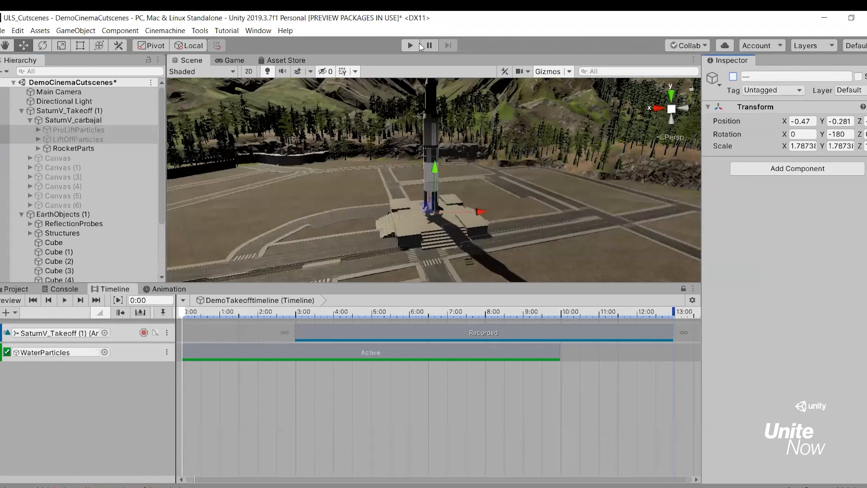
# Run the scene to check the takeoff with the rocket's own particles deactivated, and return to the scene view
pyautogui.click(412, 46)
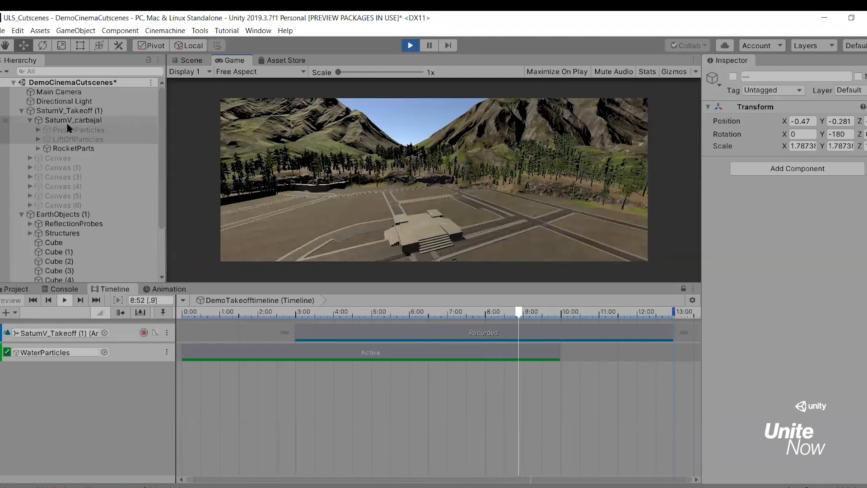
pyautogui.click(403, 46)
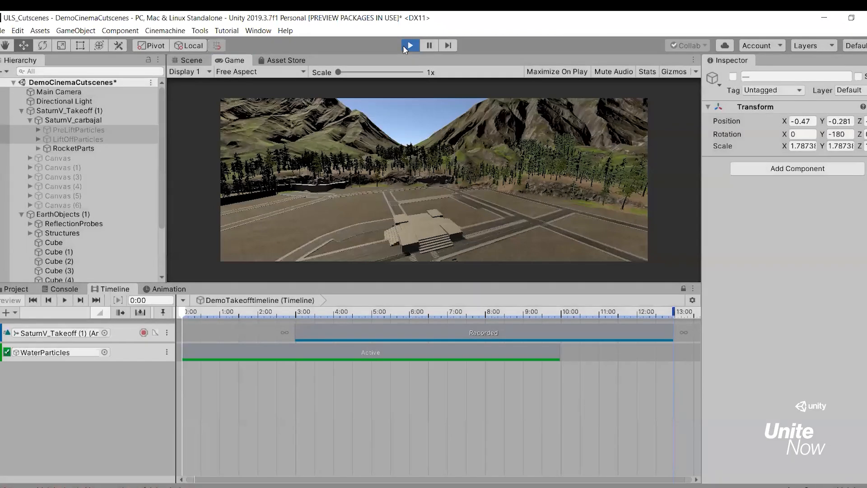
pyautogui.moveTo(339, 156); pyautogui.dragTo(358, 178, button='right')
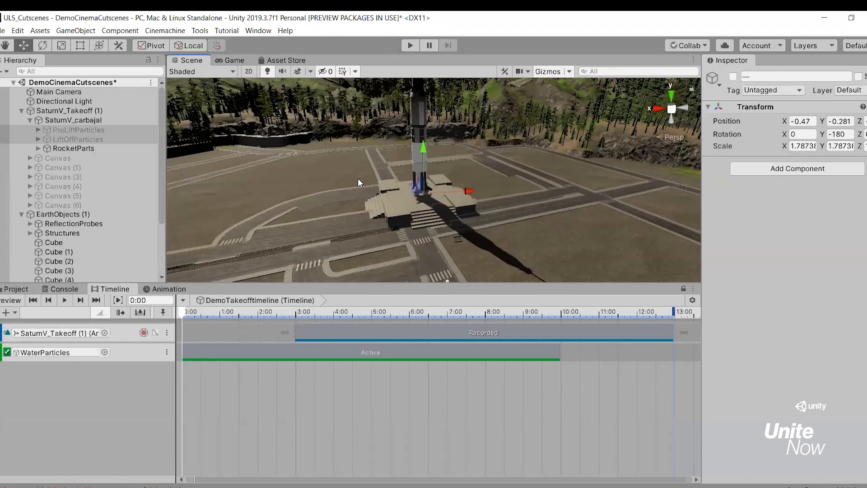
# Add an activation track for PreLiftParticles to the timeline and shift its Active clip to start at about 2.02 s (frame 121)
pyautogui.click(73, 130)
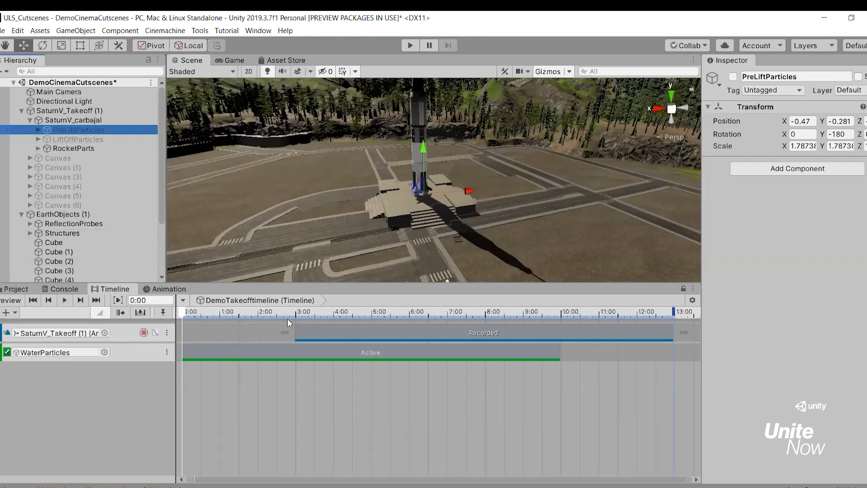
pyautogui.moveTo(52, 126); pyautogui.dragTo(73, 372)
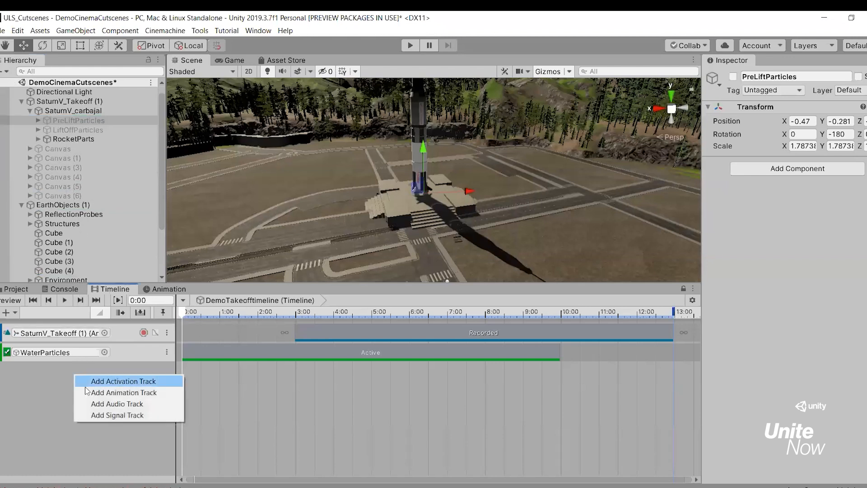
pyautogui.click(131, 381)
pyautogui.moveTo(209, 369); pyautogui.dragTo(286, 373)
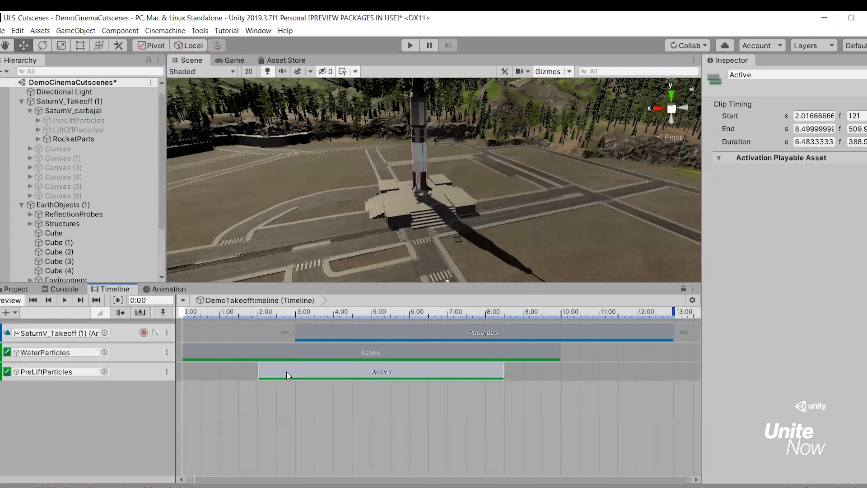
# Add an activation track for LiftOffParticles to the timeline and shift its Active clip to start at 4 s (frame 240)
pyautogui.click(74, 131)
pyautogui.moveTo(74, 130); pyautogui.dragTo(69, 387)
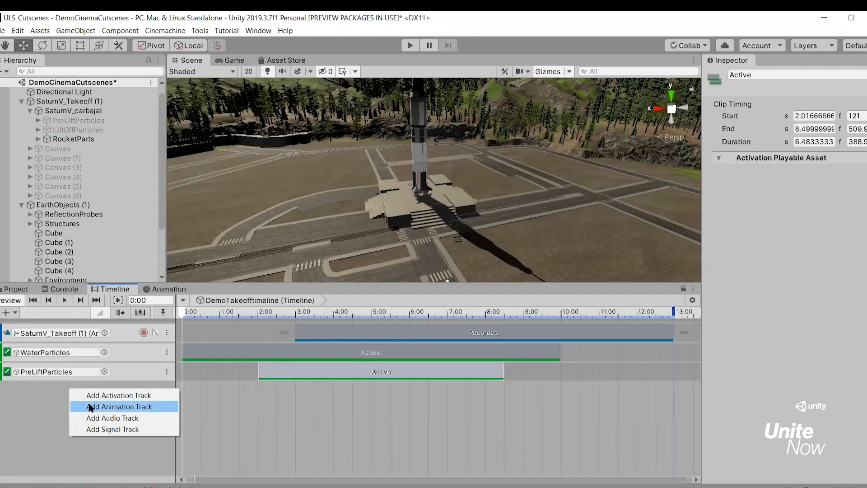
pyautogui.click(121, 397)
pyautogui.moveTo(284, 392); pyautogui.dragTo(413, 386)
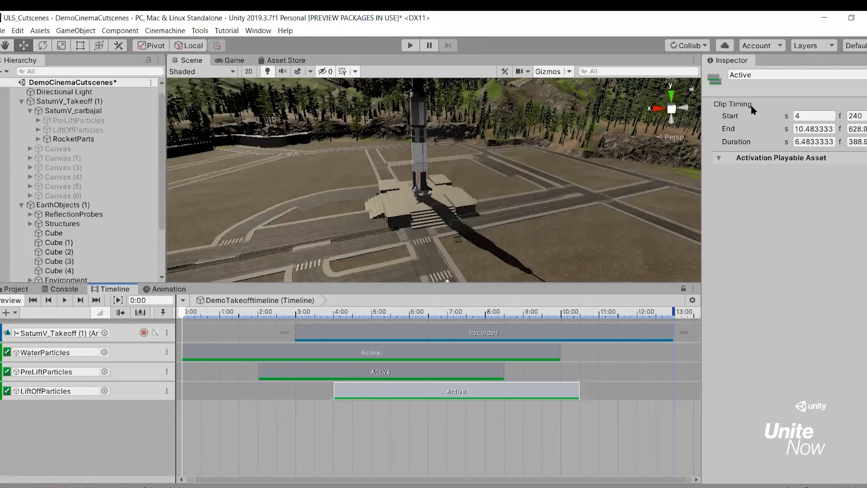
# Set the LiftOffParticles track's post-playback state to Active and extend its clip to end at about 12.97 s (frame 778)
pyautogui.click(140, 393)
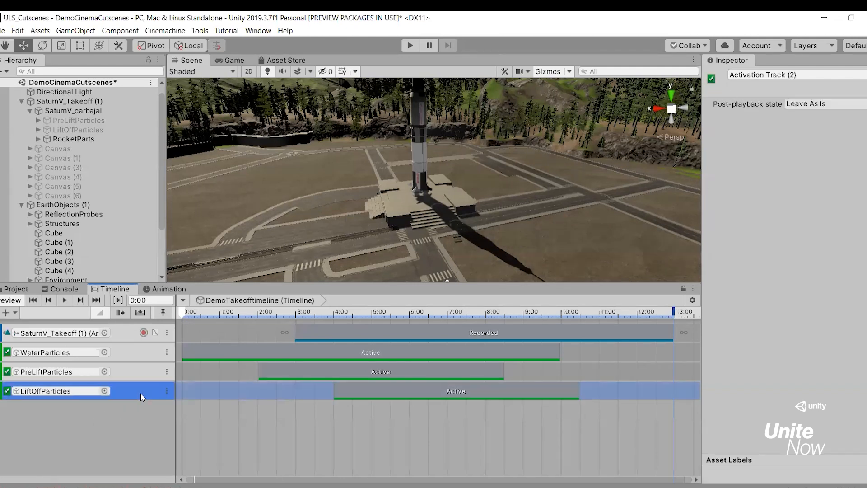
pyautogui.click(133, 373)
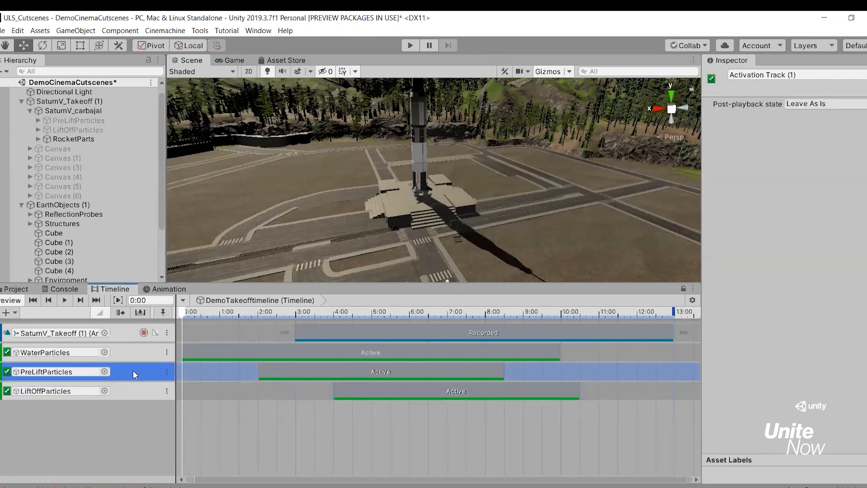
pyautogui.click(134, 387)
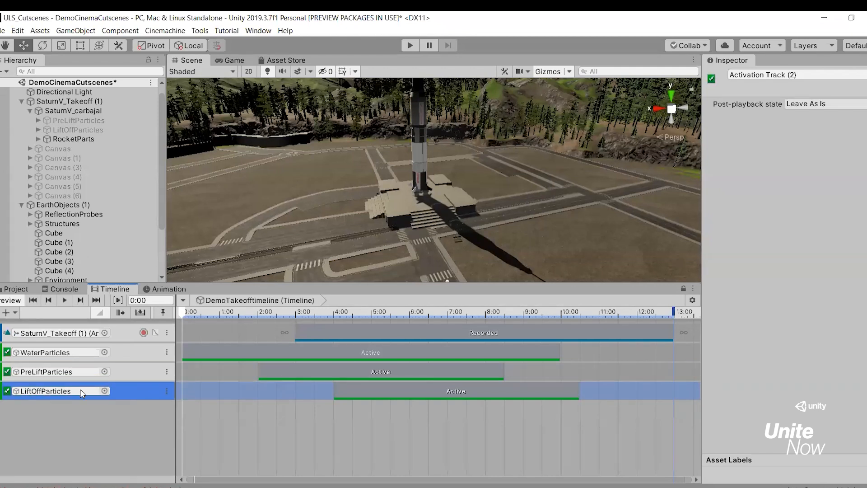
pyautogui.click(832, 104)
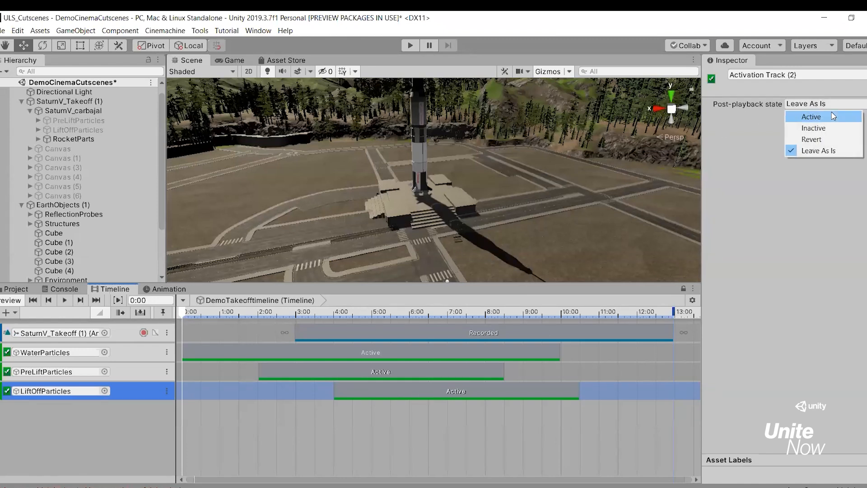
pyautogui.click(833, 116)
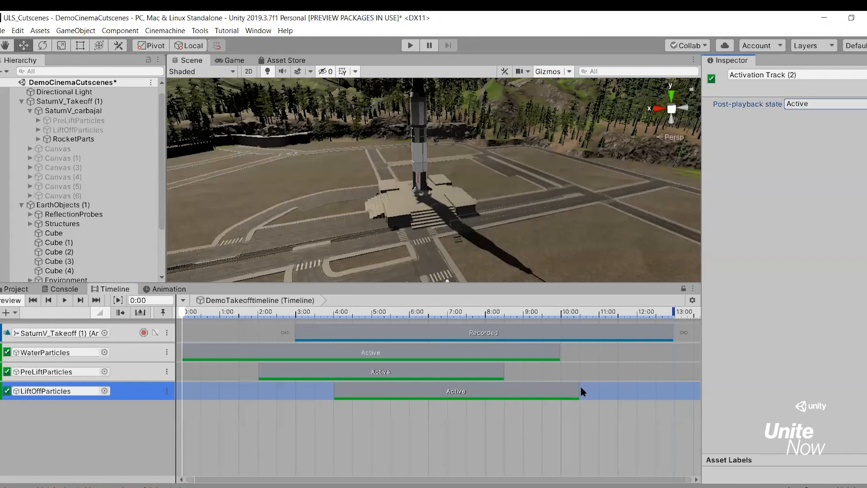
pyautogui.moveTo(578, 392); pyautogui.dragTo(669, 368)
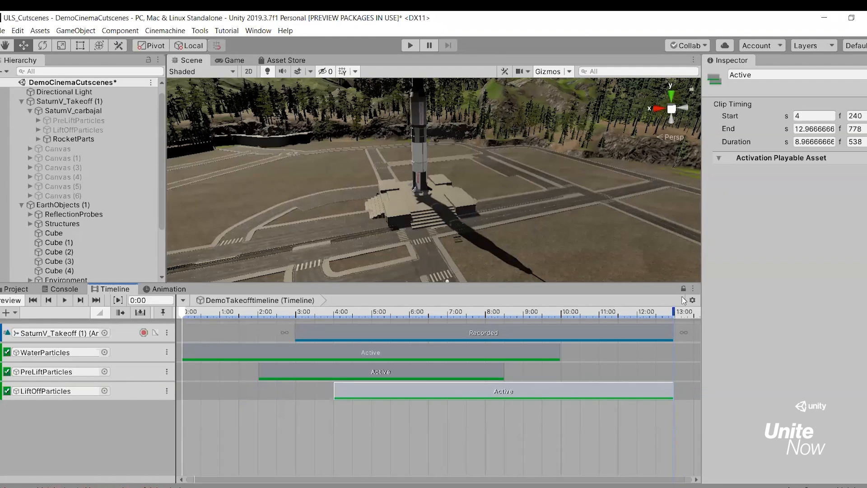
# Run the scene and follow the rocket upwards to check the takeoff with the timed water, pre-lift and liftoff particles
pyautogui.moveTo(516, 255); pyautogui.dragTo(516, 205, button='right')
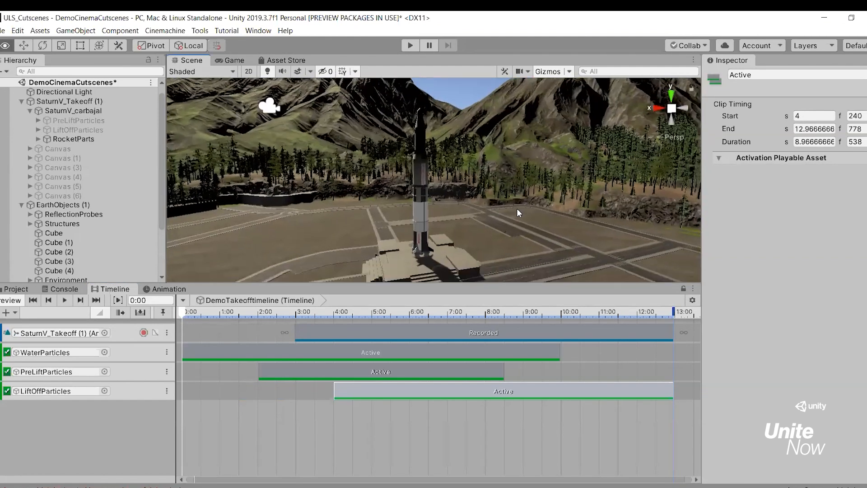
pyautogui.scroll(-5, 505, 215)
pyautogui.scroll(-6, 494, 181)
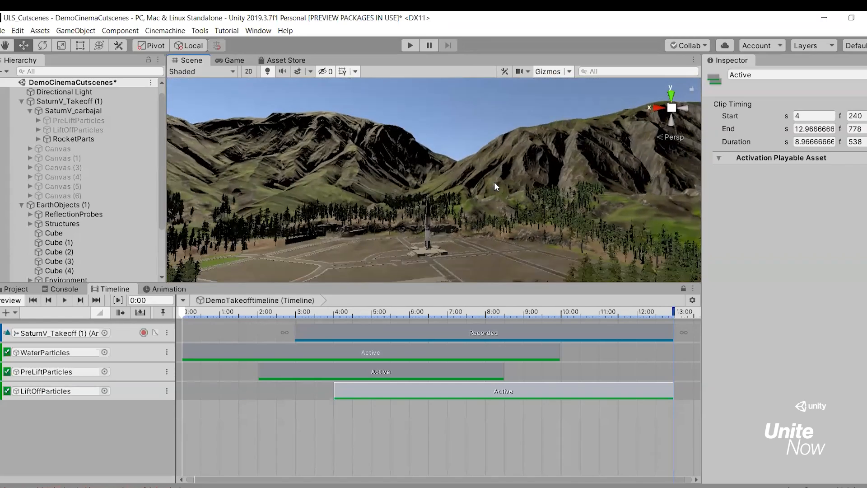
pyautogui.scroll(8, 494, 181)
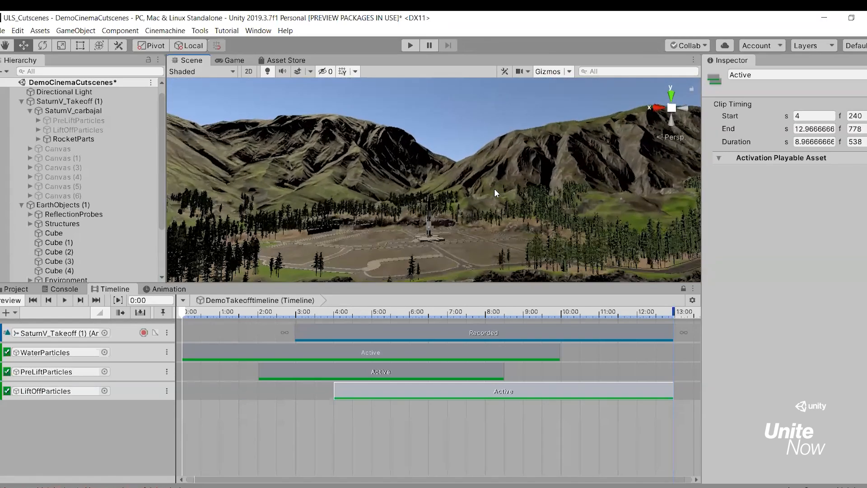
pyautogui.scroll(4, 456, 184)
pyautogui.moveTo(456, 184); pyautogui.dragTo(425, 27, button='middle')
pyautogui.click(408, 44)
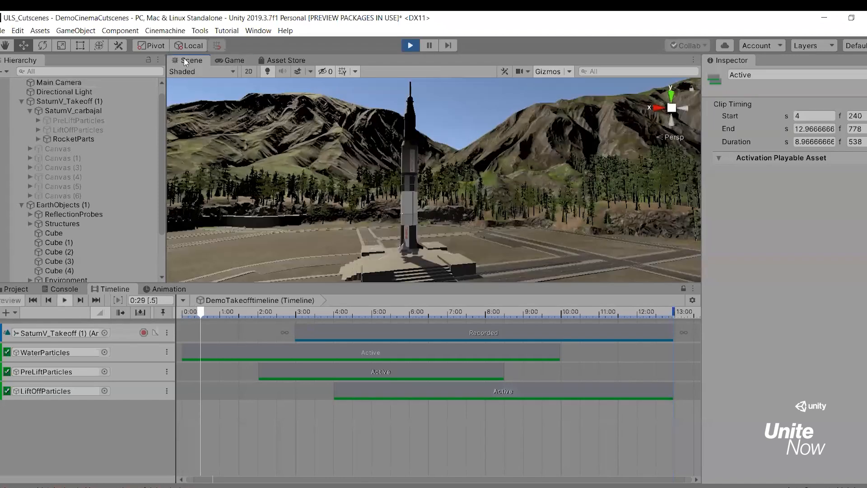
pyautogui.moveTo(505, 165); pyautogui.dragTo(470, 222, button='right')
pyautogui.scroll(-5, 497, 221)
pyautogui.moveTo(527, 68); pyautogui.dragTo(533, 6, button='right')
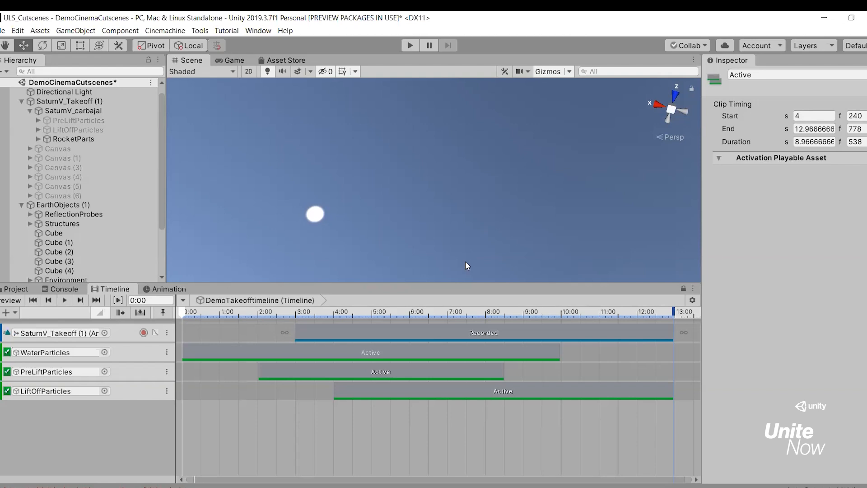
# Save the scene and tidy the workspace by enlarging the Scene view and collapsing SaturnV_Takeoff (1) and EarthObjects (1)
pyautogui.hotkey('ctrl', 's')
pyautogui.moveTo(464, 281); pyautogui.dragTo(470, 391)
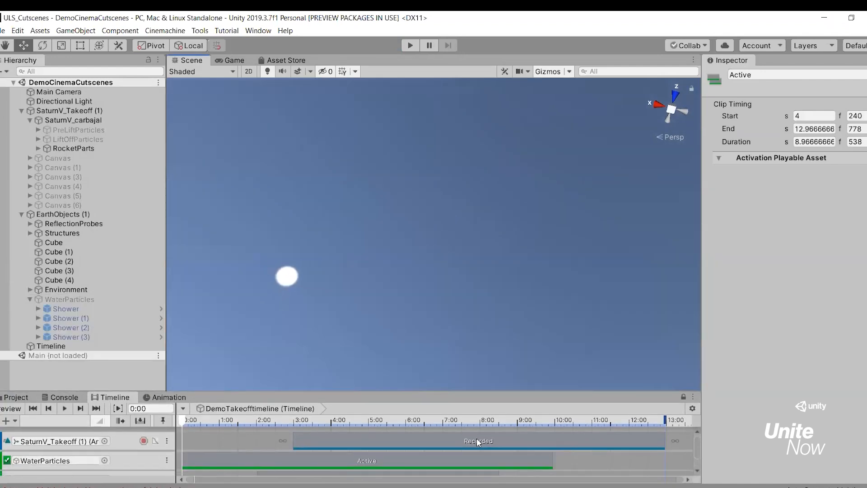
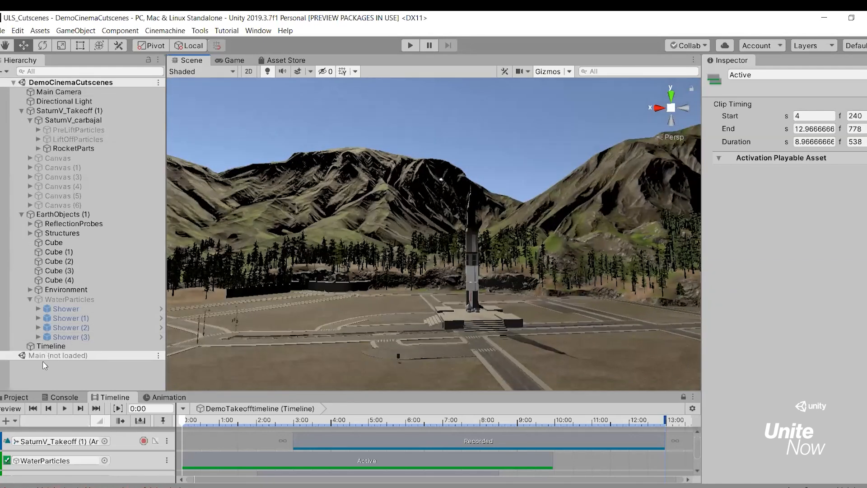
pyautogui.moveTo(402, 383); pyautogui.dragTo(416, 356, button='right')
pyautogui.press('w')
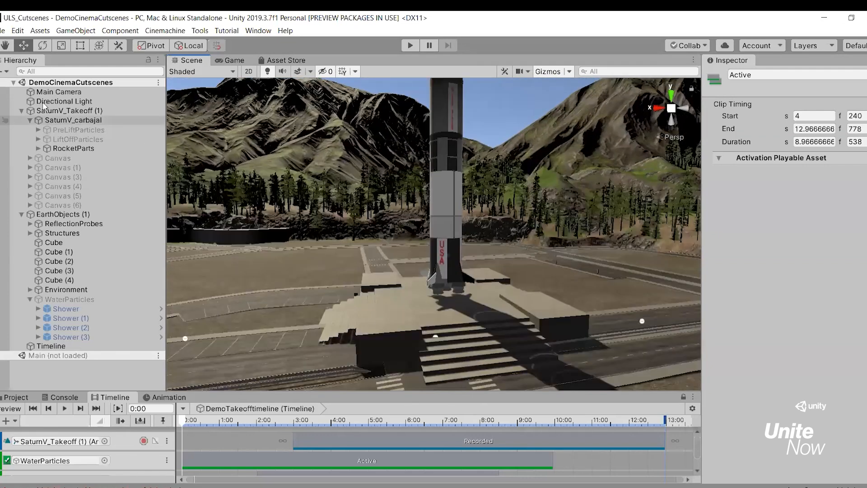
pyautogui.click(20, 111)
pyautogui.click(21, 120)
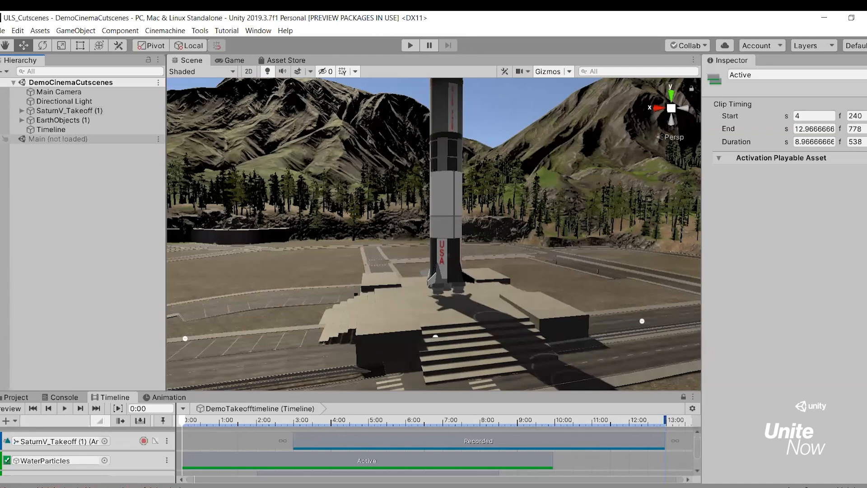
# Create a Cinemachine virtual camera from a scene view that frames the rocket on its launch pad
pyautogui.moveTo(531, 249); pyautogui.dragTo(463, 246, button='right')
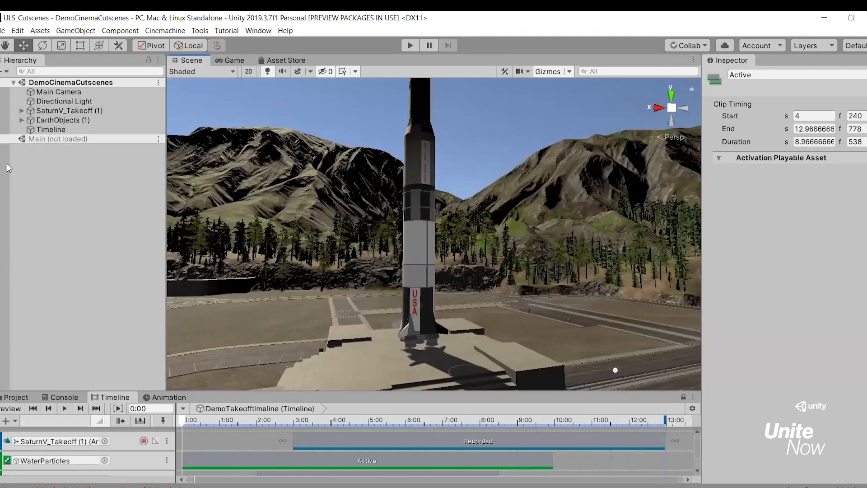
pyautogui.moveTo(320, 293); pyautogui.dragTo(266, 292, button='right')
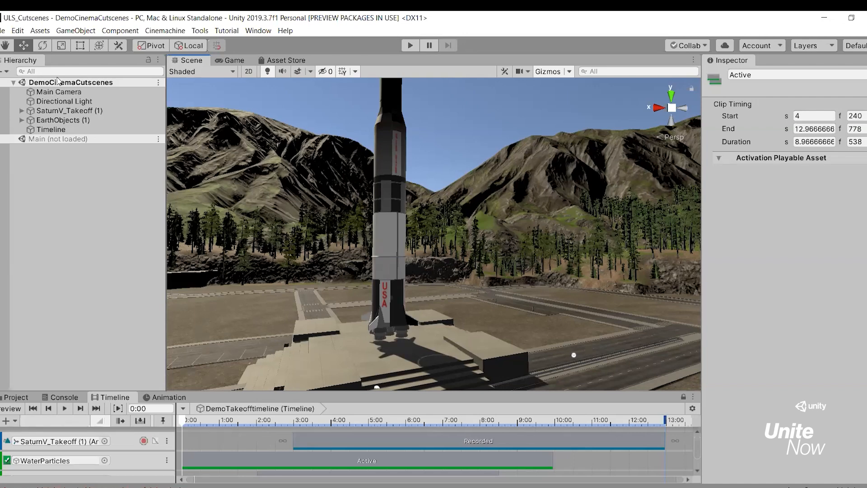
pyautogui.click(159, 31)
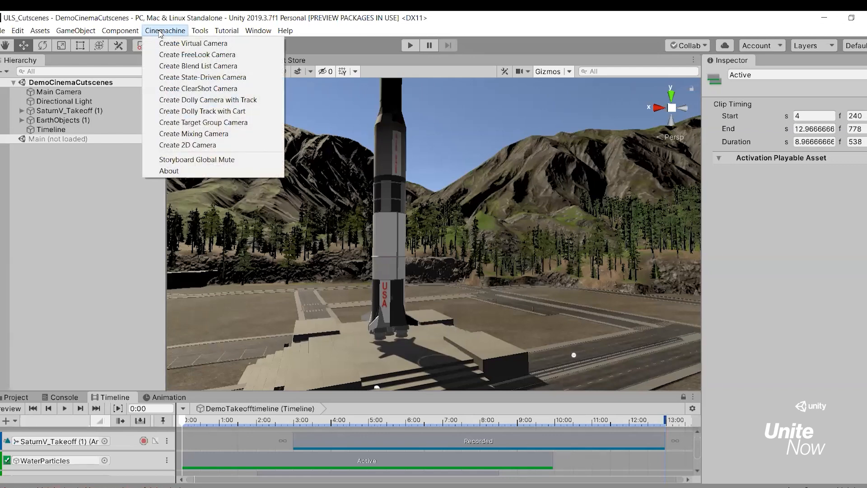
pyautogui.click(153, 44)
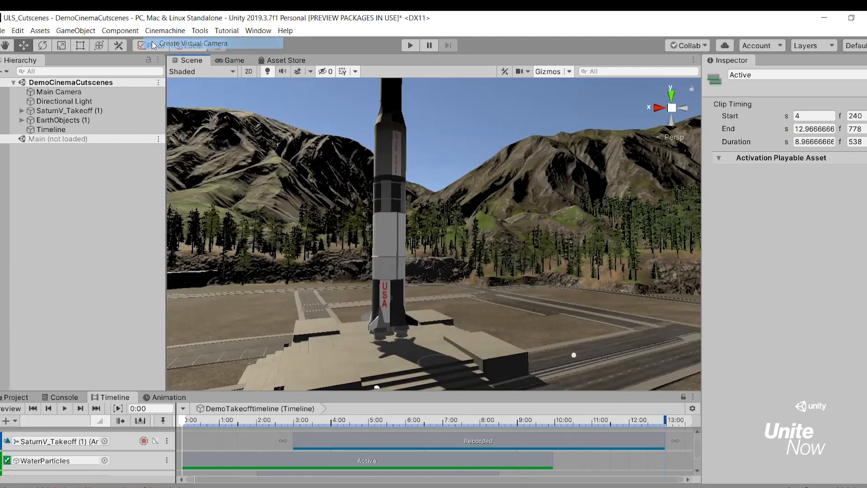
pyautogui.click(153, 30)
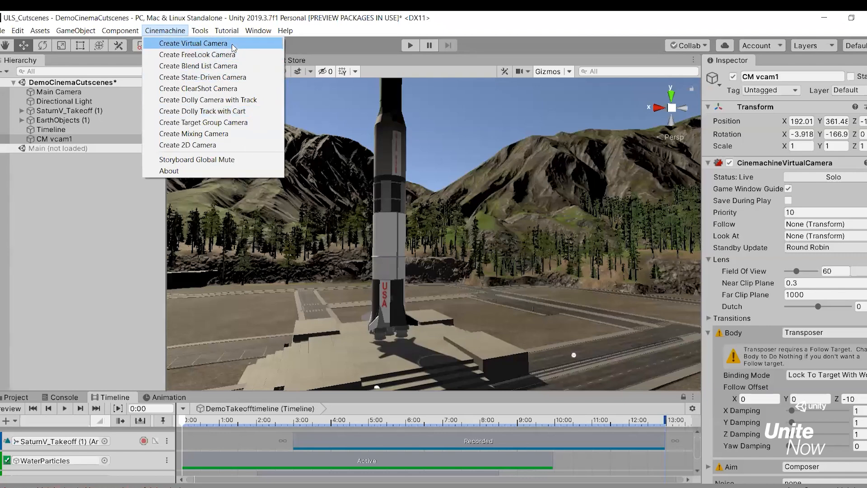
pyautogui.click(96, 135)
# Examine the CinemachineBrain component on the Main Camera, collapsing its Camera component
pyautogui.click(55, 140)
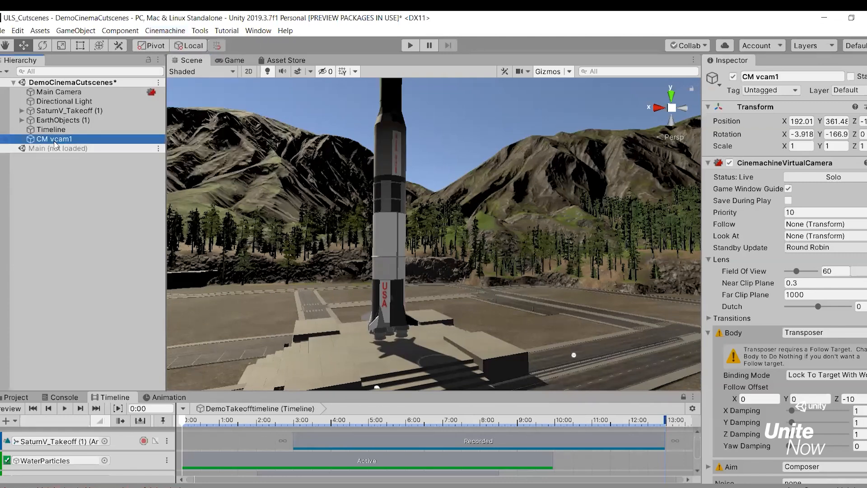
pyautogui.click(148, 96)
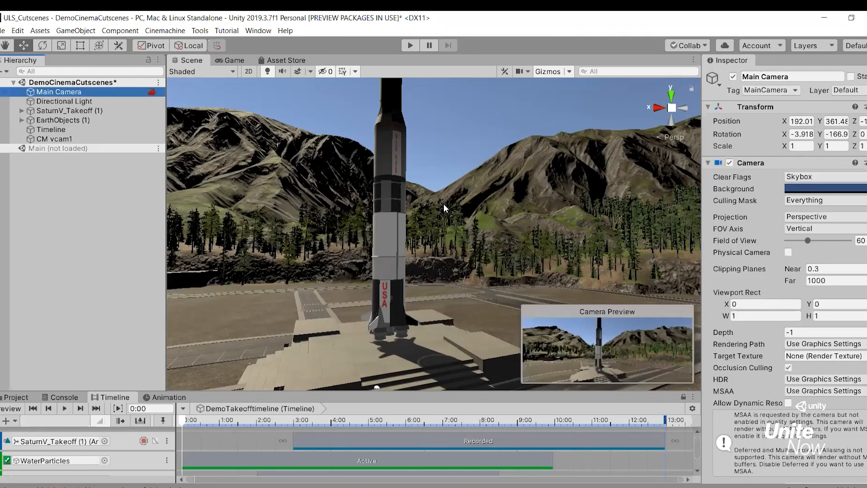
pyautogui.click(707, 162)
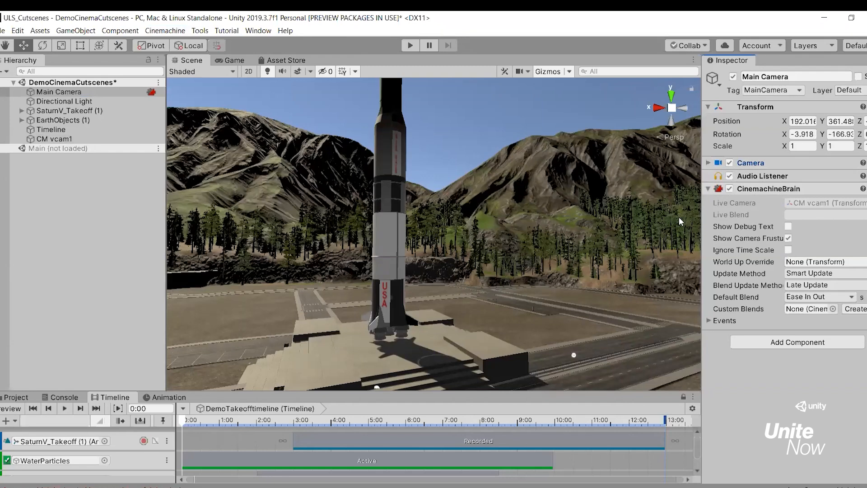
# Examine where CM vcam1 sits and points in relation to the rocket in the scene
pyautogui.click(122, 138)
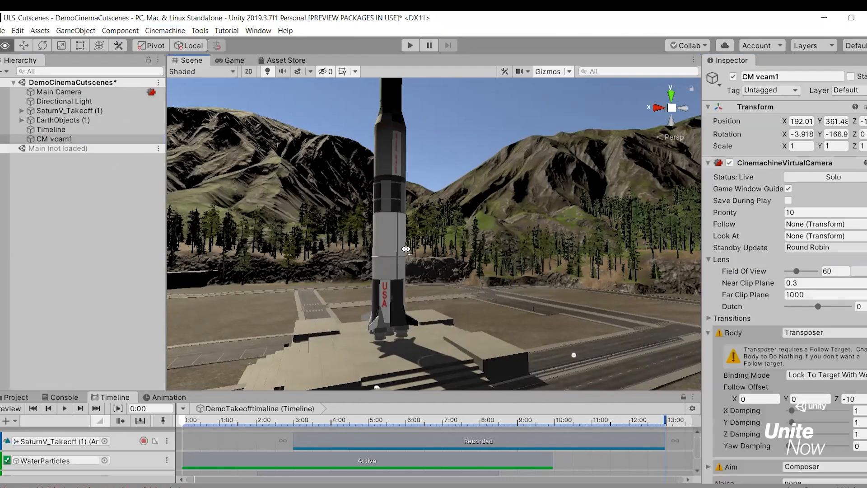
pyautogui.press('f')
pyautogui.keyDown('alt'); pyautogui.moveTo(444, 260); pyautogui.dragTo(465, 258); pyautogui.keyUp('alt')
pyautogui.click(64, 140)
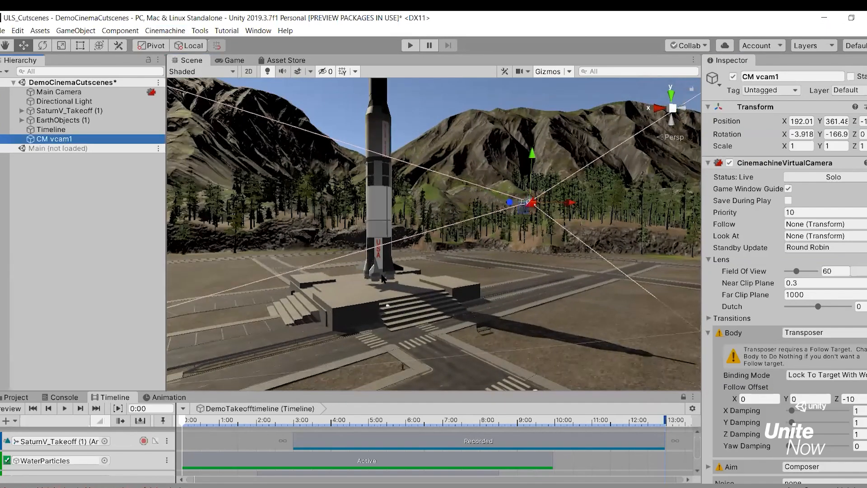
pyautogui.press('Delete')
pyautogui.keyDown('alt'); pyautogui.moveTo(427, 305); pyautogui.dragTo(511, 296); pyautogui.keyUp('alt')
pyautogui.scroll(5, 524, 311)
pyautogui.hotkey('ctrl', 'z')
# Align CM vcam1 with a close scene view of the rocket's base showing the USA lettering, fins and engines
pyautogui.keyDown('alt'); pyautogui.moveTo(442, 316); pyautogui.dragTo(447, 310); pyautogui.keyUp('alt')
pyautogui.keyDown('alt'); pyautogui.scroll(5, 447, 311); pyautogui.keyUp('alt')
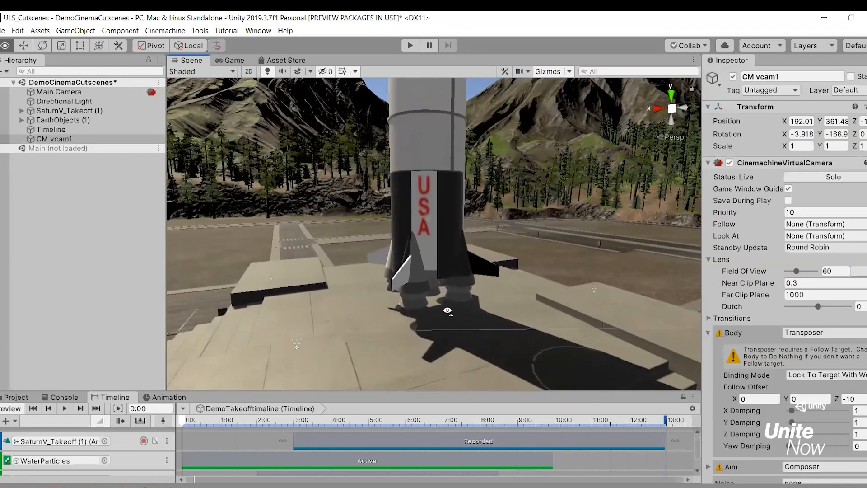
pyautogui.press('a')
pyautogui.moveTo(446, 310); pyautogui.dragTo(447, 310, button='right')
pyautogui.press('w')
pyautogui.click(51, 131)
pyautogui.click(52, 139)
pyautogui.hotkey('ctrl', 'shift', 'f')
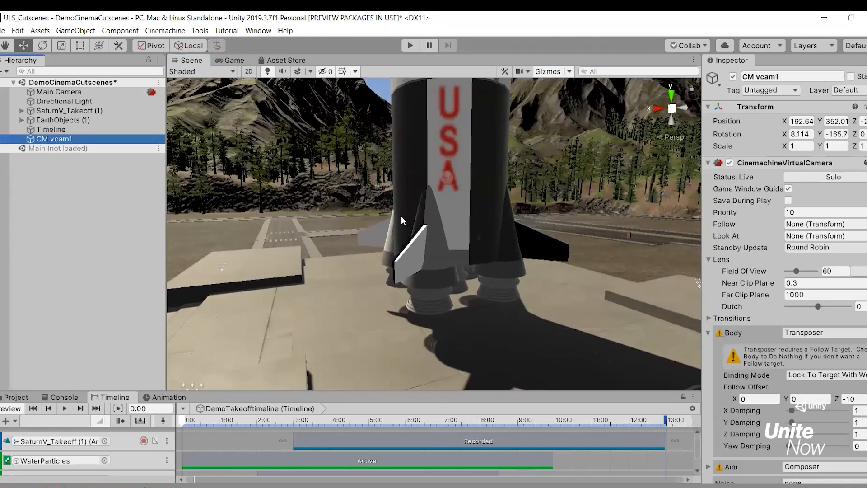
# Duplicate the CM vcam1 virtual camera with the scene view framing the rocket's engines from another side
pyautogui.moveTo(351, 237); pyautogui.dragTo(256, 233, button='right')
pyautogui.press('s')
pyautogui.press('d')
pyautogui.press('w')
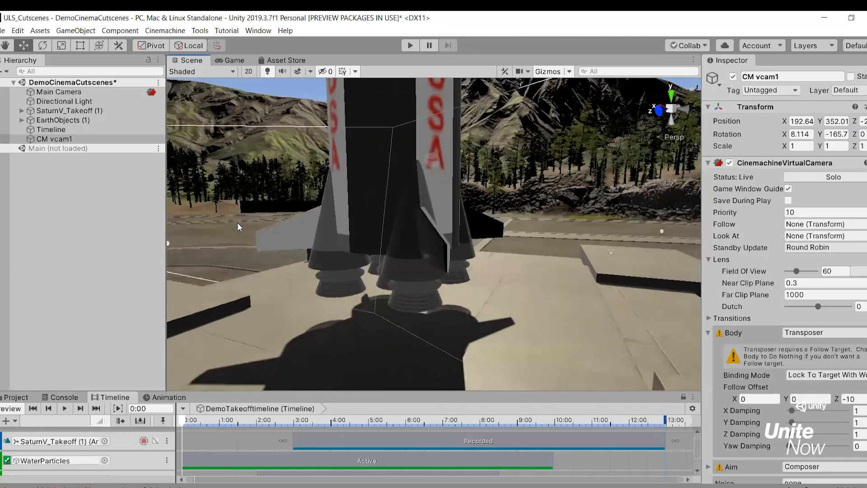
pyautogui.click(52, 141)
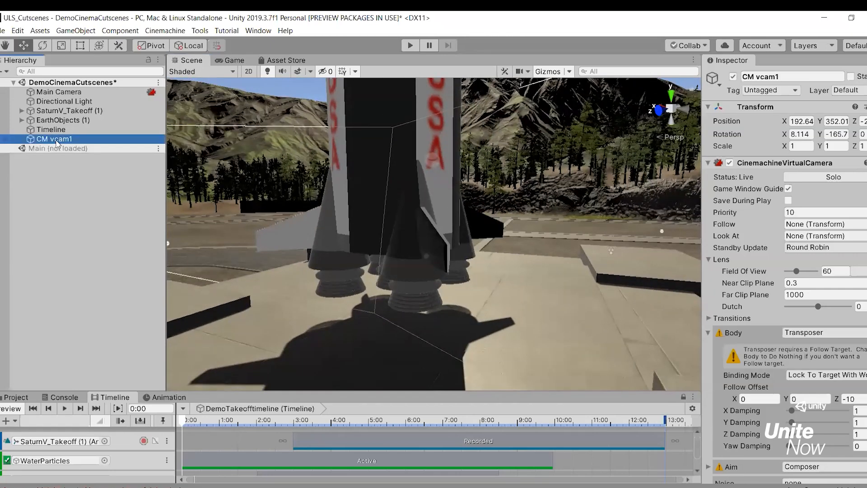
pyautogui.hotkey('ctrl', 'd')
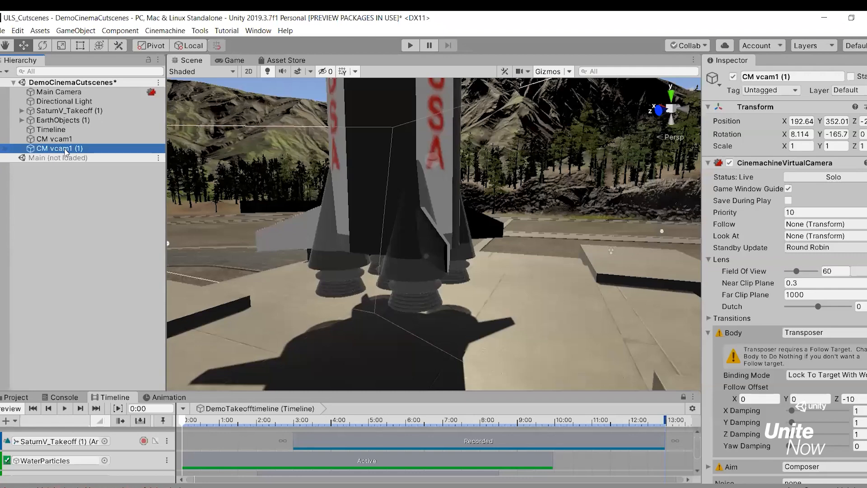
# Align CM vcam1 (1) with a scene view framing the rocket's base from another side
pyautogui.moveTo(394, 234); pyautogui.dragTo(379, 229, button='right')
pyautogui.click(121, 152)
pyautogui.hotkey('ctrl', 'shift', 'f')
pyautogui.moveTo(321, 220); pyautogui.dragTo(246, 341, button='right')
pyautogui.press('s')
pyautogui.press('a')
pyautogui.press('e')
# Enlarge and unlock the Timeline window, and create an empty GameObject named MasterTimeline
pyautogui.moveTo(186, 391); pyautogui.dragTo(186, 298)
pyautogui.click(683, 302)
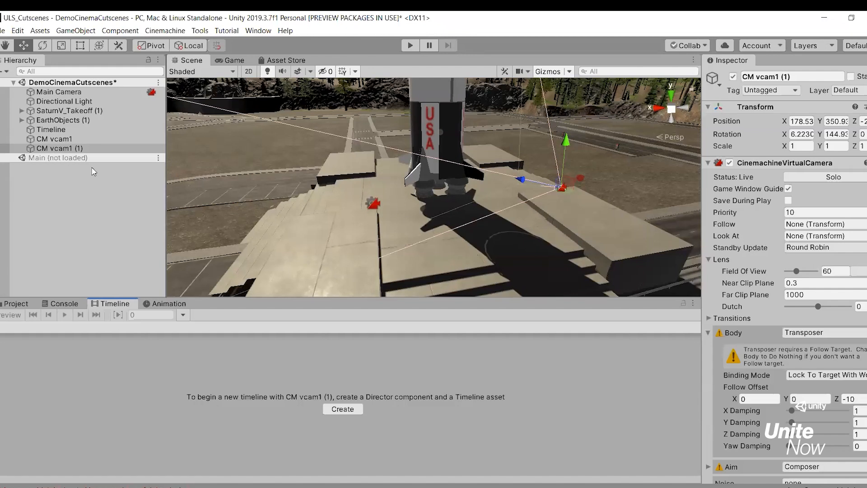
pyautogui.click(5, 71)
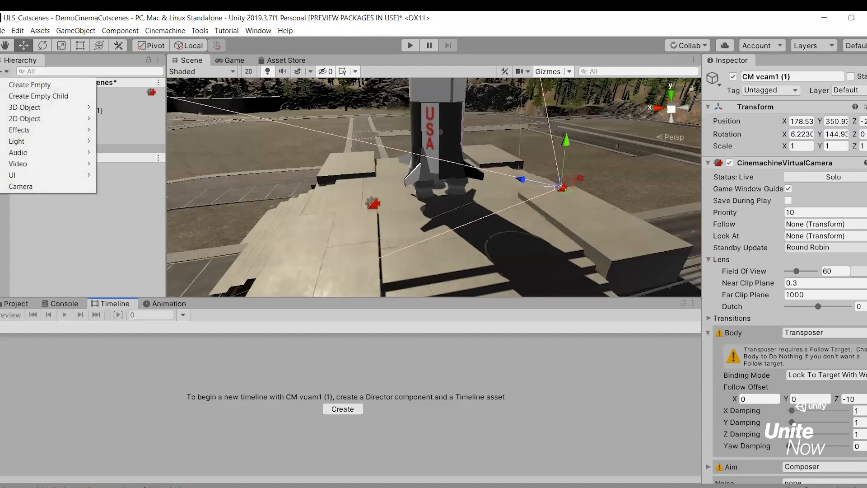
pyautogui.click(3, 85)
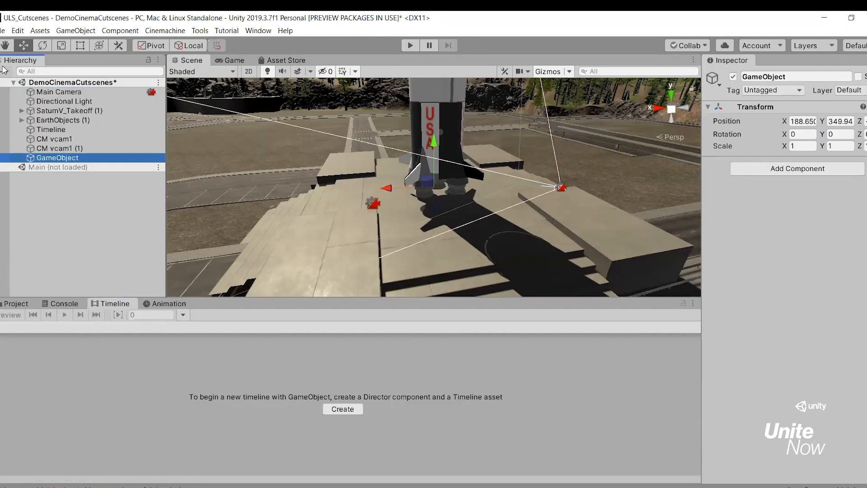
pyautogui.press('F2')
pyautogui.write('MasterTimeline')
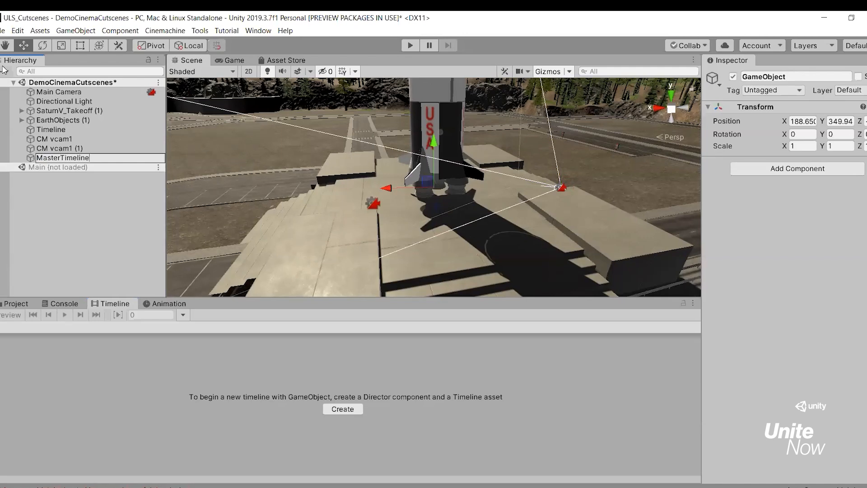
pyautogui.press('Return')
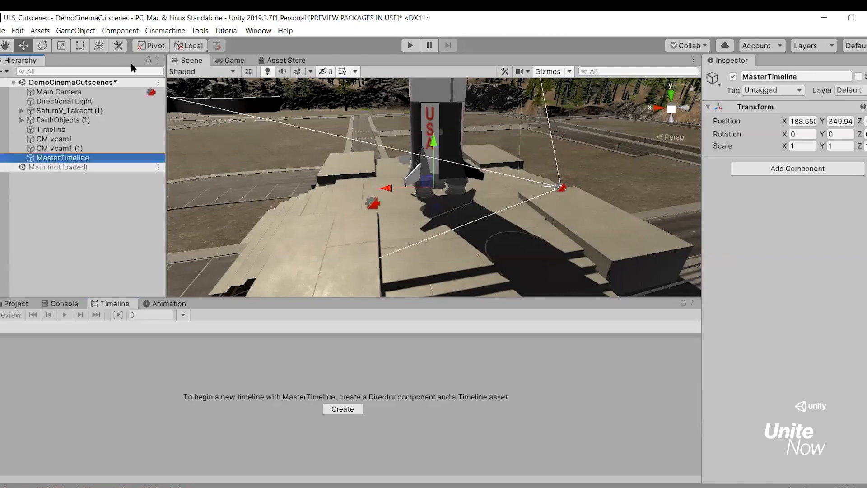
# Create a Playable Director and Timeline asset for MasterTimeline, saved as DemoMasterTimelineTimeline in the Scenes folder
pyautogui.click(345, 409)
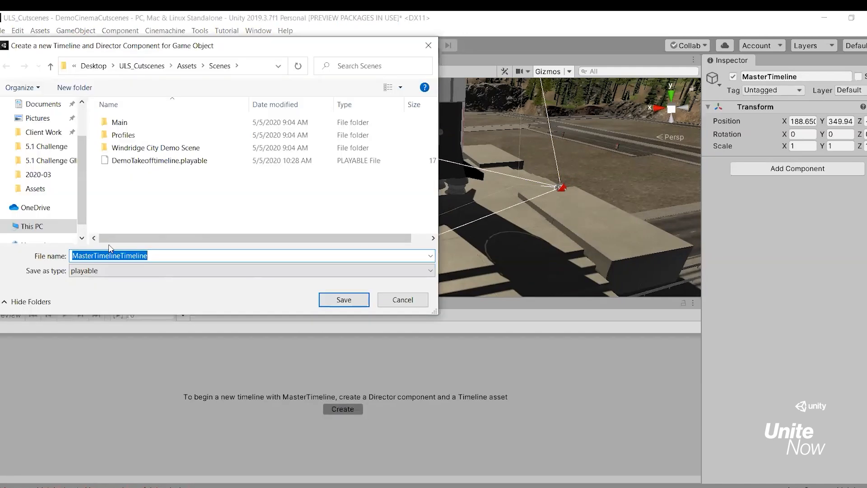
pyautogui.press('Home')
pyautogui.write('Demo')
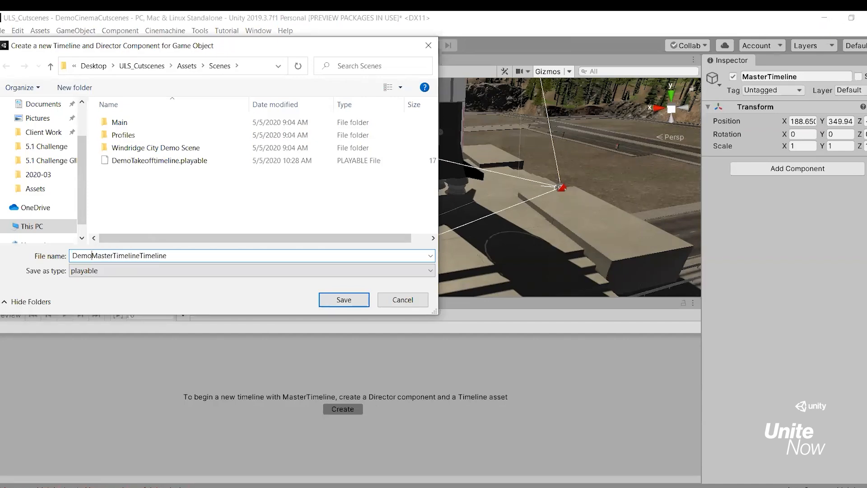
pyautogui.press('Return')
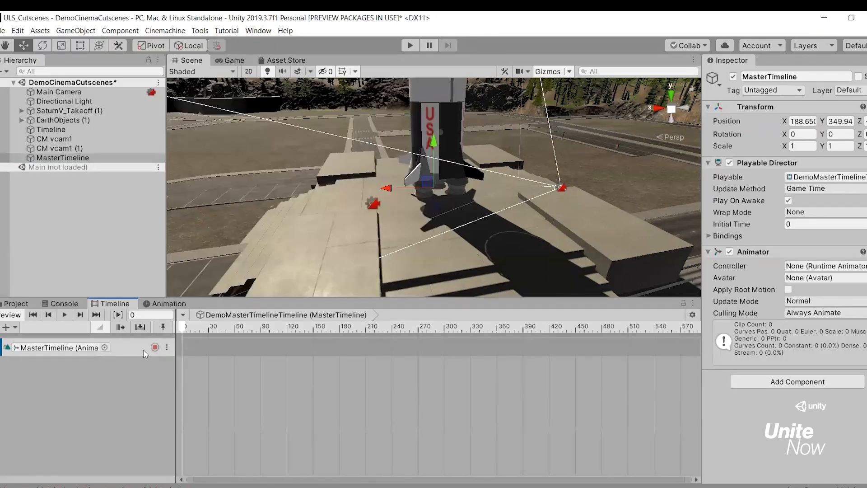
# Delete the default MasterTimeline animation track from the new timeline
pyautogui.click(129, 343)
pyautogui.rightClick(128, 343)
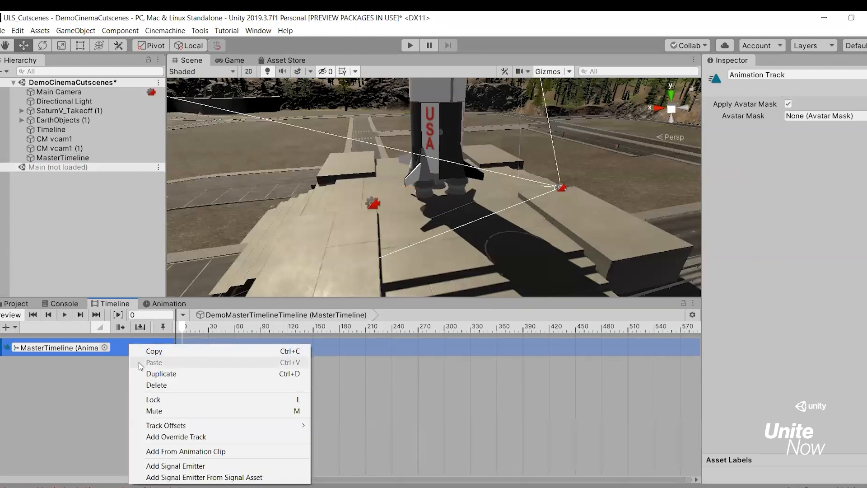
pyautogui.click(154, 384)
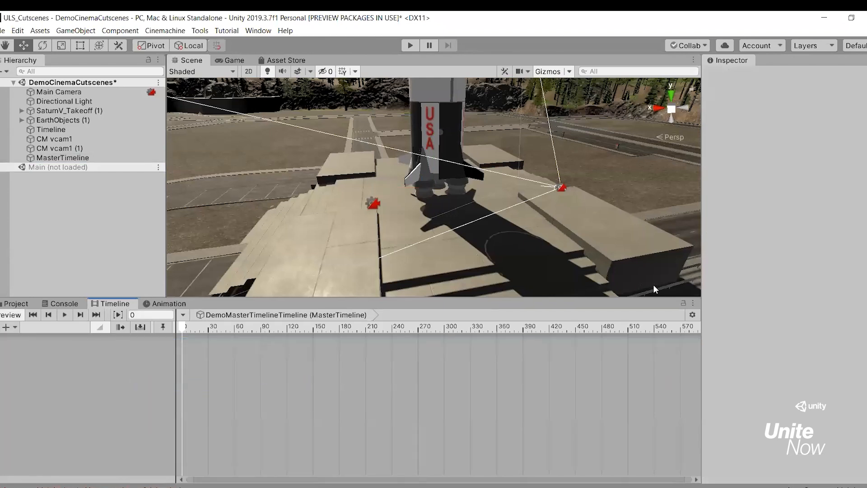
# Set the timeline ruler to Seconds and lock the Timeline window to MasterTimeline
pyautogui.click(691, 315)
pyautogui.click(720, 320)
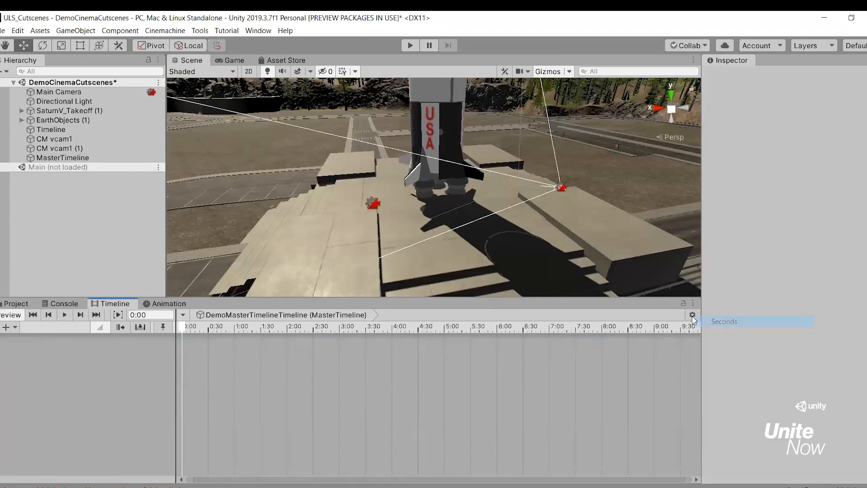
pyautogui.click(683, 303)
# Add a Cinemachine Track bound to the Main Camera and place consecutive CM vcam1 and CM vcam1 (1) shots on it
pyautogui.click(5, 327)
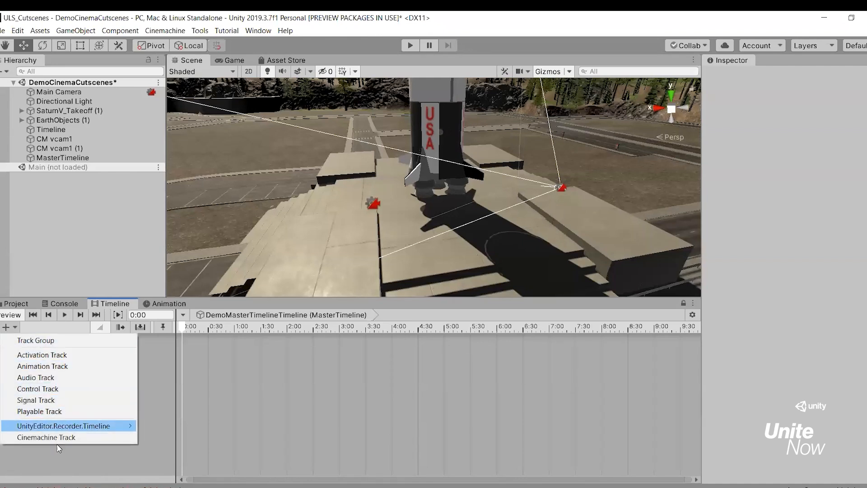
pyautogui.click(81, 437)
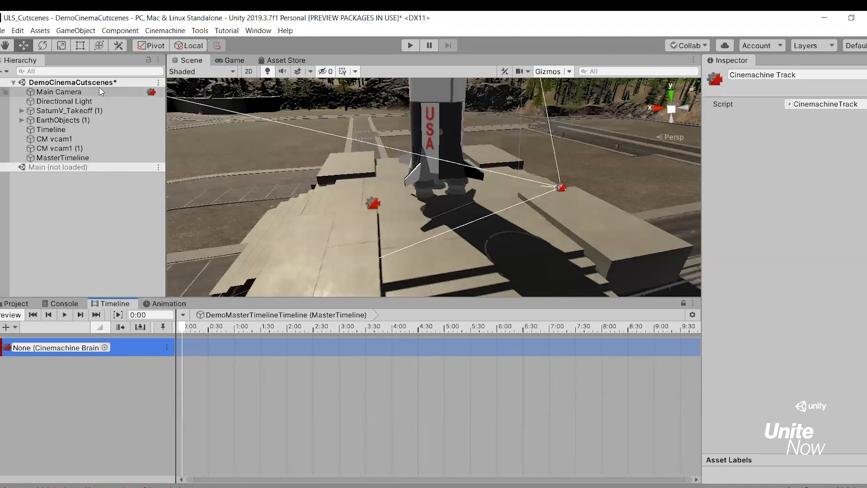
pyautogui.moveTo(99, 92); pyautogui.dragTo(54, 346)
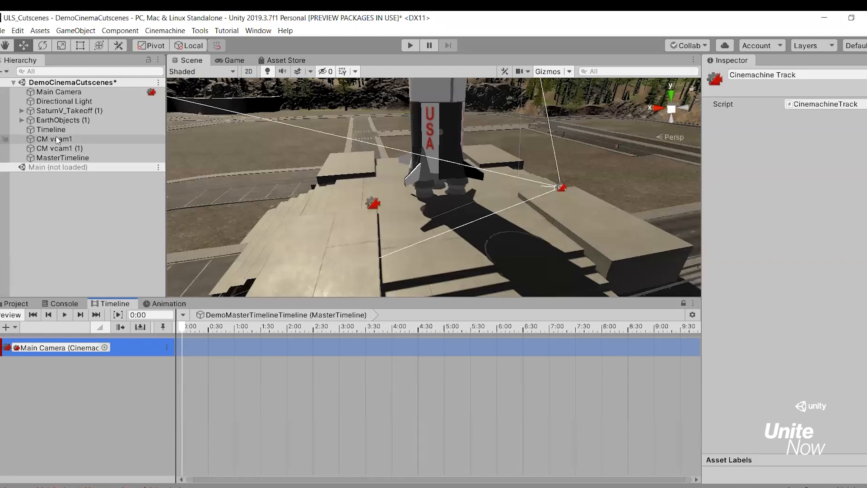
pyautogui.moveTo(60, 142); pyautogui.dragTo(221, 343)
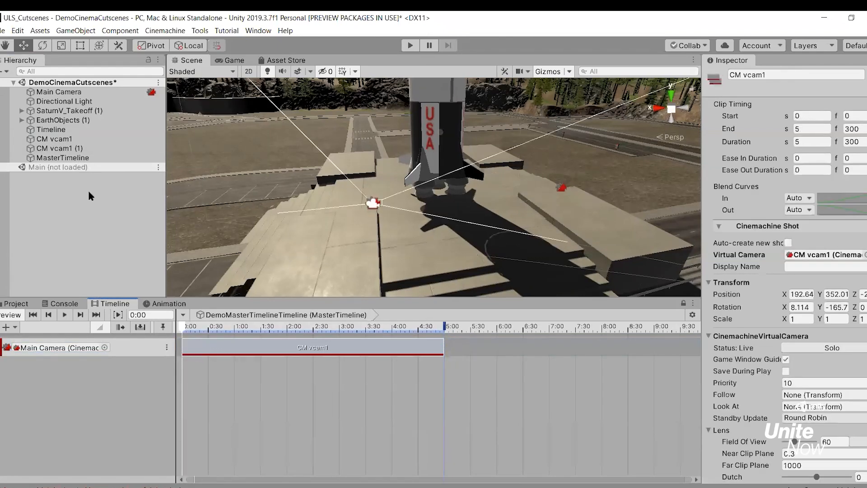
pyautogui.moveTo(59, 150); pyautogui.dragTo(447, 342)
# Shorten the CM vcam1 shot to about 2 seconds and move the CM vcam1 (1) shot to start right after it
pyautogui.click(361, 343)
pyautogui.moveTo(387, 346); pyautogui.dragTo(235, 346)
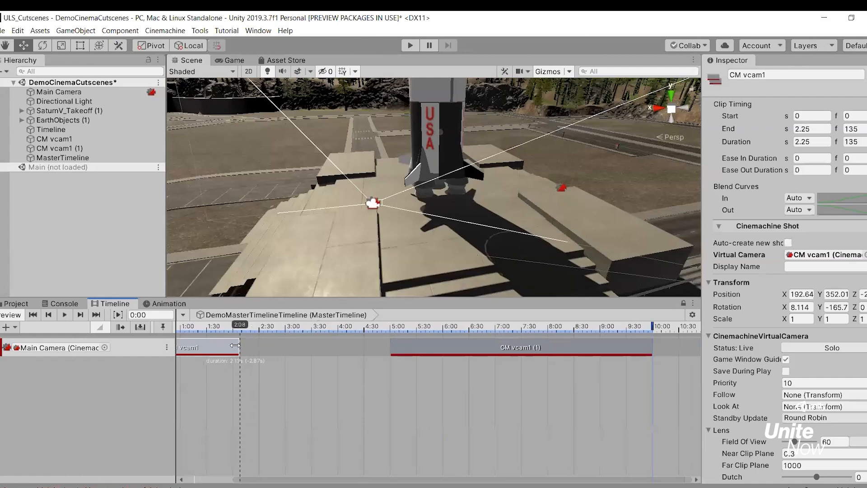
pyautogui.moveTo(429, 352); pyautogui.dragTo(273, 356)
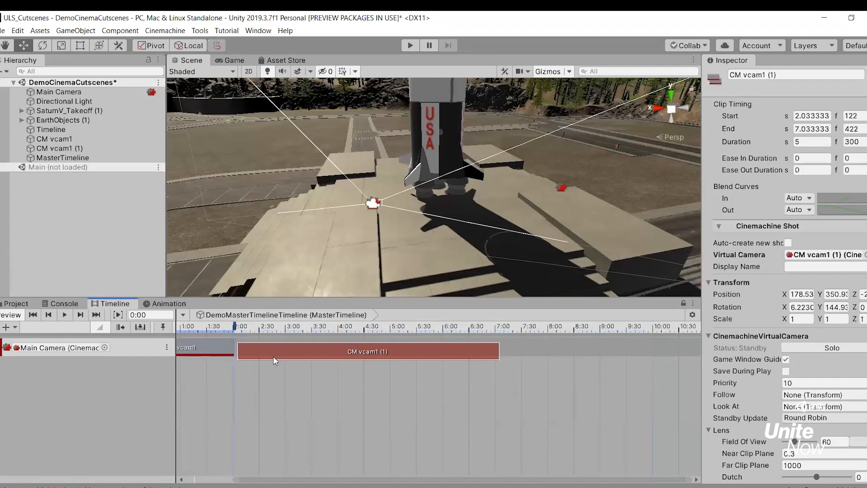
# Play the scene to preview the cut between the two virtual camera shots, and stop playback
pyautogui.click(409, 45)
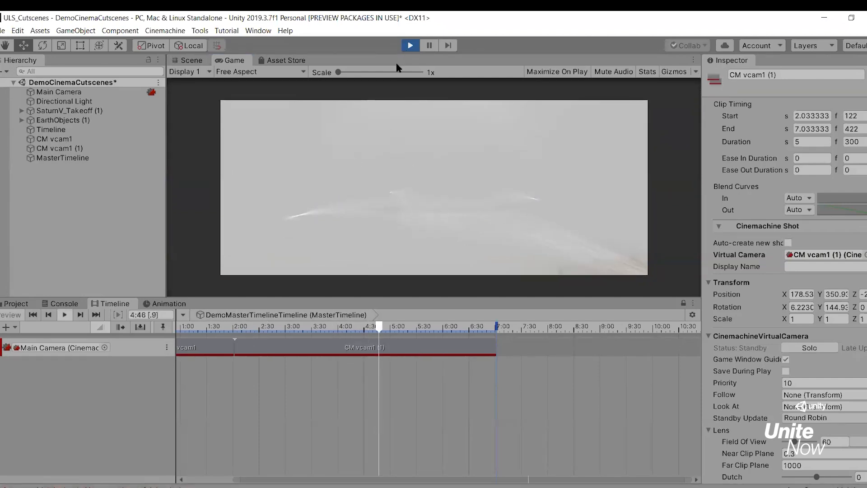
pyautogui.click(410, 45)
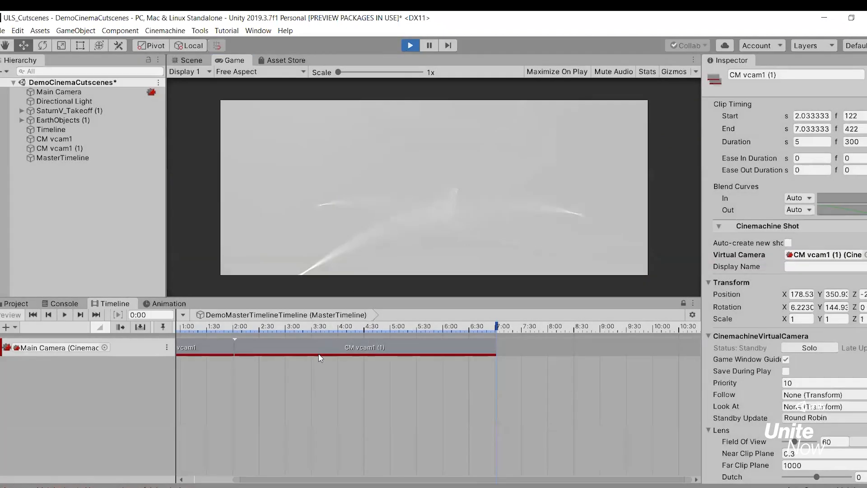
pyautogui.hotkey('ctrl', 'p')
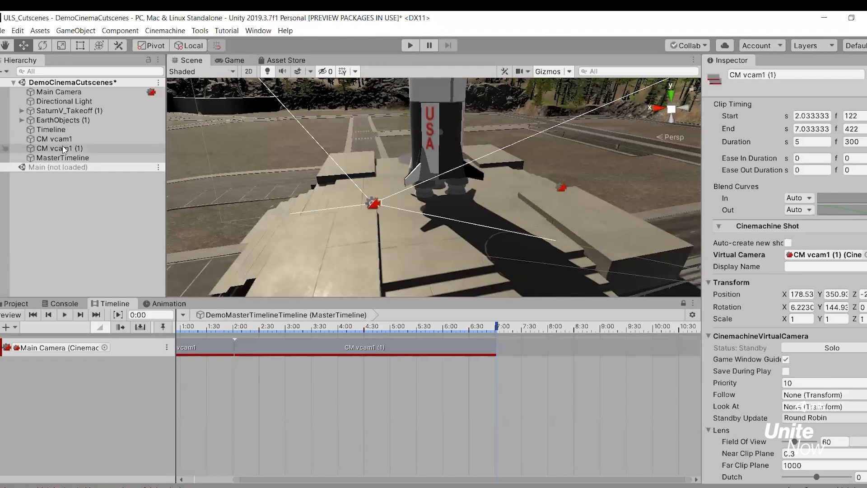
# Extend the CM vcam1 shot to 4 seconds and overlap it with the CM vcam1 (1) shot from about 0.12 to 4 seconds as a blend
pyautogui.moveTo(265, 344); pyautogui.dragTo(405, 344)
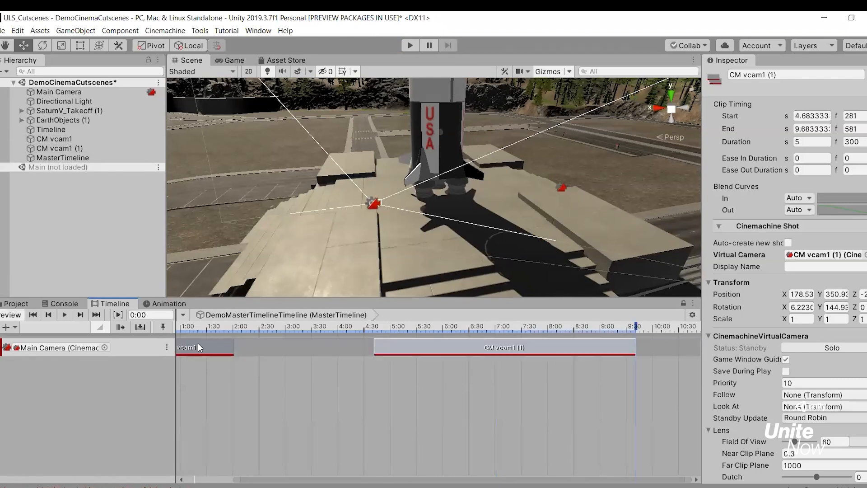
pyautogui.click(199, 344)
pyautogui.moveTo(232, 346); pyautogui.dragTo(336, 339)
pyautogui.moveTo(400, 348); pyautogui.dragTo(208, 350)
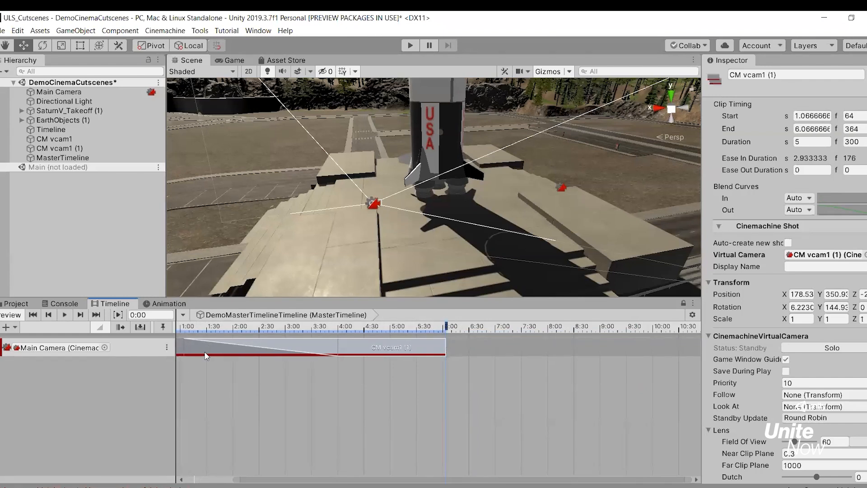
pyautogui.moveTo(261, 350); pyautogui.dragTo(231, 349)
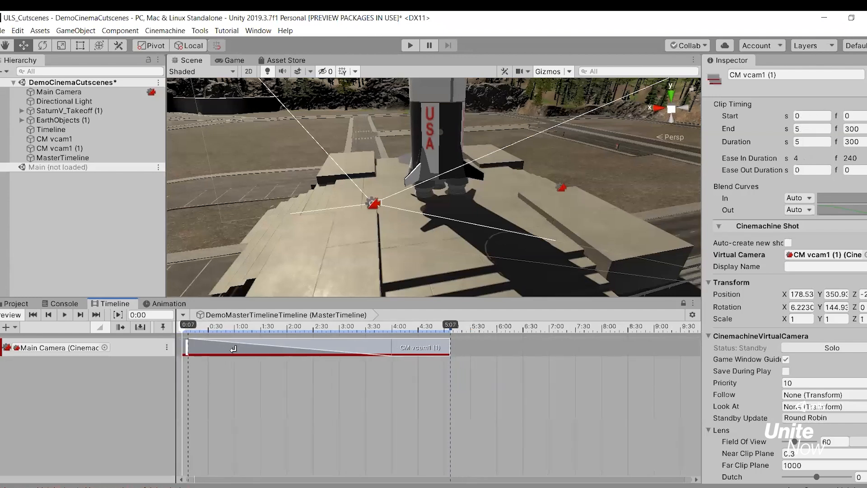
pyautogui.moveTo(450, 351); pyautogui.dragTo(391, 355)
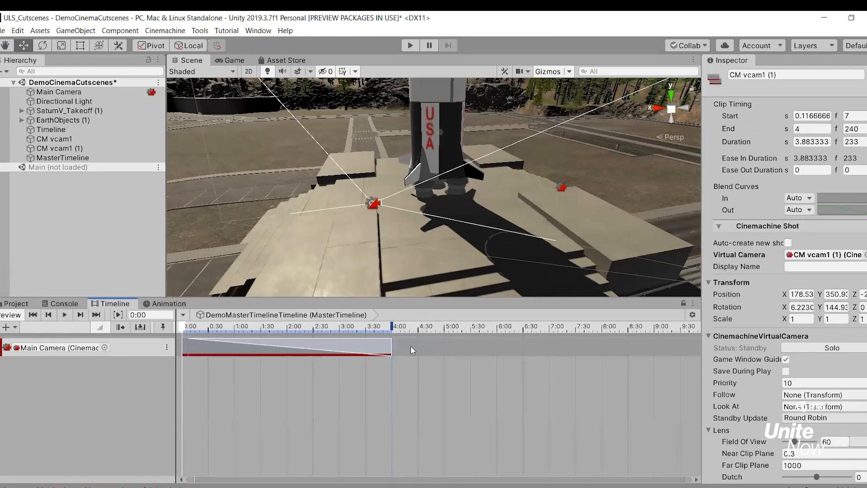
# Try scrubbing the timeline to preview the camera blend, and clear the Console messages
pyautogui.moveTo(366, 326); pyautogui.dragTo(113, 348)
pyautogui.moveTo(200, 329); pyautogui.dragTo(164, 326)
pyautogui.click(63, 303)
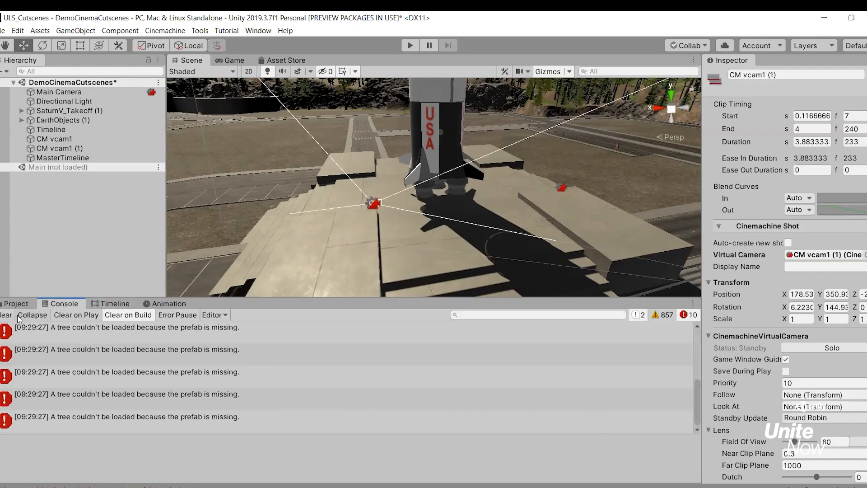
pyautogui.click(7, 319)
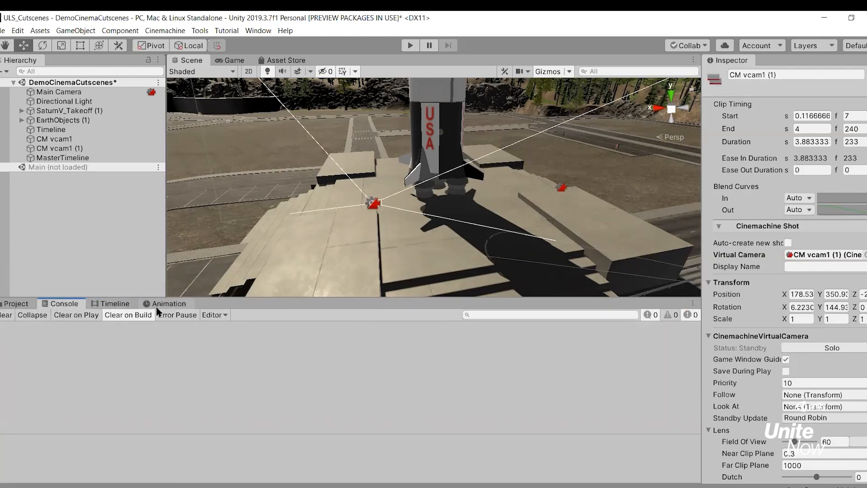
pyautogui.click(113, 305)
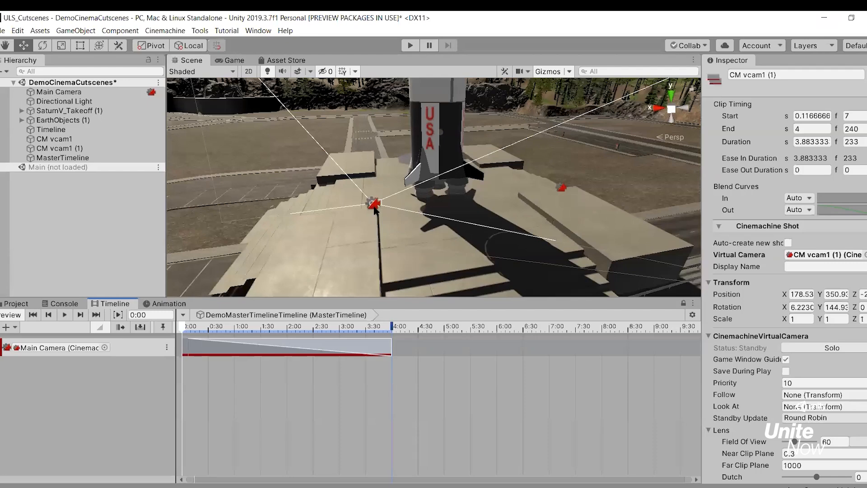
pyautogui.moveTo(209, 327); pyautogui.dragTo(183, 329)
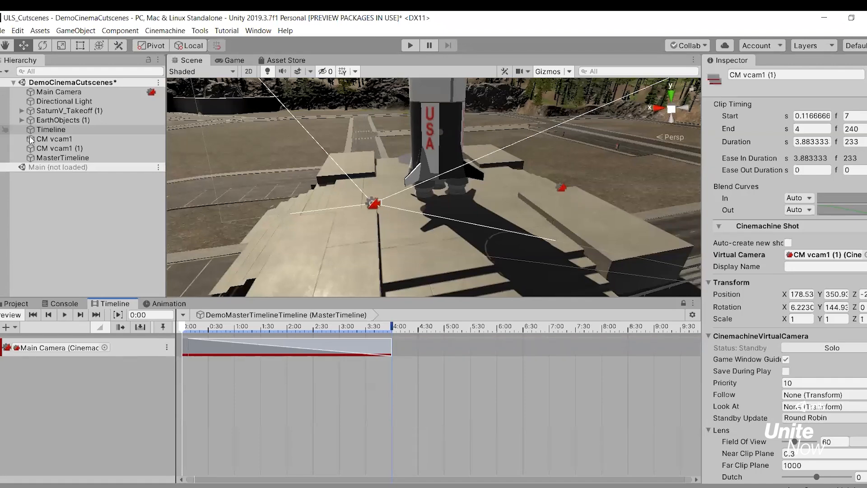
# Add a Control Track to the master timeline and place the Timeline object on it as a clip starting at 0.9 seconds
pyautogui.click(60, 158)
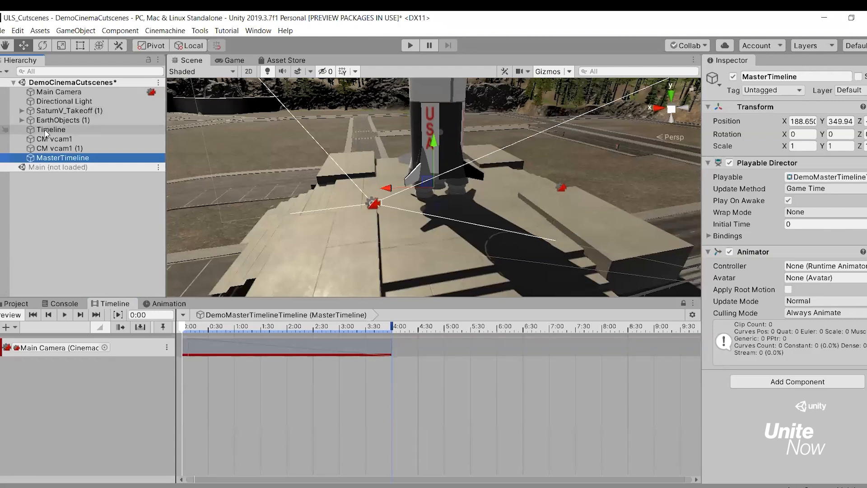
pyautogui.click(6, 326)
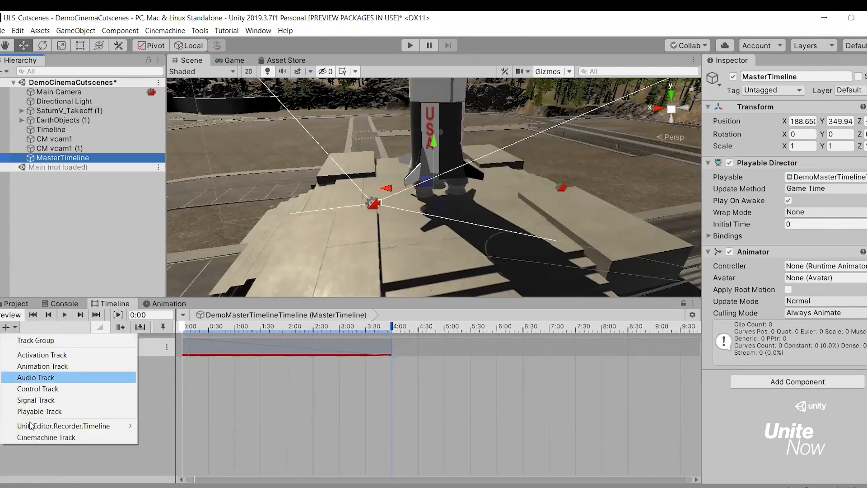
pyautogui.click(61, 388)
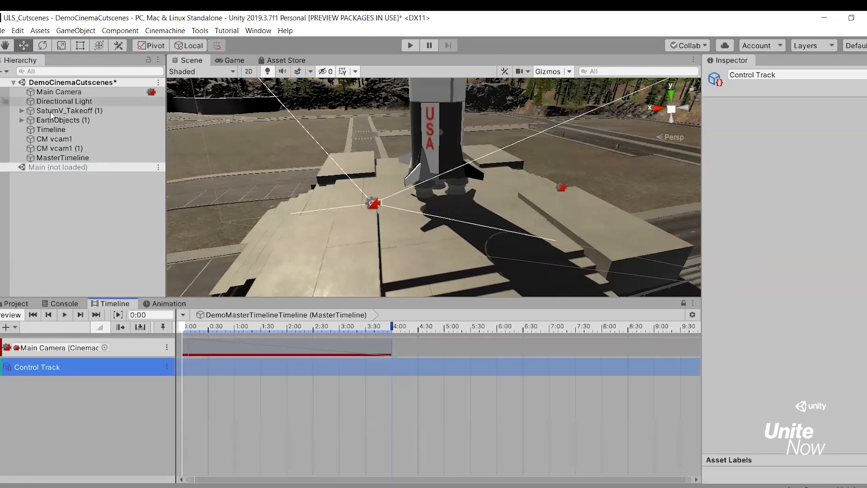
pyautogui.moveTo(49, 129); pyautogui.dragTo(195, 364)
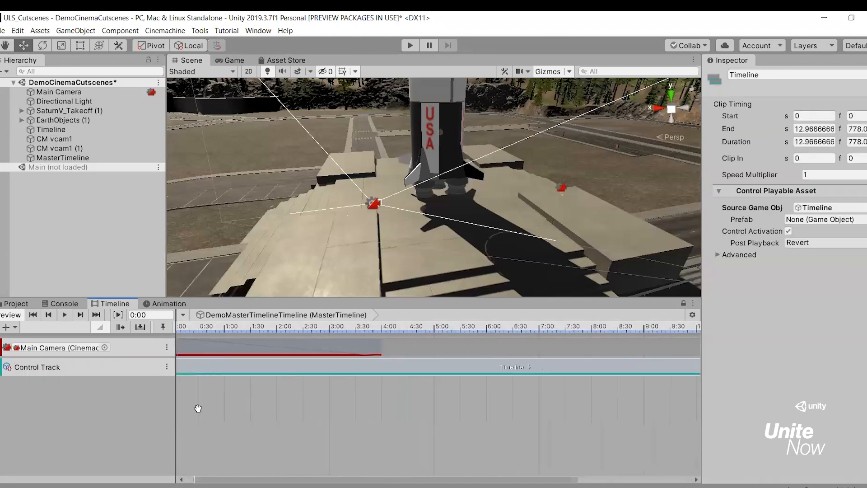
pyautogui.moveTo(197, 408); pyautogui.dragTo(317, 413, button='middle')
pyautogui.moveTo(207, 367); pyautogui.dragTo(254, 364)
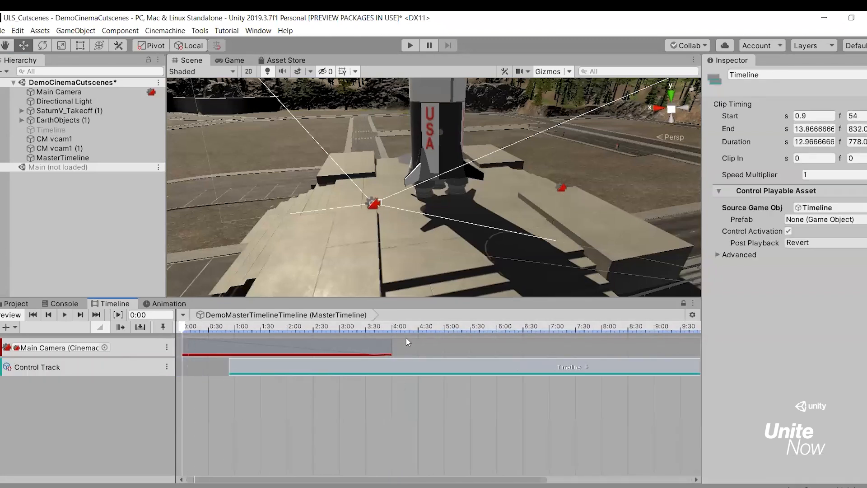
# Rename the Timeline object in the scene as TakeoffTimeline
pyautogui.click(53, 130)
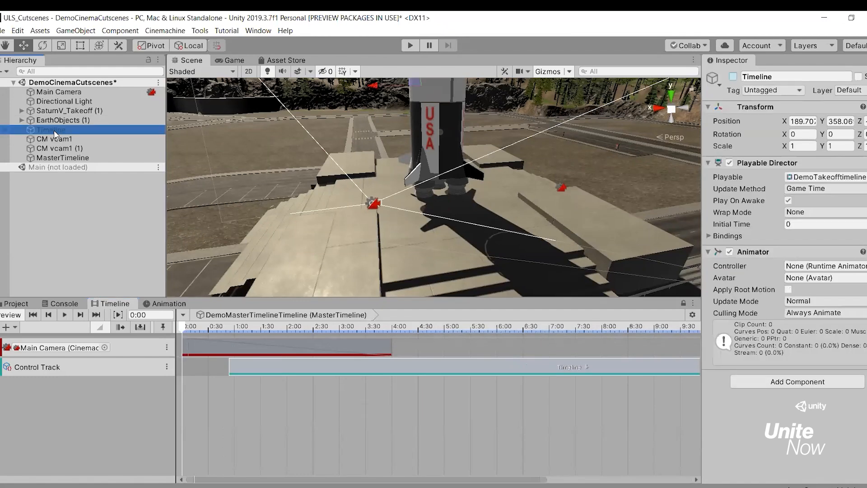
pyautogui.click(53, 130)
pyautogui.press('Left')
pyautogui.write('Takeo')
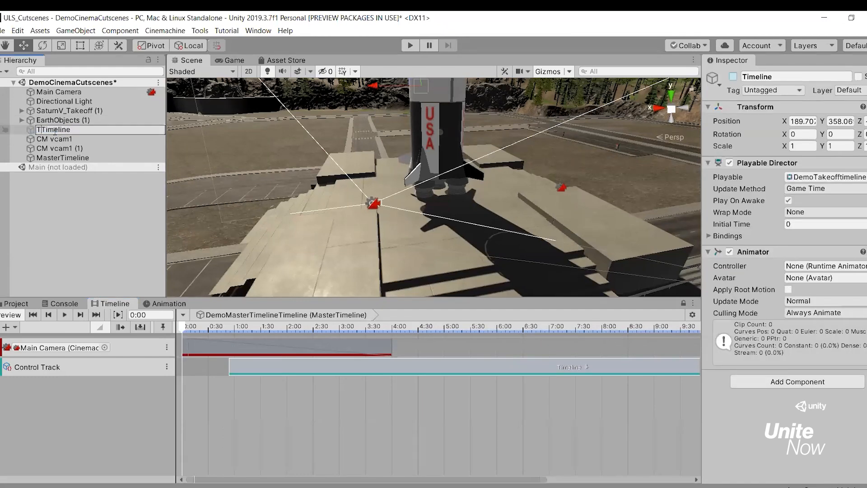
pyautogui.write('ff')
pyautogui.press('Return')
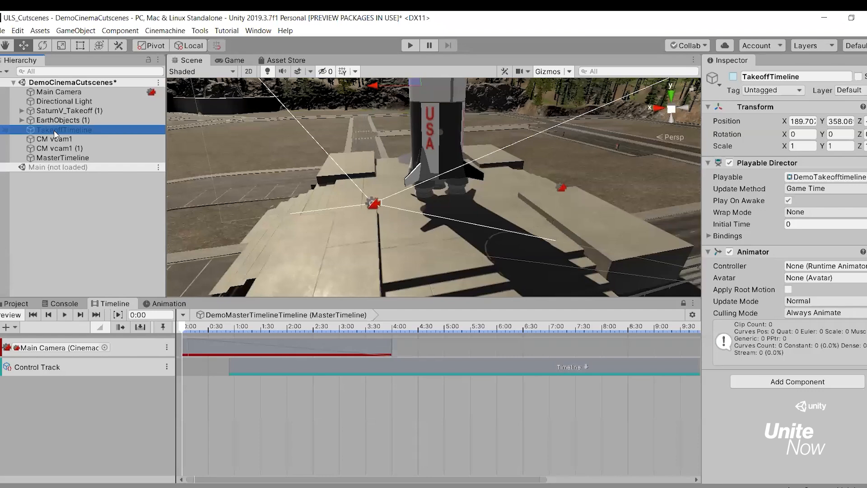
# Move the Timeline clip on the Control Track so it starts at 4 seconds, right where the camera shots end
pyautogui.moveTo(253, 364); pyautogui.dragTo(392, 364)
pyautogui.scroll(-6, 361, 375)
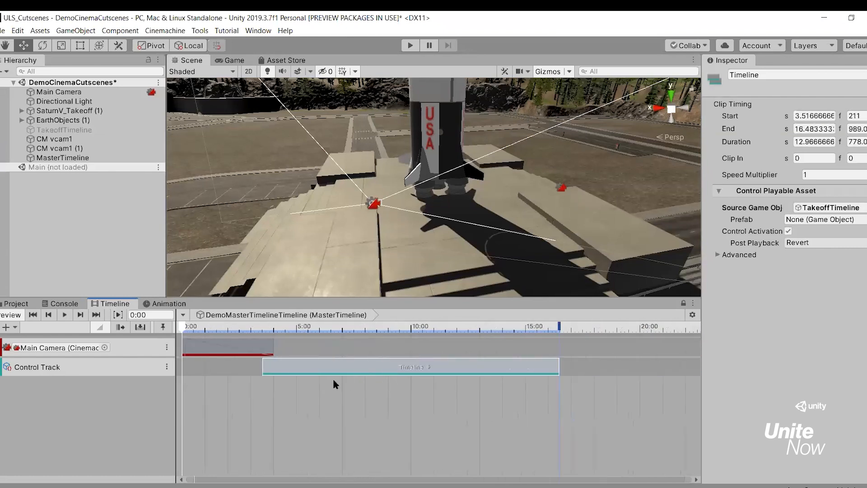
pyautogui.scroll(5, 229, 339)
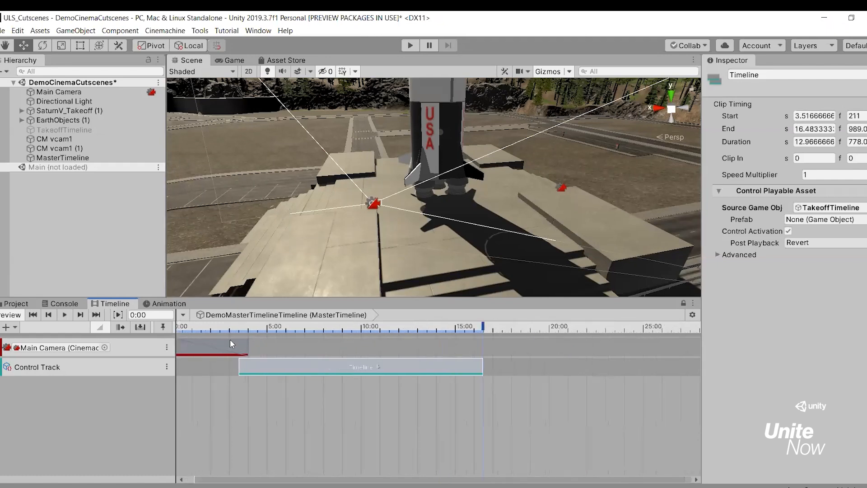
pyautogui.moveTo(268, 367); pyautogui.dragTo(285, 364)
pyautogui.scroll(-1, 396, 421)
pyautogui.moveTo(396, 422); pyautogui.dragTo(414, 420, button='middle')
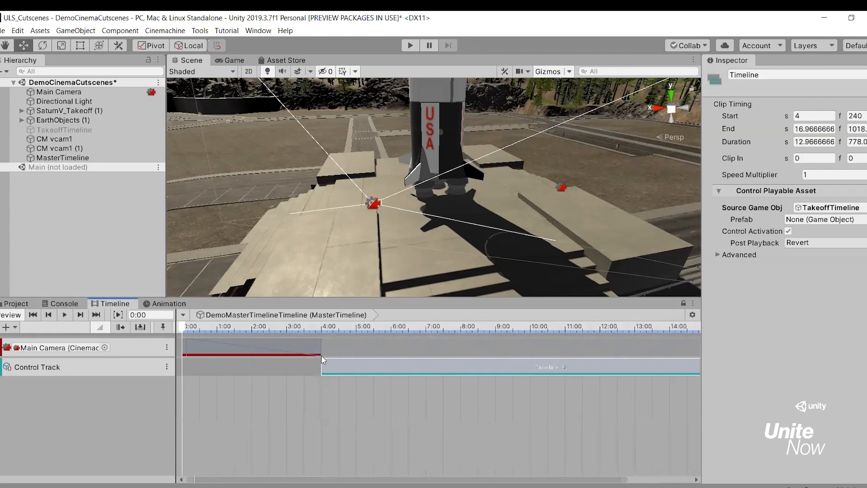
# Play the scene to preview the takeoff following the camera blend, and stop playback
pyautogui.moveTo(183, 329)
pyautogui.mouseDown()
pyautogui.moveTo(260, 328)
pyautogui.moveTo(183, 328)
pyautogui.mouseUp()
pyautogui.click(409, 45)
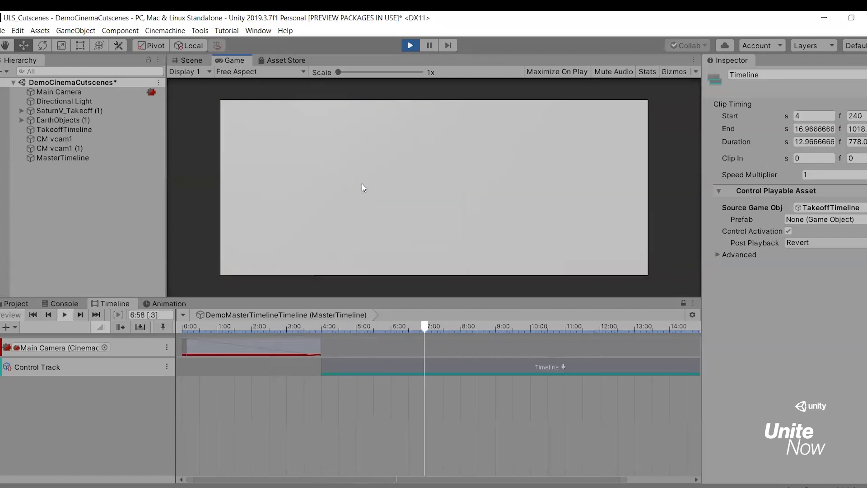
pyautogui.click(409, 45)
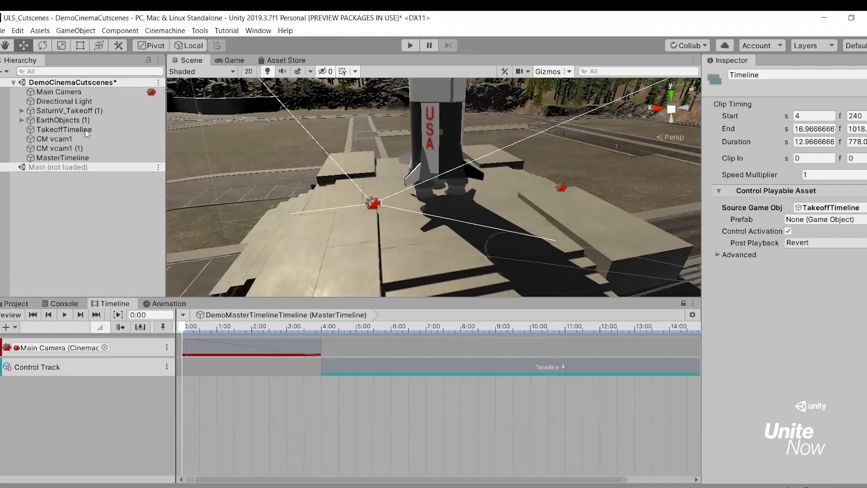
# Duplicate CM vcam1 (1), move the copy to the ground near the launch pad steps at about X 193.09, Y 351.63, and tilt it upward
pyautogui.click(62, 149)
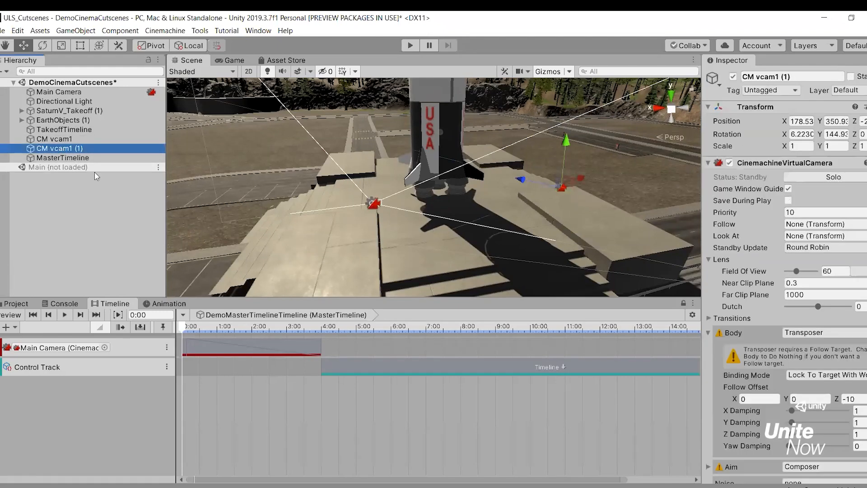
pyautogui.moveTo(379, 235); pyautogui.dragTo(382, 232, button='right')
pyautogui.press('s')
pyautogui.press('a')
pyautogui.press('s')
pyautogui.moveTo(501, 163); pyautogui.dragTo(456, 338)
pyautogui.moveTo(437, 284); pyautogui.dragTo(437, 209, button='right')
pyautogui.press('s')
pyautogui.press('e')
pyautogui.moveTo(437, 210); pyautogui.dragTo(408, 226)
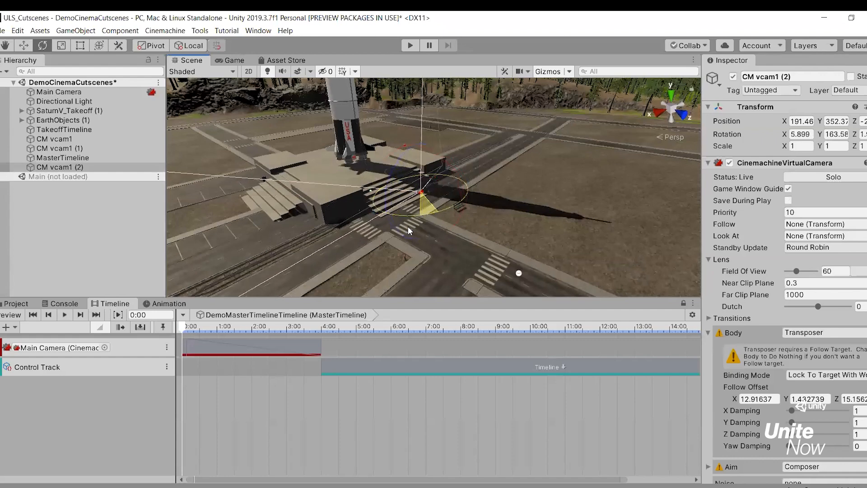
pyautogui.moveTo(447, 183); pyautogui.dragTo(440, 230)
pyautogui.press('w')
# Add CM vcam1 (2) to the Main Camera Cinemachine track as a 5-second shot starting at 4 seconds
pyautogui.moveTo(48, 167); pyautogui.dragTo(349, 346)
pyautogui.moveTo(405, 352); pyautogui.dragTo(384, 344)
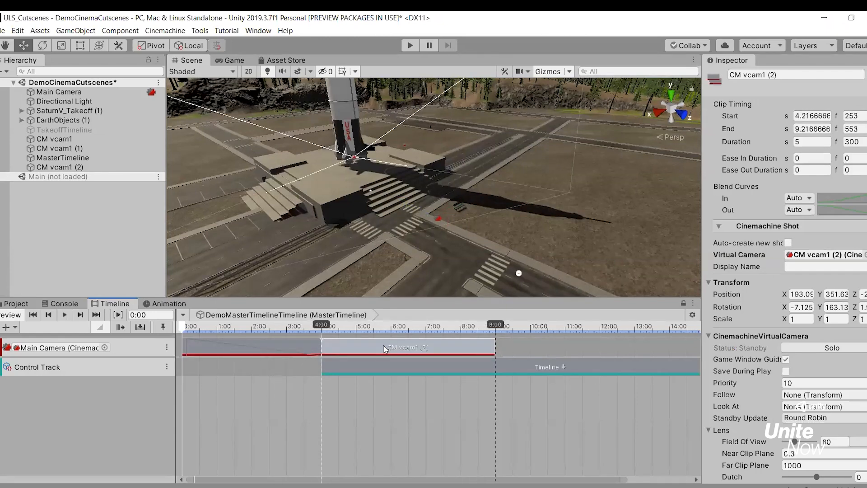
# Duplicate CM vcam1 and place the copy above the rocket at about X 190.94, Y 410.18, angled downward about 43.5 degrees
pyautogui.click(59, 148)
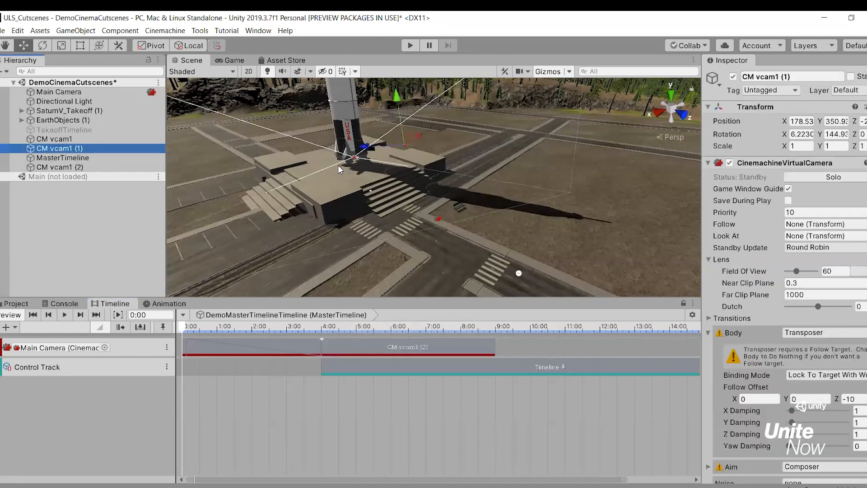
pyautogui.click(67, 139)
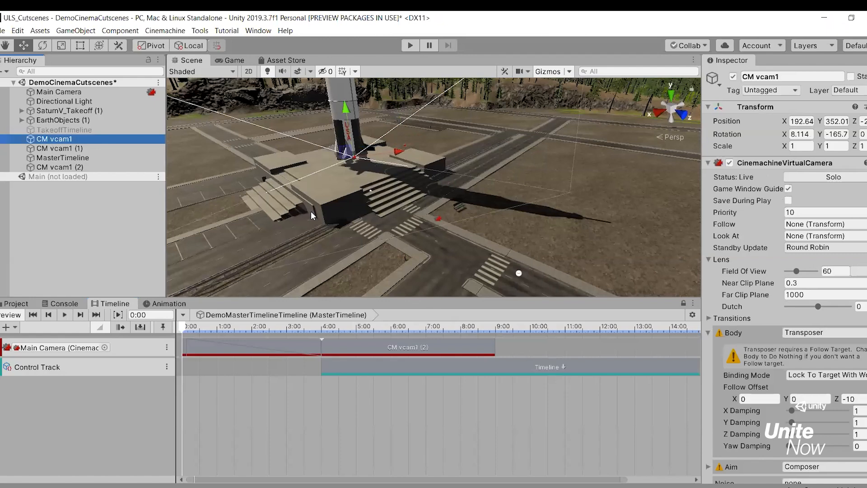
pyautogui.hotkey('ctrl', 'd')
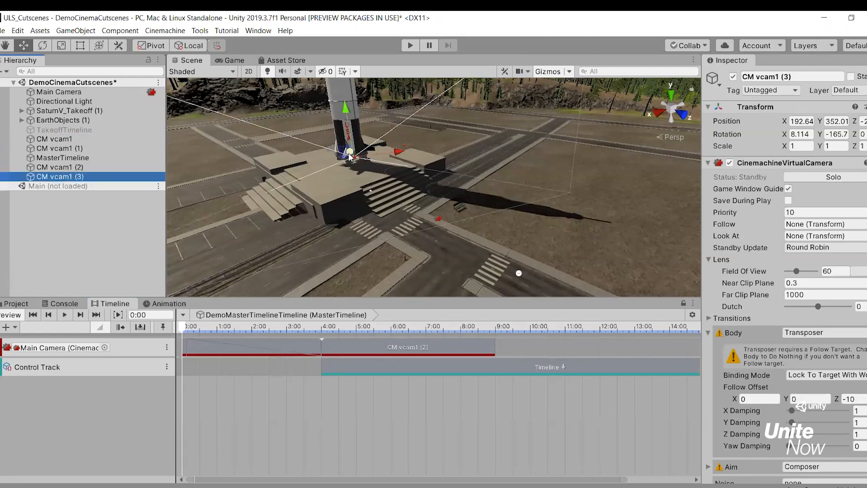
pyautogui.moveTo(350, 155); pyautogui.dragTo(377, 146)
pyautogui.moveTo(373, 106); pyautogui.dragTo(371, 19, button='right')
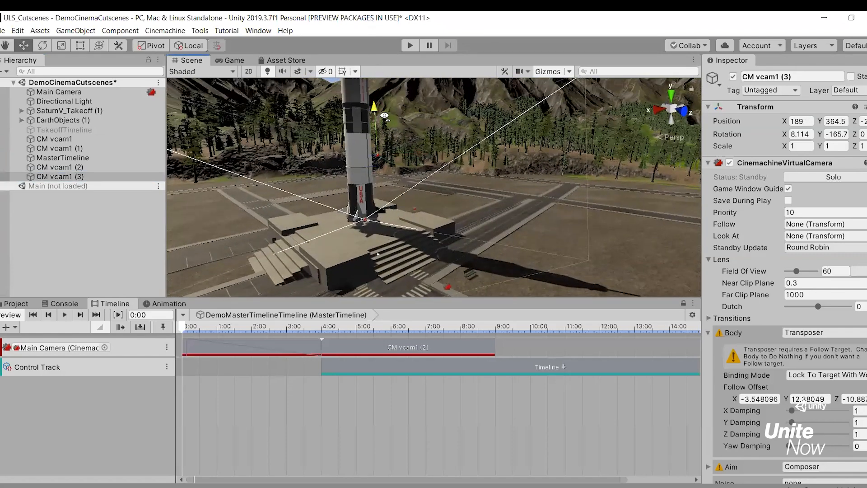
pyautogui.moveTo(386, 130); pyautogui.dragTo(377, 81, button='right')
pyautogui.moveTo(380, 120); pyautogui.dragTo(391, 40)
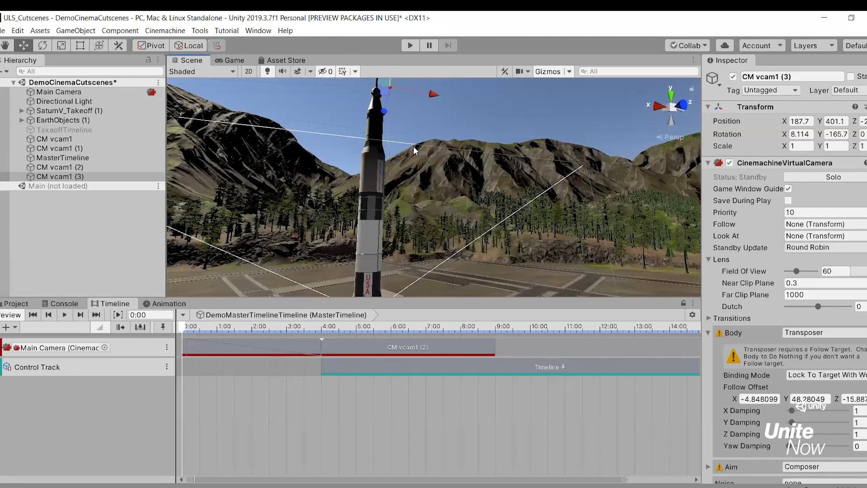
pyautogui.moveTo(403, 123); pyautogui.dragTo(390, 86, button='right')
pyautogui.moveTo(409, 151); pyautogui.dragTo(423, 117)
pyautogui.moveTo(430, 196); pyautogui.dragTo(355, 369, button='right')
pyautogui.click(104, 177)
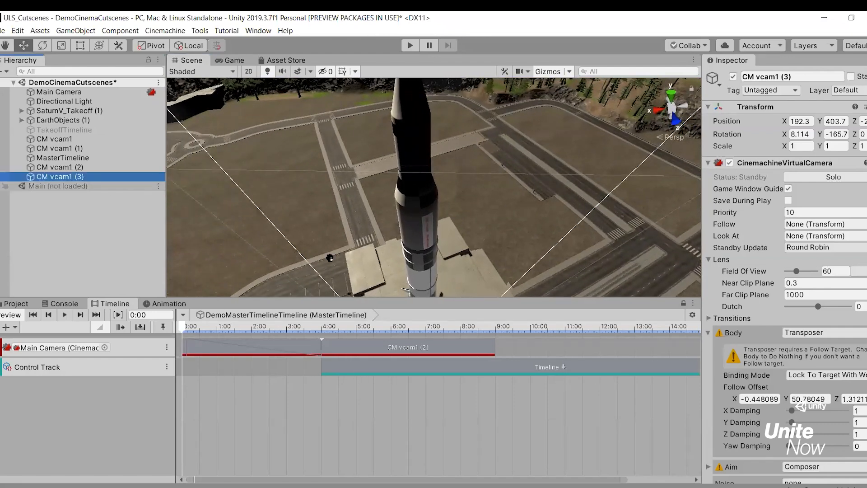
pyautogui.moveTo(341, 277); pyautogui.dragTo(396, 112, button='right')
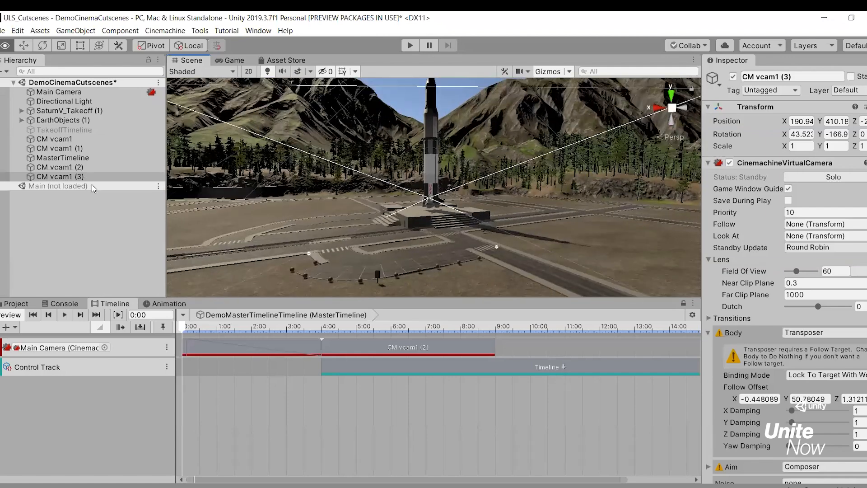
# Reorder CM vcam1 (2) below CM vcam1 (3) in the object list and align it with a wide view of the whole rocket
pyautogui.click(83, 170)
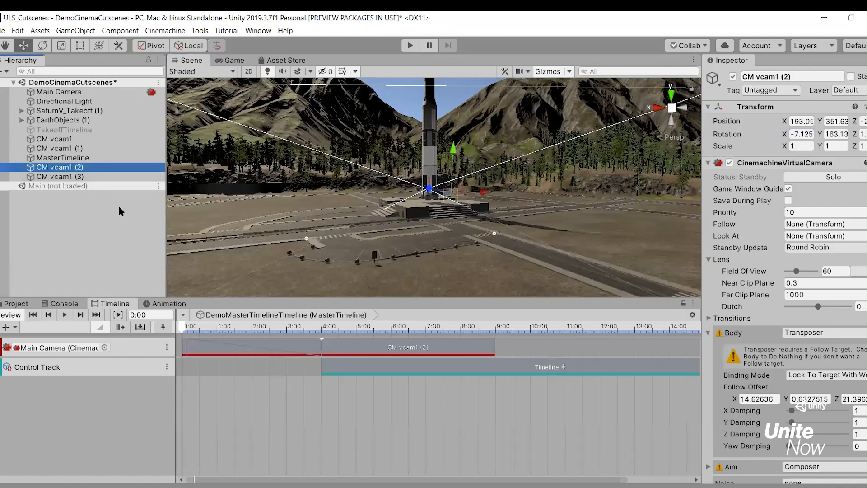
pyautogui.click(59, 176)
pyautogui.moveTo(440, 204); pyautogui.dragTo(445, 202, button='right')
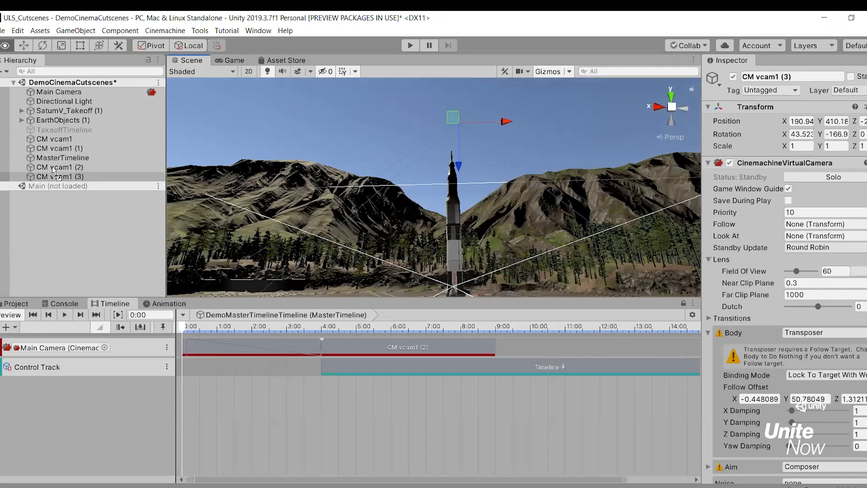
pyautogui.moveTo(53, 169); pyautogui.dragTo(54, 176)
pyautogui.moveTo(364, 293); pyautogui.dragTo(362, 234, button='right')
pyautogui.hotkey('ctrl', 'shift', 'f')
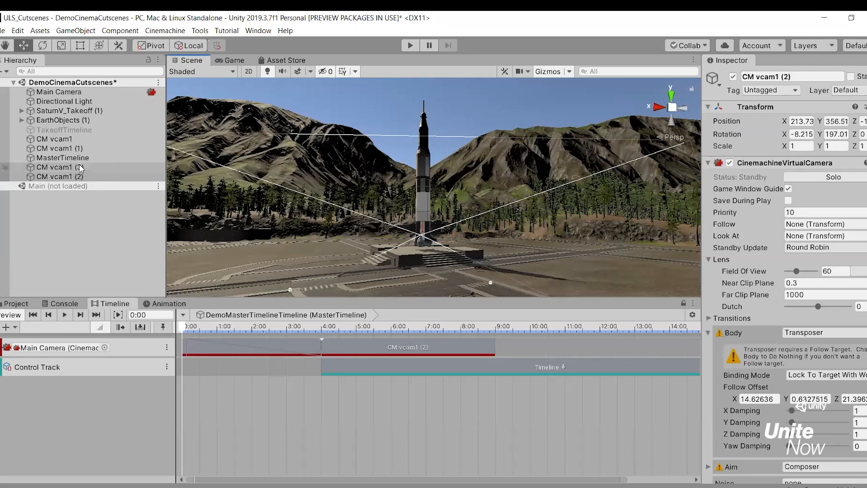
# Insert a CM vcam1 (3) shot at 4 seconds and overlap the CM vcam1 (2) shot from about 4.18 seconds as a blend
pyautogui.moveTo(391, 345); pyautogui.dragTo(505, 338)
pyautogui.moveTo(78, 167); pyautogui.dragTo(323, 343)
pyautogui.moveTo(537, 350); pyautogui.dragTo(430, 356)
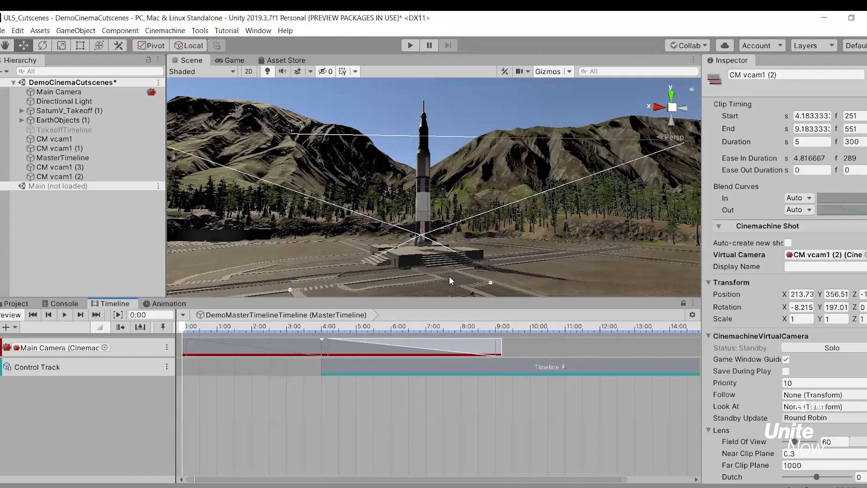
# Set SaturnV_Takeoff (1) as the Look At target of CM vcam1 (2)
pyautogui.click(78, 176)
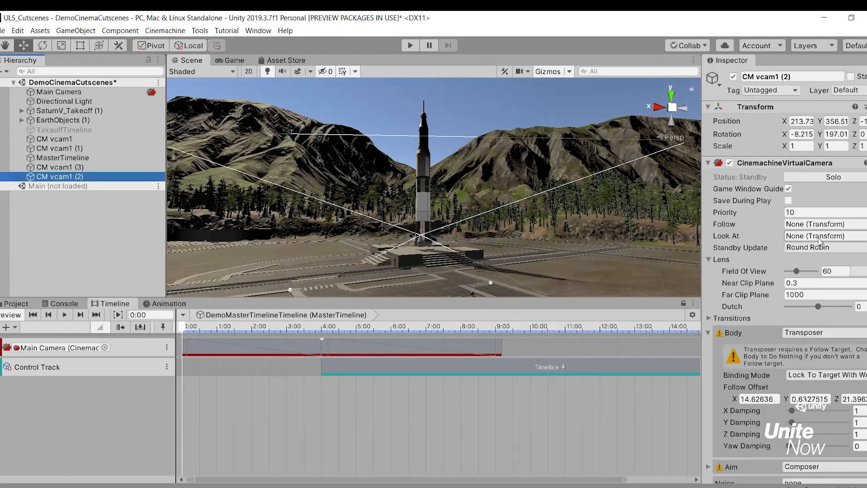
pyautogui.moveTo(745, 223)
pyautogui.moveTo(71, 111); pyautogui.dragTo(811, 238)
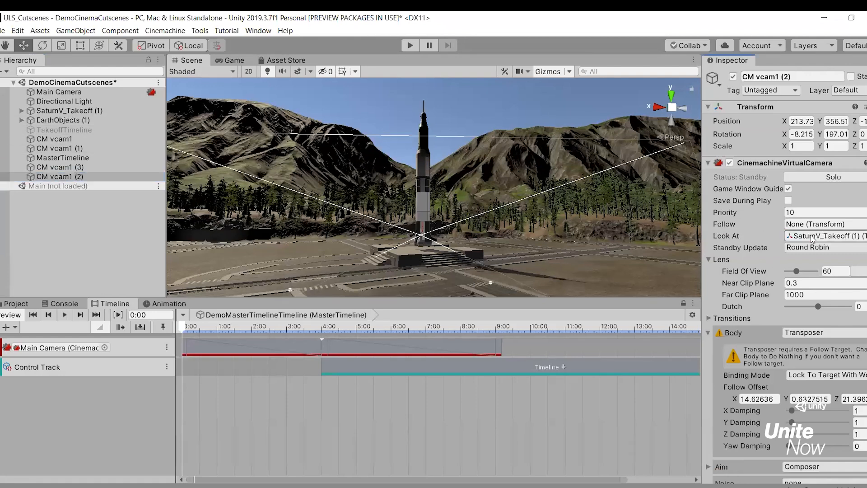
# Play the scene to preview the new camera shots during the takeoff, and stop playback
pyautogui.moveTo(492, 228); pyautogui.dragTo(493, 218, button='right')
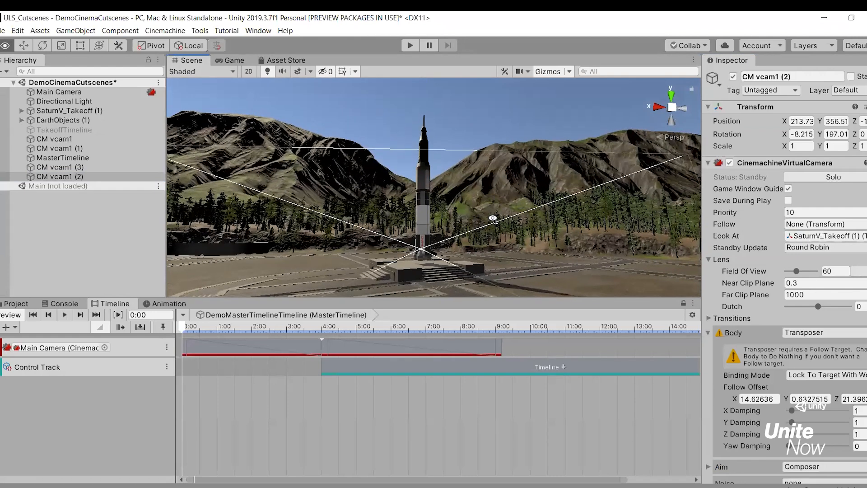
pyautogui.press('s')
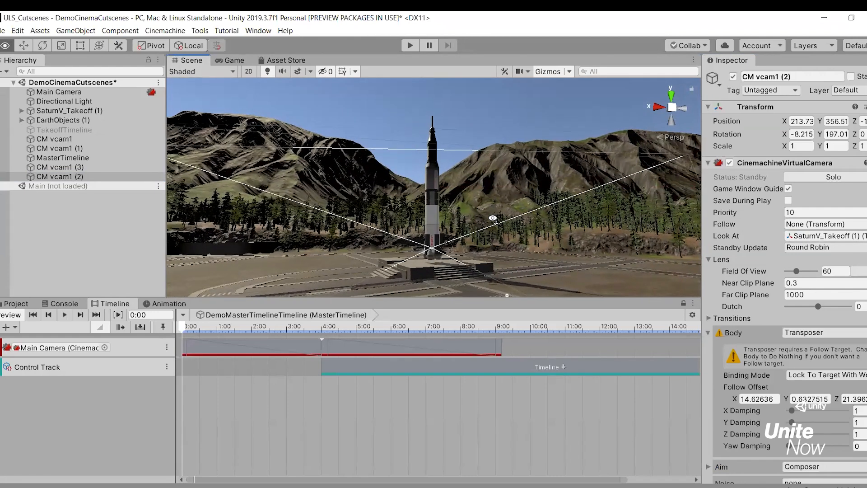
pyautogui.press('a')
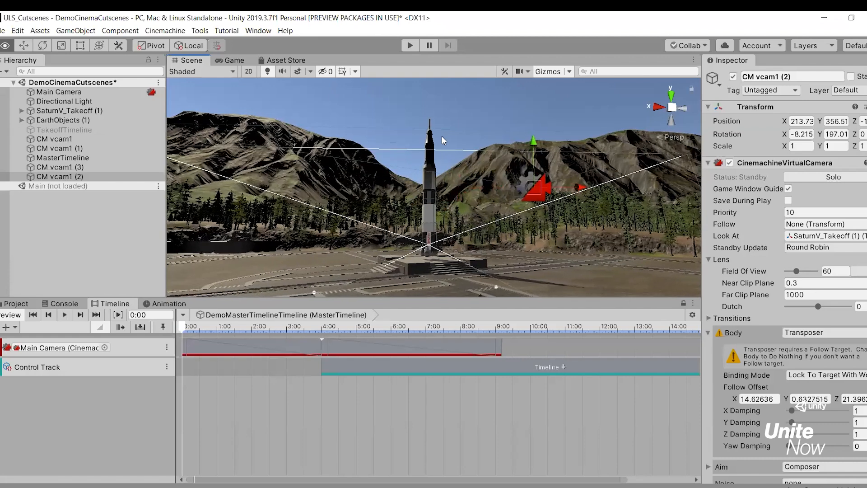
pyautogui.click(409, 46)
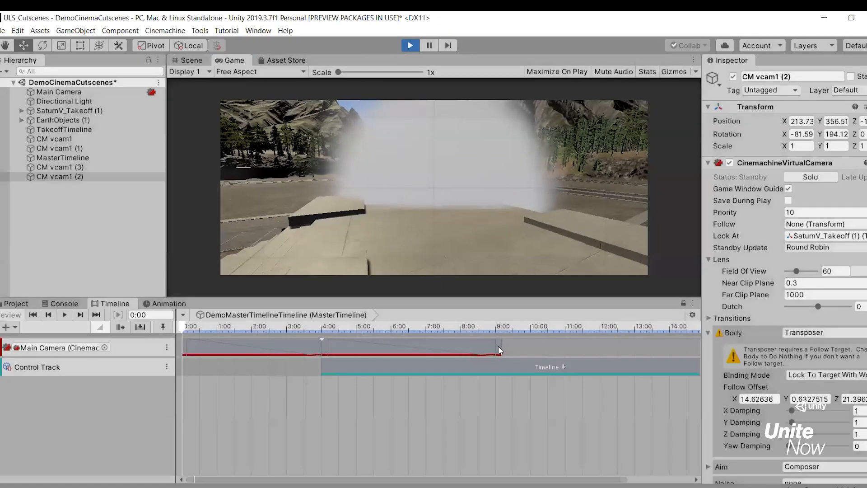
pyautogui.click(498, 347)
pyautogui.click(43, 180)
# Extend the CM vcam1 (2) shot to about 16.97 seconds, matching the end of the takeoff clip
pyautogui.moveTo(500, 347); pyautogui.dragTo(664, 352)
pyautogui.moveTo(630, 397); pyautogui.dragTo(407, 397, button='middle')
pyautogui.scroll(1, 407, 397)
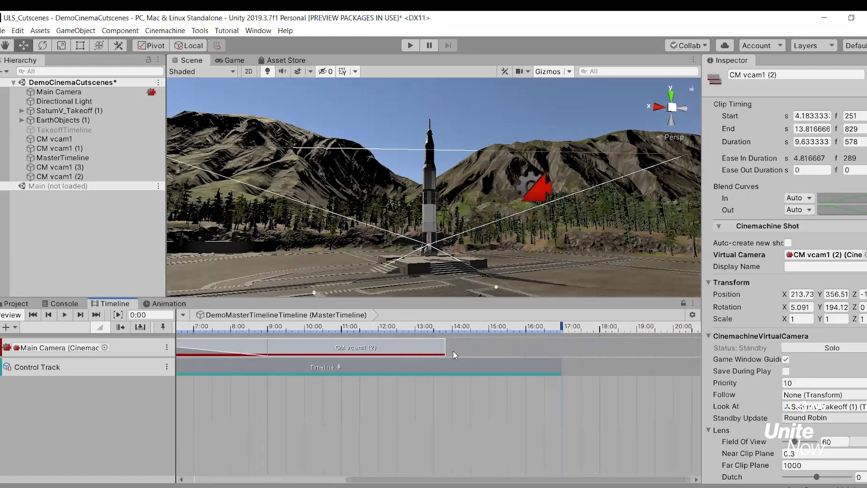
pyautogui.moveTo(503, 340); pyautogui.dragTo(561, 343)
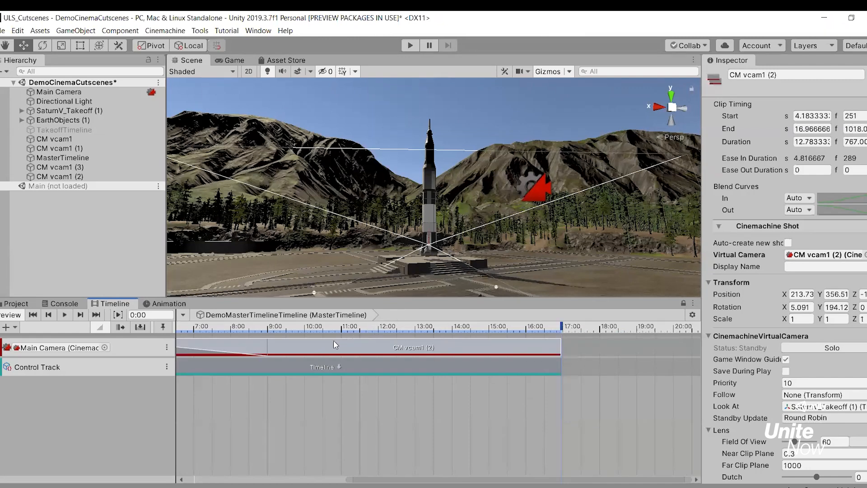
# Scrub through the master timeline to preview the camera shots, and return the playhead to 0:00
pyautogui.click(293, 326)
pyautogui.moveTo(257, 323); pyautogui.dragTo(106, 324)
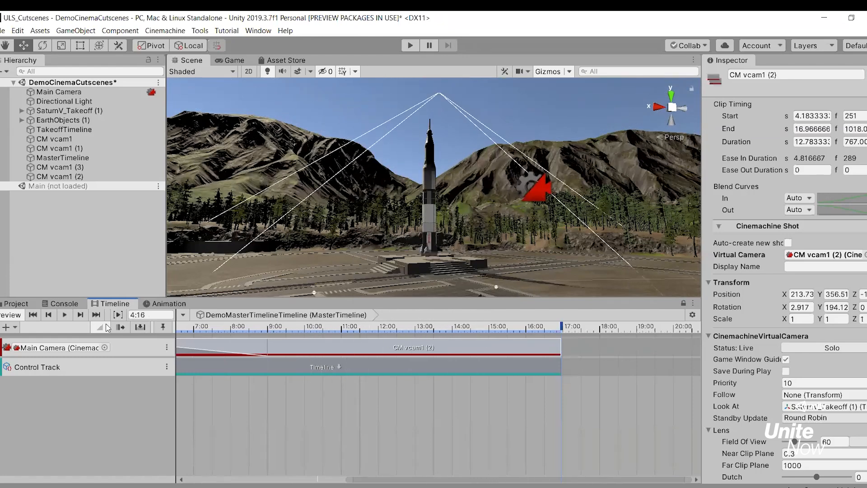
pyautogui.scroll(-5, 246, 437)
pyautogui.moveTo(253, 408); pyautogui.dragTo(519, 418, button='middle')
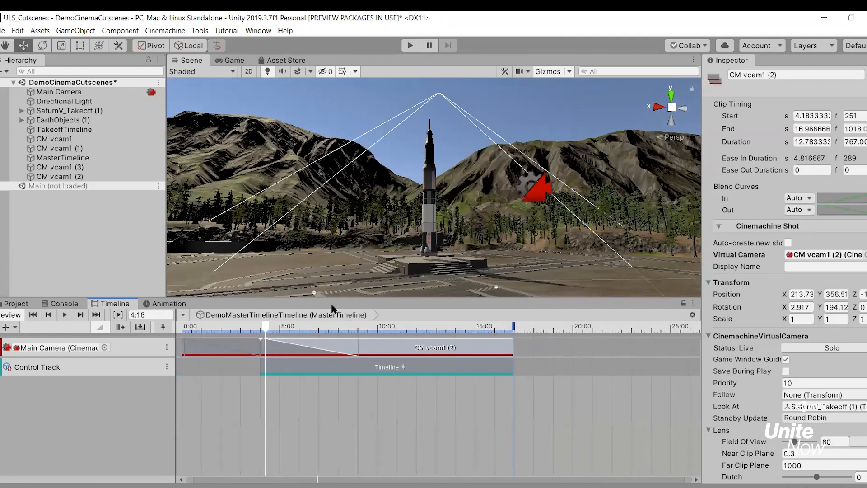
pyautogui.moveTo(267, 326); pyautogui.dragTo(182, 320)
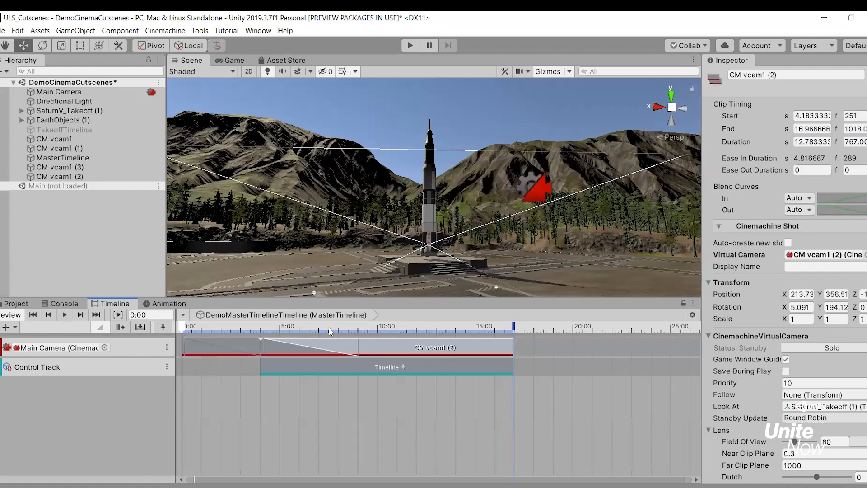
pyautogui.moveTo(460, 264)
pyautogui.keyDown('alt'); pyautogui.mouseDown()
pyautogui.moveTo(455, 243)
pyautogui.moveTo(455, 273)
pyautogui.mouseUp(); pyautogui.keyUp('alt')
pyautogui.scroll(5, 455, 273)
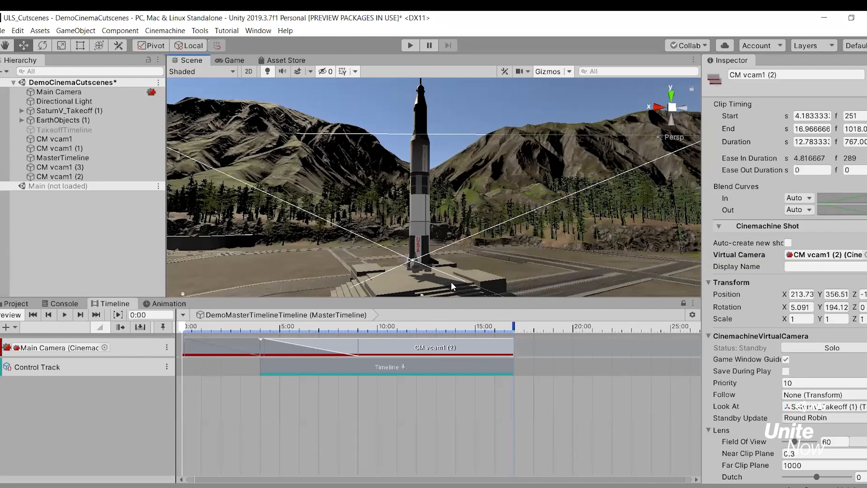
pyautogui.keyDown('alt'); pyautogui.moveTo(426, 262); pyautogui.dragTo(428, 264); pyautogui.keyUp('alt')
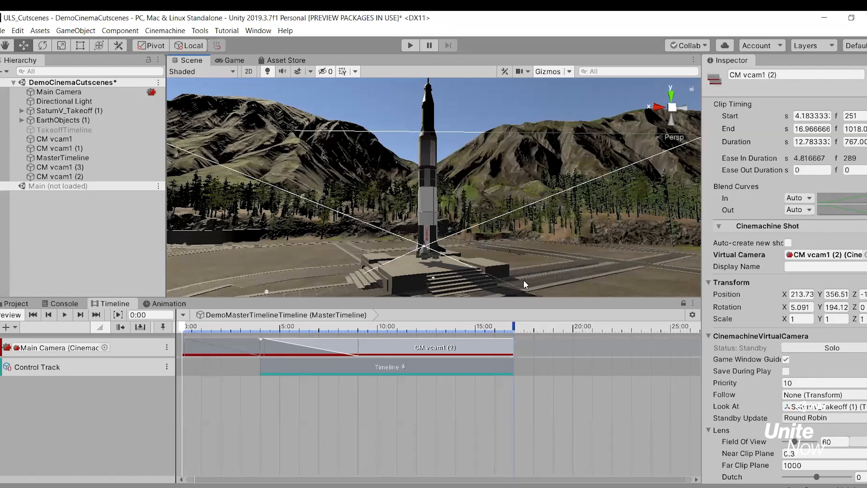
pyautogui.moveTo(502, 225); pyautogui.dragTo(535, 420, button='right')
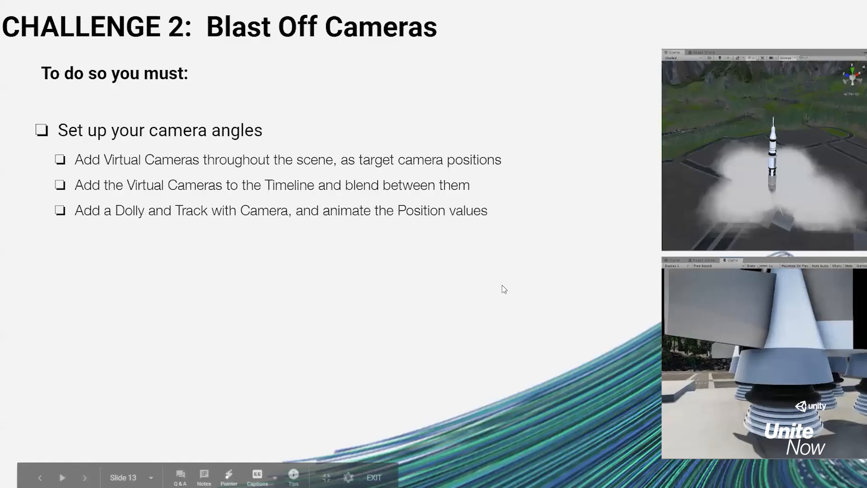
pyautogui.press('Right')
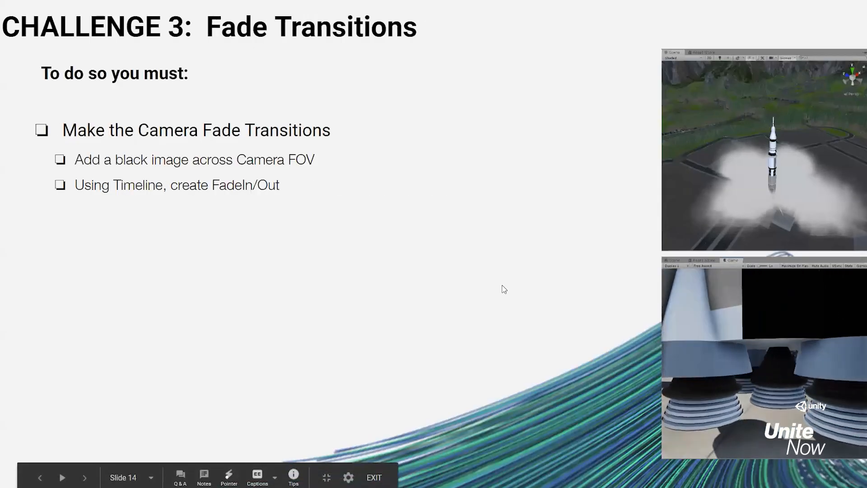
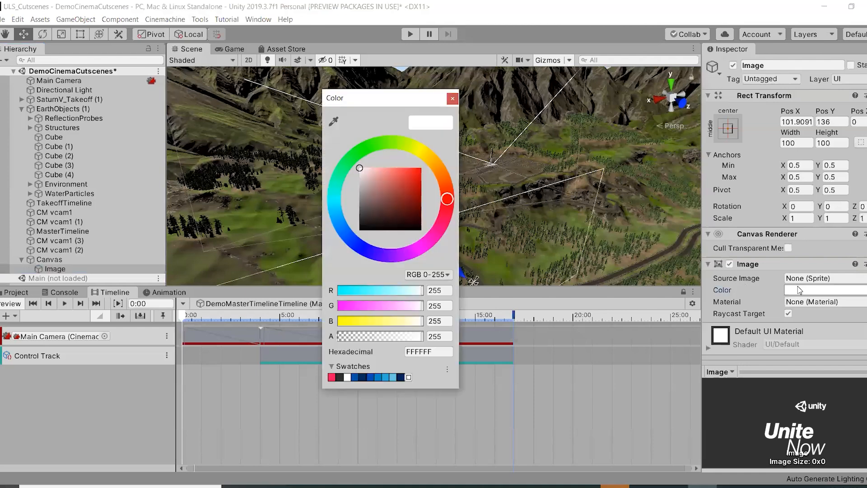
# Set the Image's color to black, stretch it across the full canvas with pivot and position, and check it in the Game view
pyautogui.moveTo(375, 205); pyautogui.dragTo(323, 270)
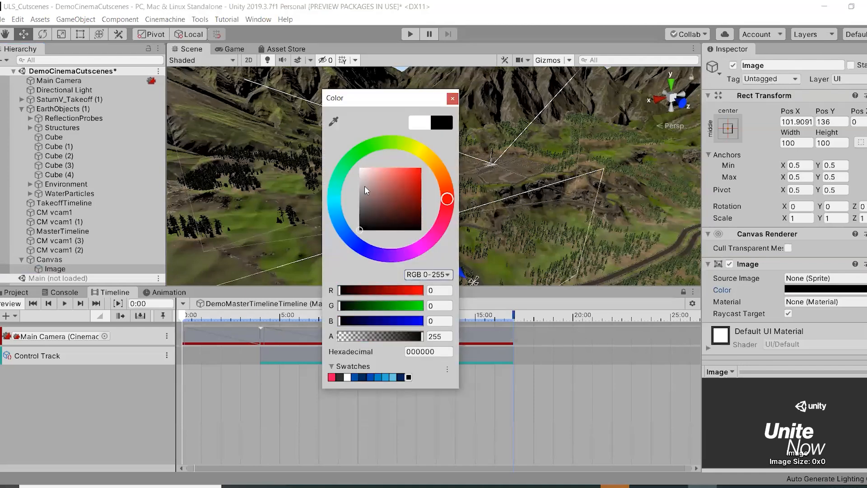
pyautogui.click(452, 98)
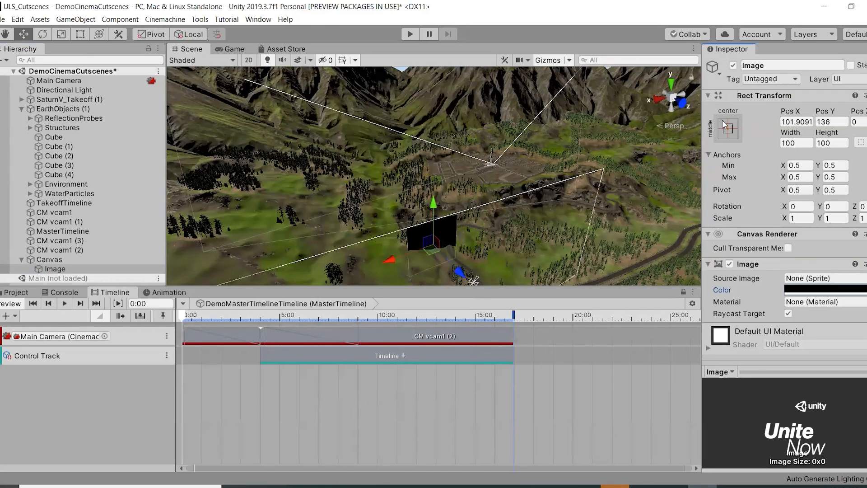
pyautogui.click(727, 127)
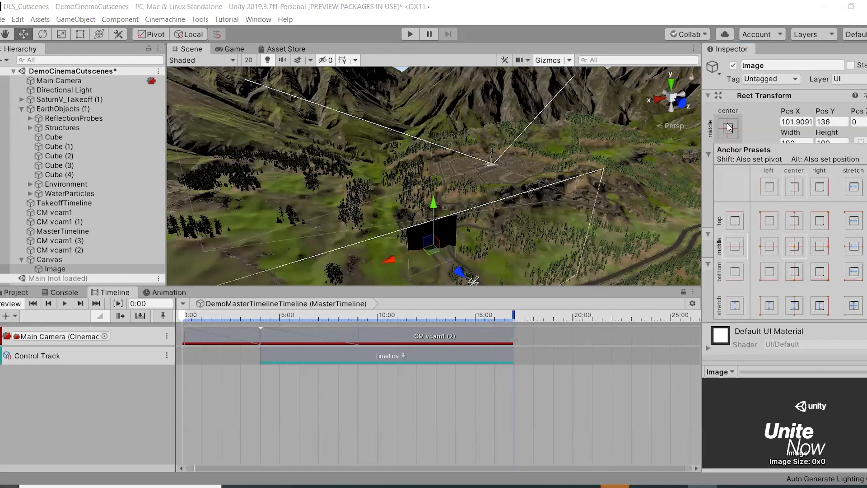
pyautogui.press('shift')
pyautogui.keyDown('alt'); pyautogui.keyDown('shift'); pyautogui.click(853, 305); pyautogui.keyUp('shift'); pyautogui.keyUp('alt')
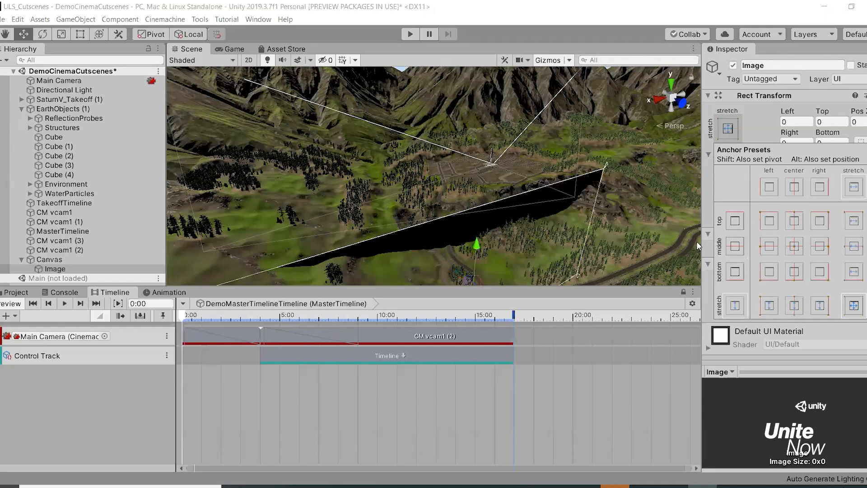
pyautogui.click(230, 49)
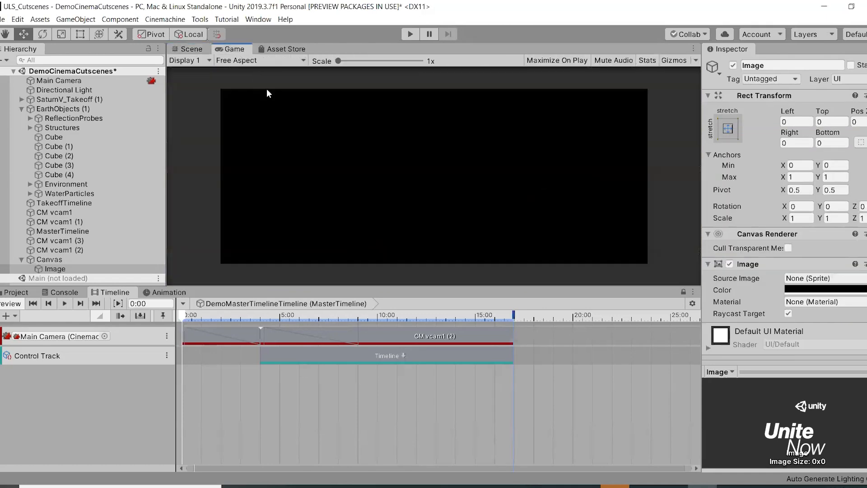
# Undo the Image's stretch anchoring and black color, and redo both to compare the result
pyautogui.hotkey('ctrl', 'z')
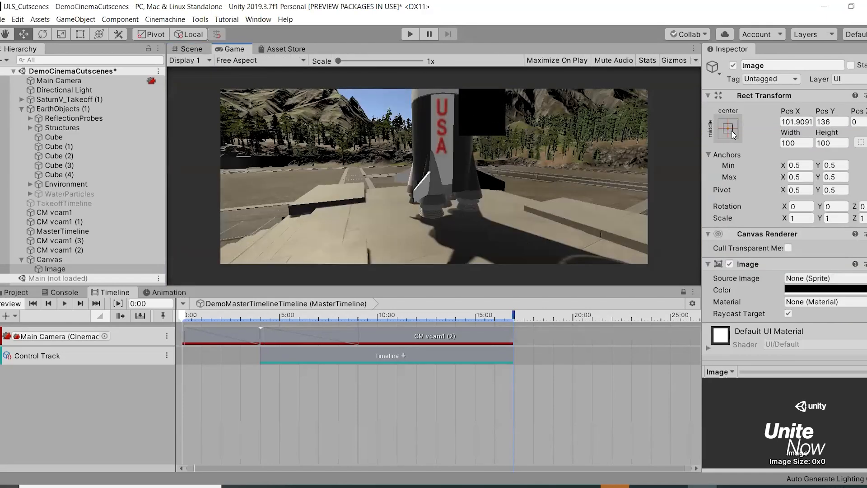
pyautogui.hotkey('ctrl', 'z')
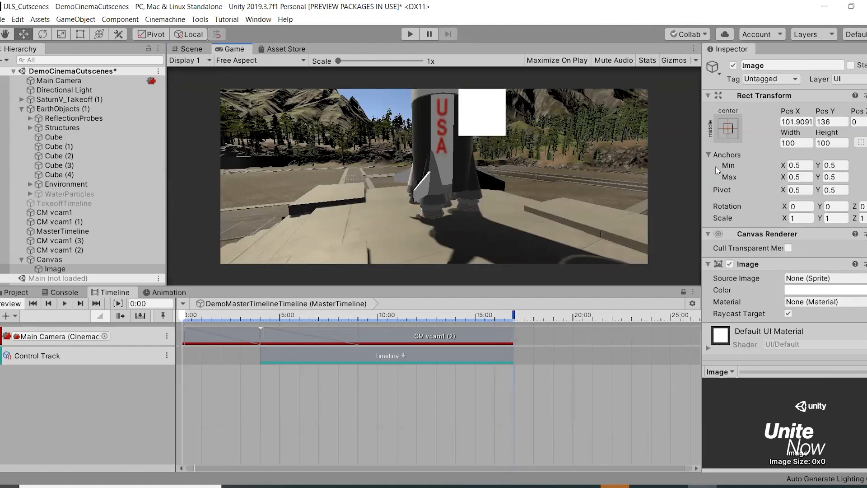
pyautogui.hotkey('ctrl', 'y')
pyautogui.hotkey('ctrl', 'y')
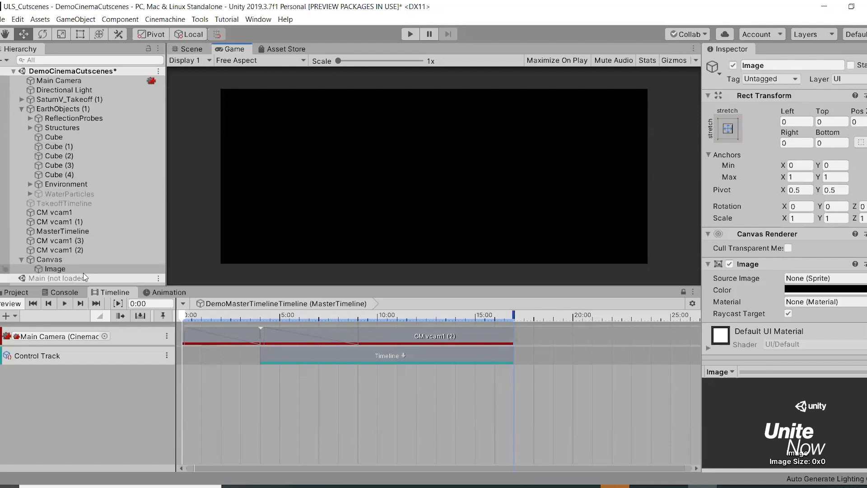
# Add an animation track for Image to the master timeline, with an Animator on the object, and start recording
pyautogui.moveTo(62, 269); pyautogui.dragTo(60, 387)
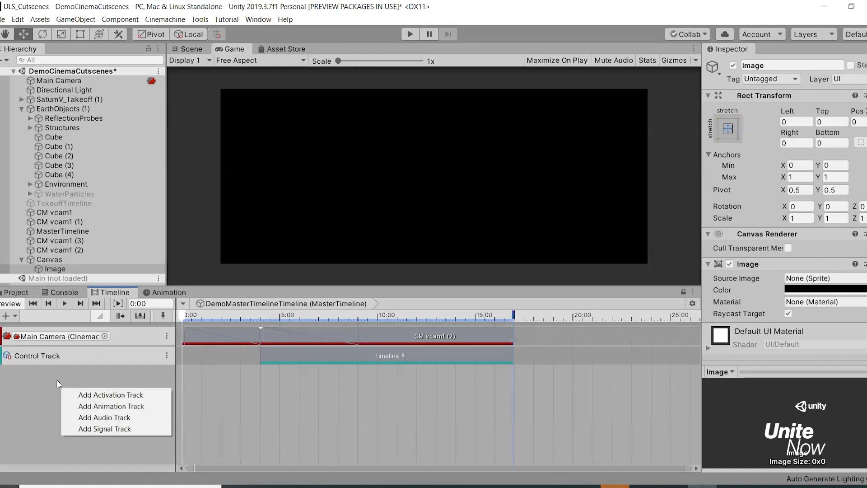
pyautogui.click(87, 407)
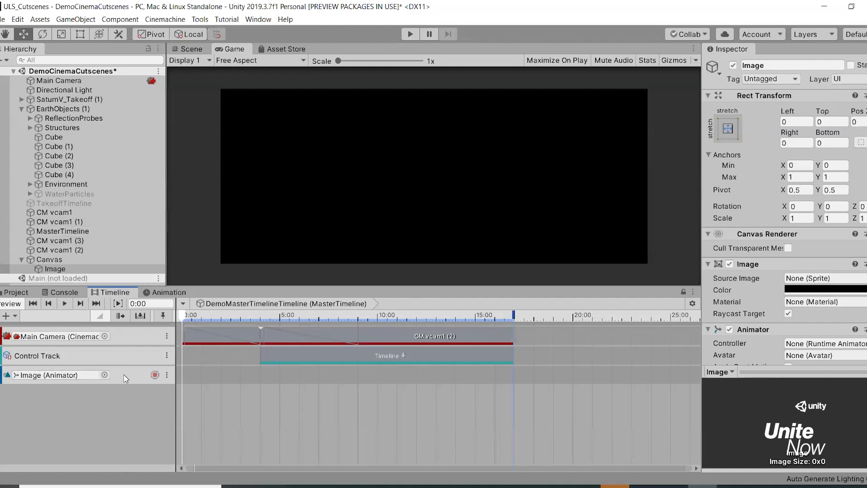
pyautogui.click(155, 374)
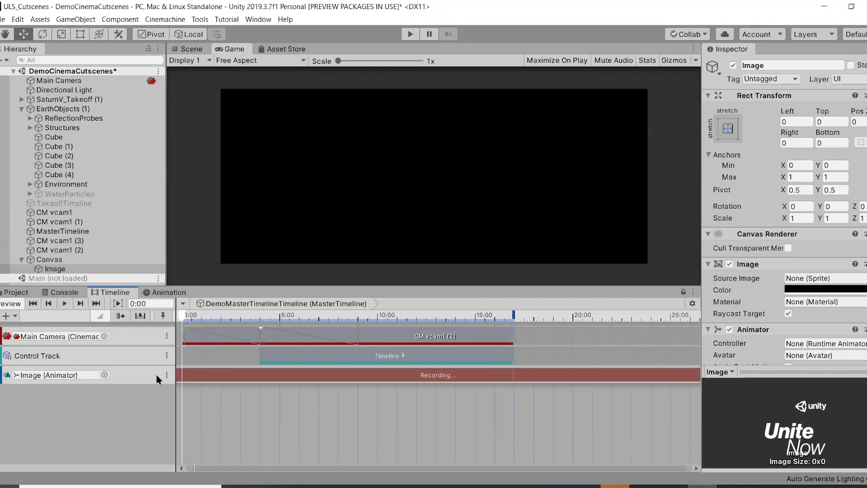
# Key the Image's color at 0:00 with its alpha set to 0
pyautogui.click(798, 293)
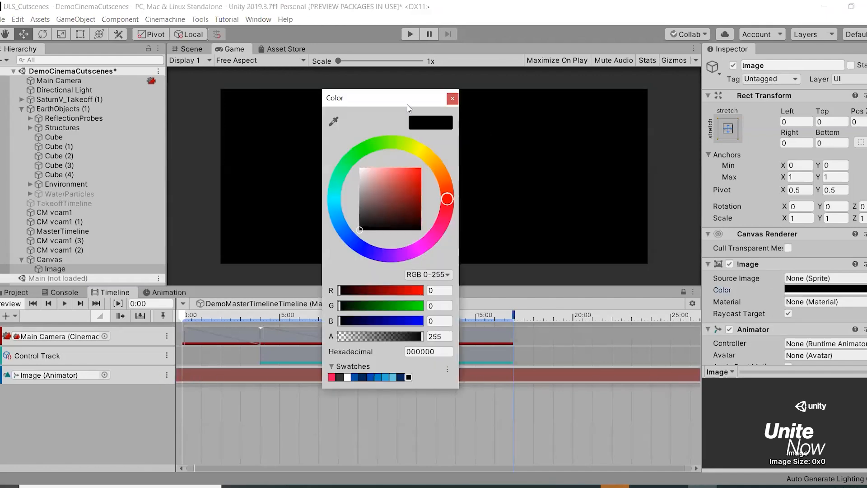
pyautogui.moveTo(394, 97); pyautogui.dragTo(640, 76)
pyautogui.moveTo(651, 319); pyautogui.dragTo(580, 315)
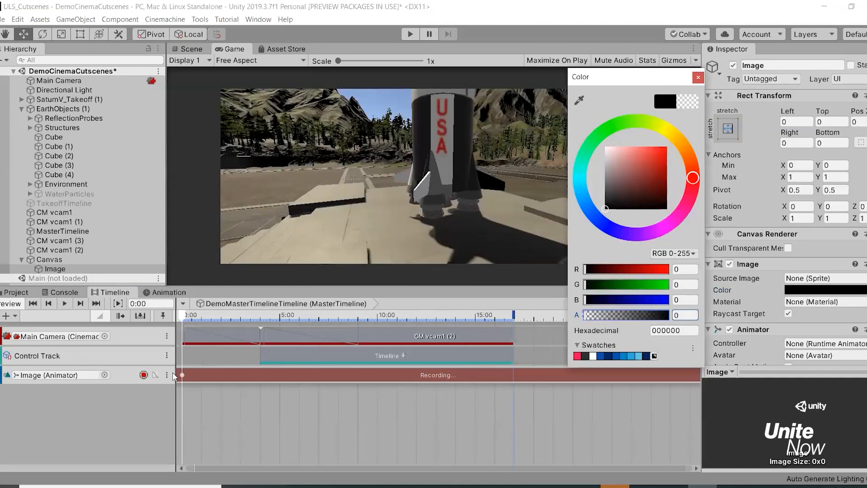
pyautogui.click(182, 320)
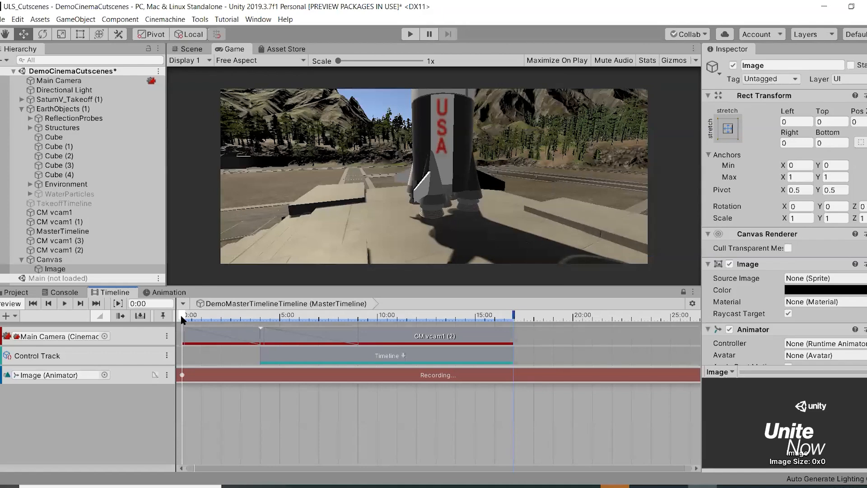
# Key the Image's color at 2:59 with an alpha of 0
pyautogui.moveTo(183, 315); pyautogui.dragTo(238, 309)
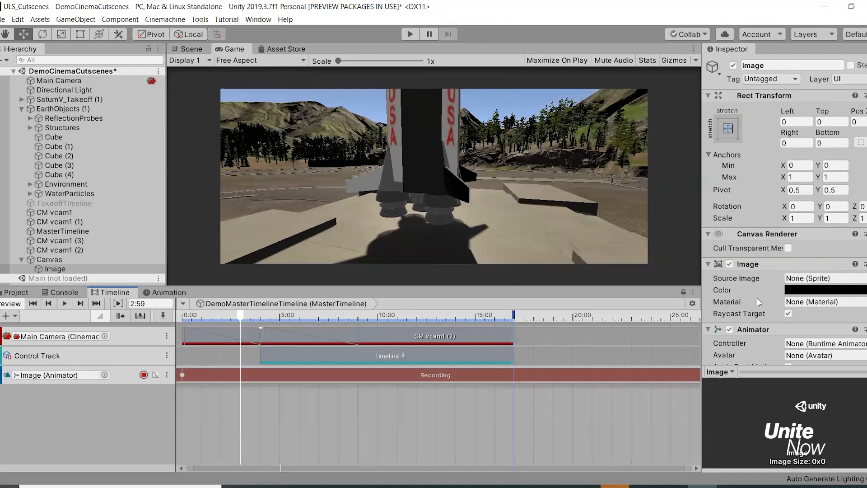
pyautogui.click(823, 291)
pyautogui.click(600, 314)
pyautogui.moveTo(577, 323); pyautogui.dragTo(576, 323)
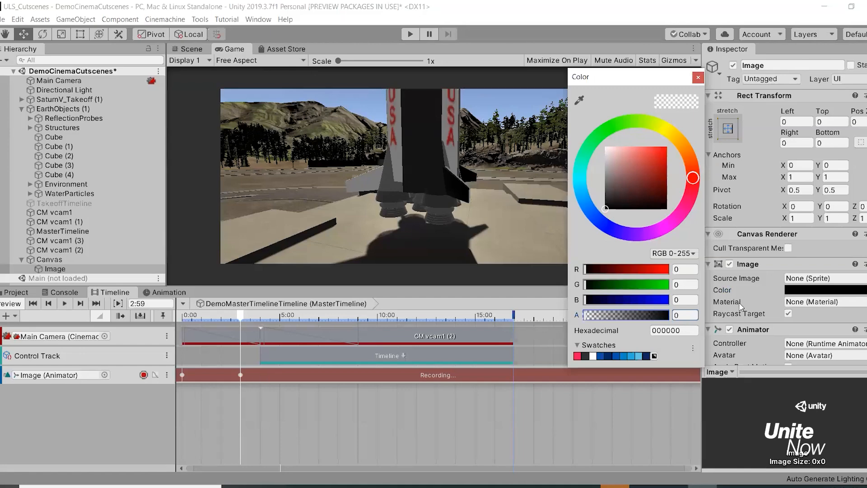
pyautogui.click(576, 314)
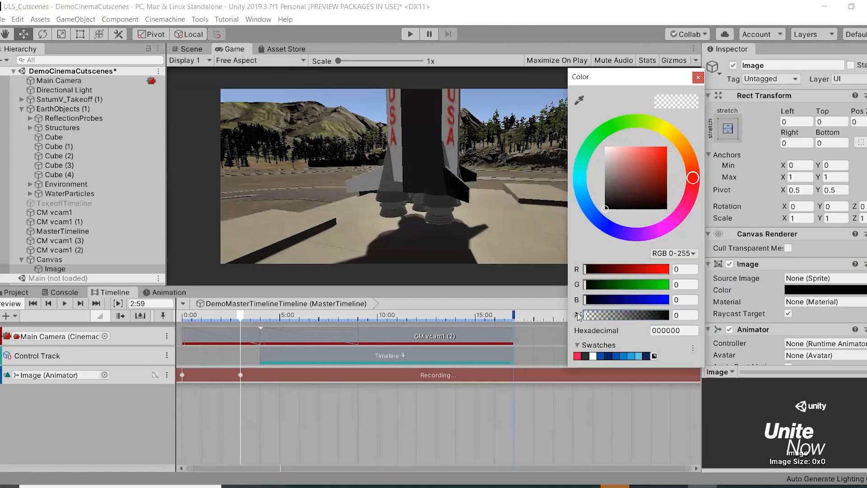
pyautogui.rightClick(724, 288)
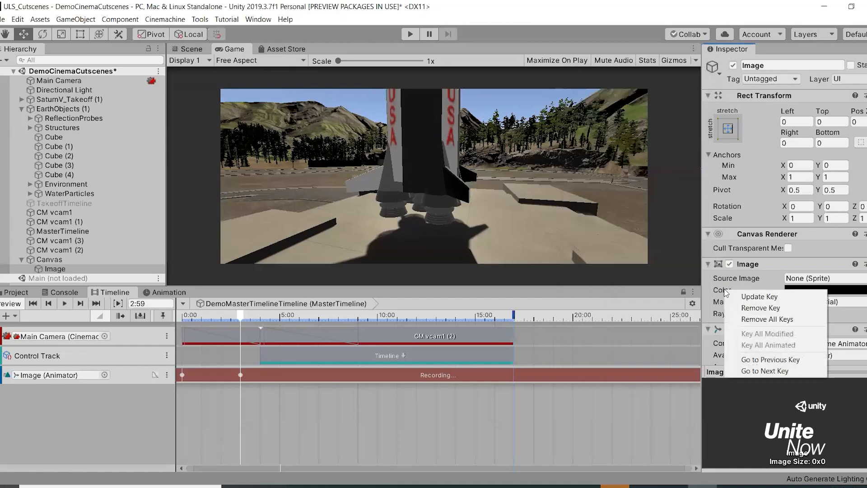
pyautogui.click(753, 296)
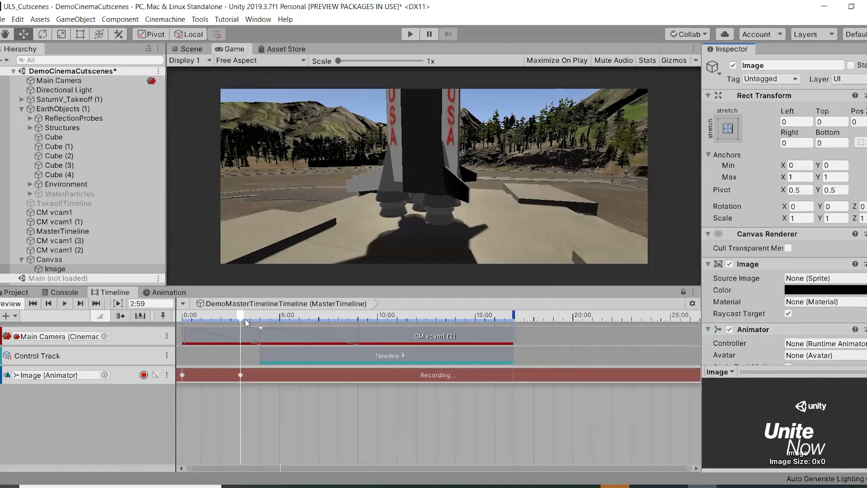
# Key the Image's color at 3:55 with its alpha set to 255 for the fade to black
pyautogui.moveTo(239, 320); pyautogui.dragTo(259, 318)
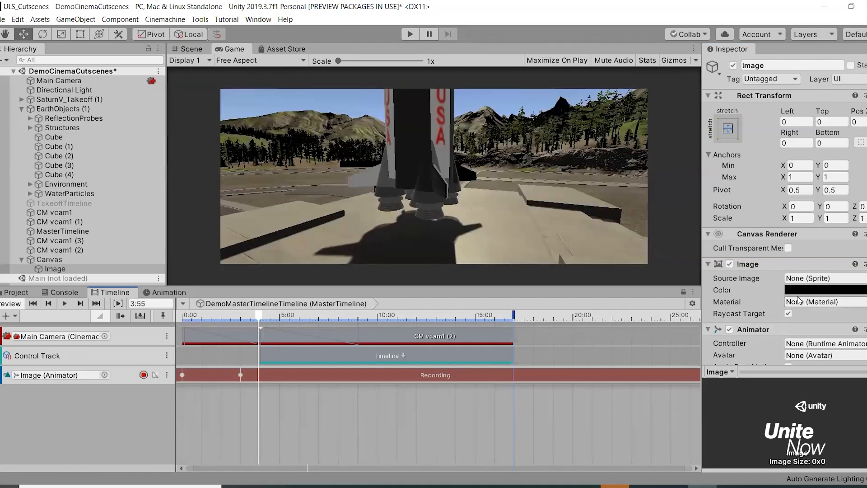
pyautogui.click(799, 291)
pyautogui.moveTo(591, 315); pyautogui.dragTo(656, 314)
pyautogui.moveTo(717, 324); pyautogui.dragTo(724, 323)
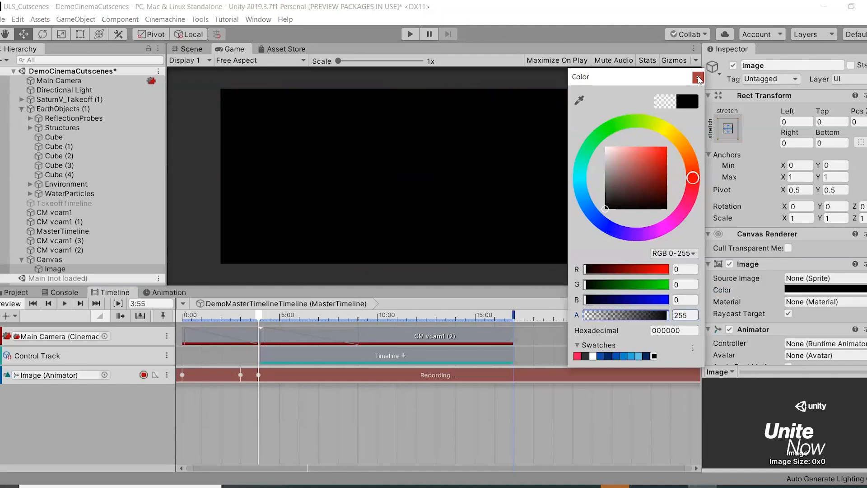
pyautogui.click(698, 78)
# Add a key at 4:20 that holds the Image's opaque black color
pyautogui.moveTo(259, 318)
pyautogui.mouseDown()
pyautogui.moveTo(179, 323)
pyautogui.moveTo(283, 305)
pyautogui.moveTo(264, 307)
pyautogui.moveTo(274, 318)
pyautogui.moveTo(263, 317)
pyautogui.mouseUp()
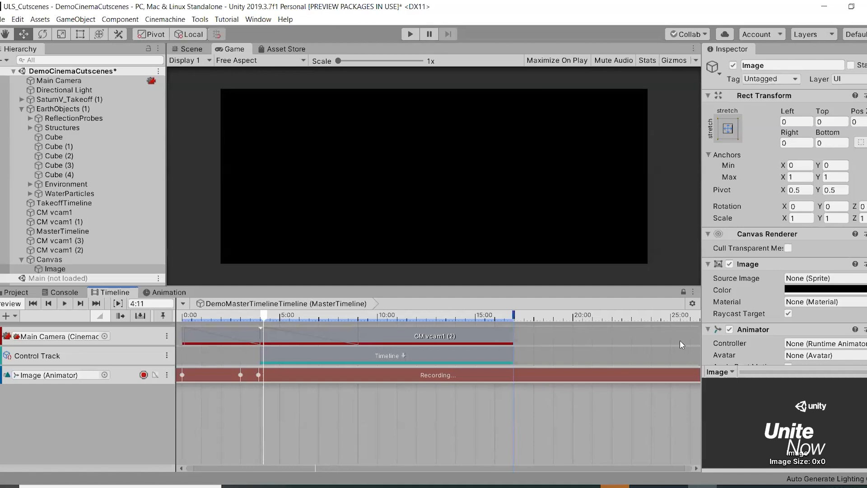
pyautogui.moveTo(263, 318); pyautogui.dragTo(266, 318)
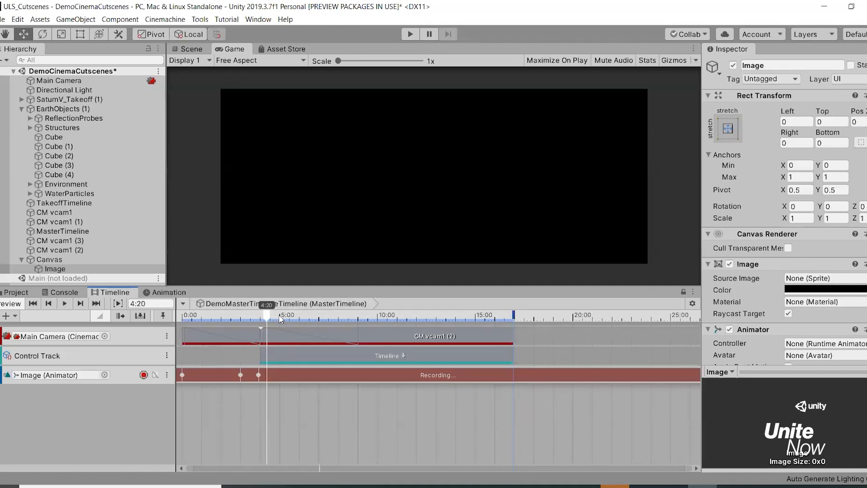
pyautogui.rightClick(720, 289)
pyautogui.click(740, 295)
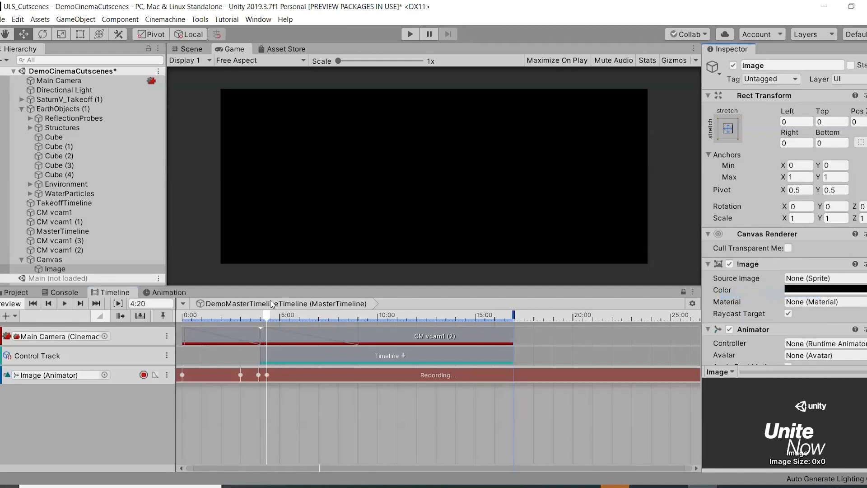
# Key the Image's color at 5:00 with its alpha set to 0 for the fade back in
pyautogui.moveTo(269, 319); pyautogui.dragTo(279, 313)
pyautogui.click(811, 294)
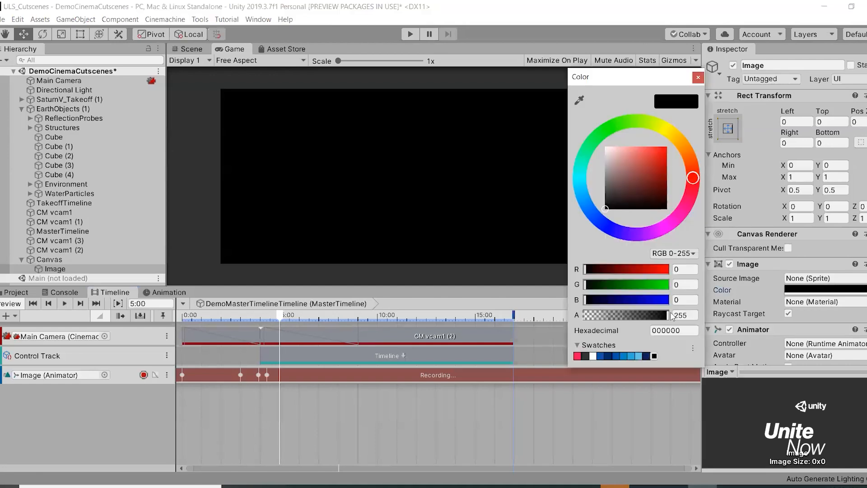
pyautogui.moveTo(640, 318); pyautogui.dragTo(560, 325)
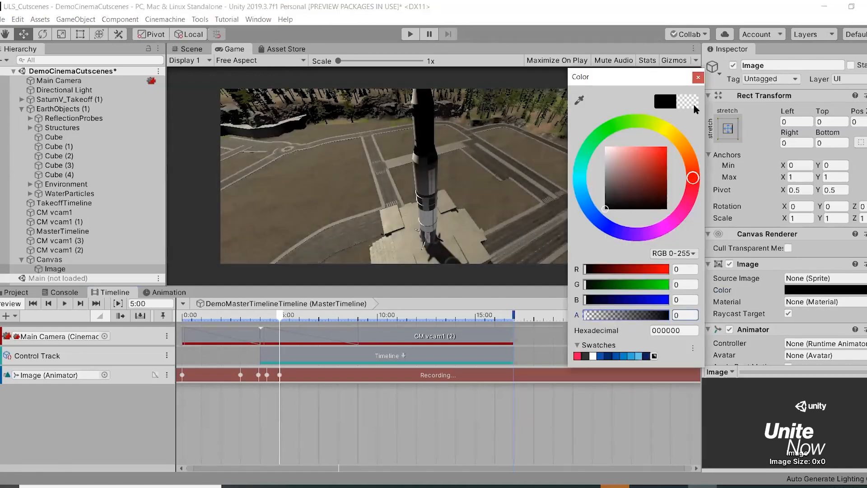
pyautogui.click(698, 77)
# Preview the fade from the start of the master timeline, and stop recording on the Image track
pyautogui.moveTo(280, 313); pyautogui.dragTo(179, 311)
pyautogui.click(64, 303)
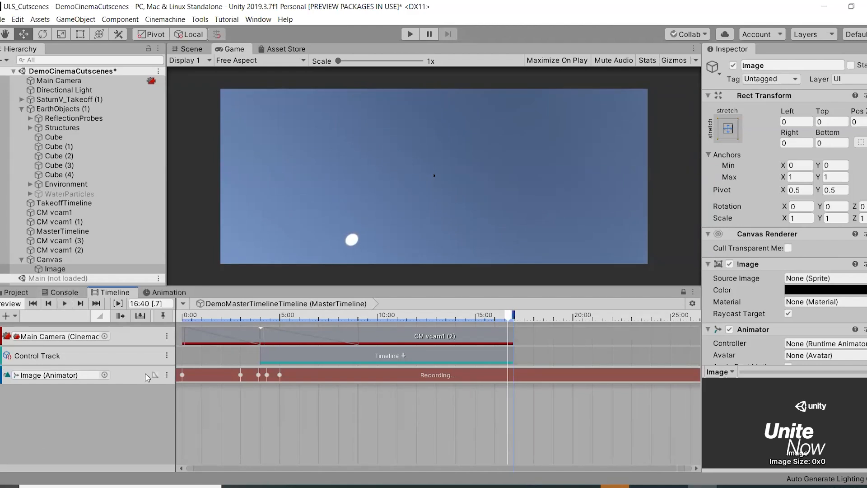
pyautogui.click(144, 375)
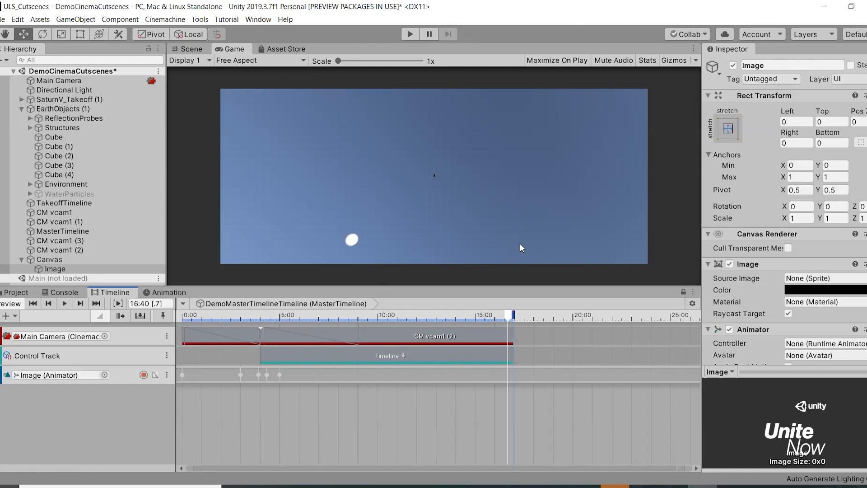
pyautogui.moveTo(253, 317); pyautogui.dragTo(155, 326)
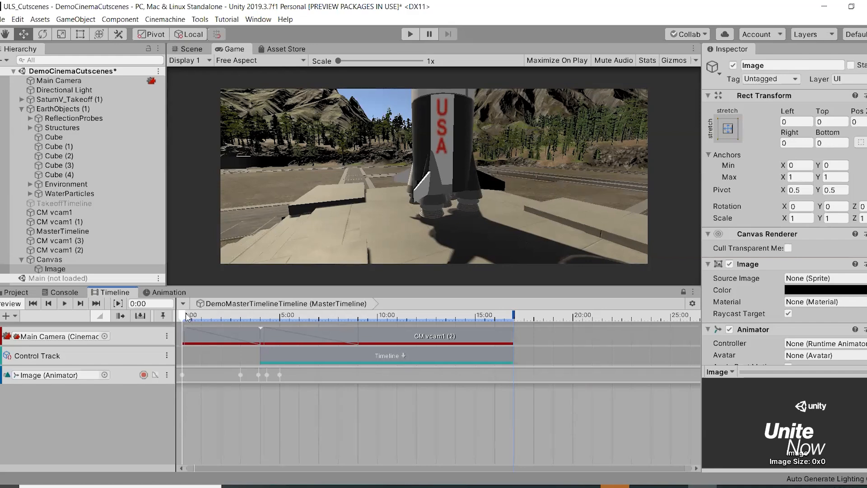
pyautogui.moveTo(231, 316); pyautogui.dragTo(202, 316)
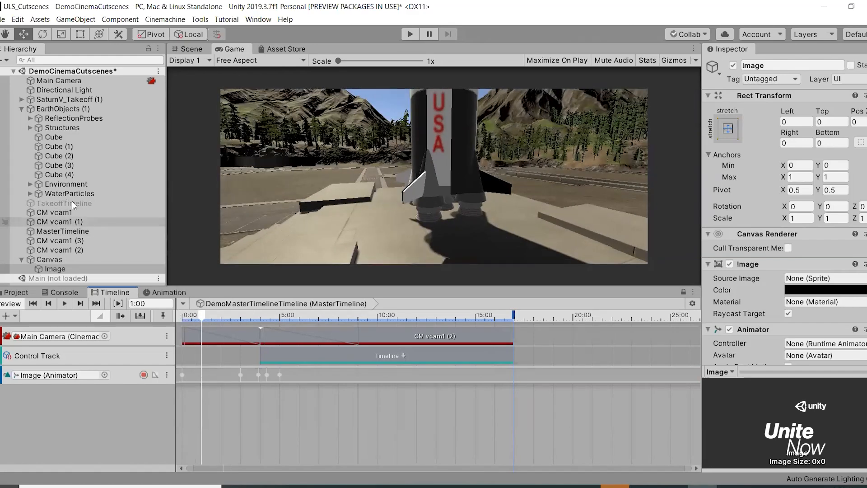
# Create a Cinemachine dolly track with cart in the scene
pyautogui.click(165, 20)
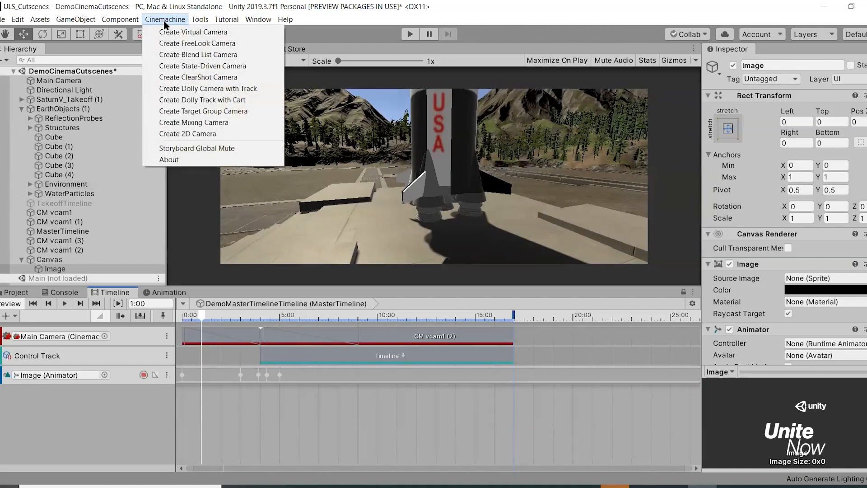
pyautogui.click(251, 99)
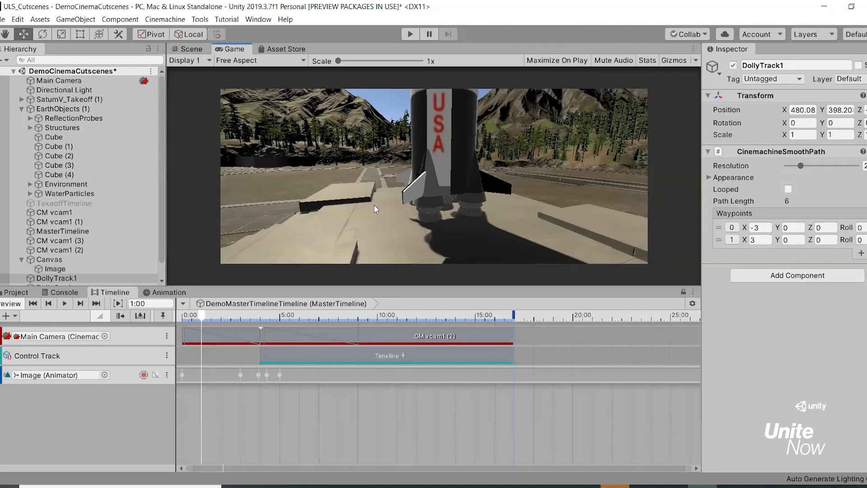
# Delete DollyTrack1 and DollyCart1 from the scene
pyautogui.click(187, 49)
pyautogui.keyDown('alt'); pyautogui.moveTo(435, 176); pyautogui.dragTo(418, 110); pyautogui.keyUp('alt')
pyautogui.press('w')
pyautogui.moveTo(418, 110); pyautogui.dragTo(364, 115, button='right')
pyautogui.press('s')
pyautogui.scroll(-2, 61, 267)
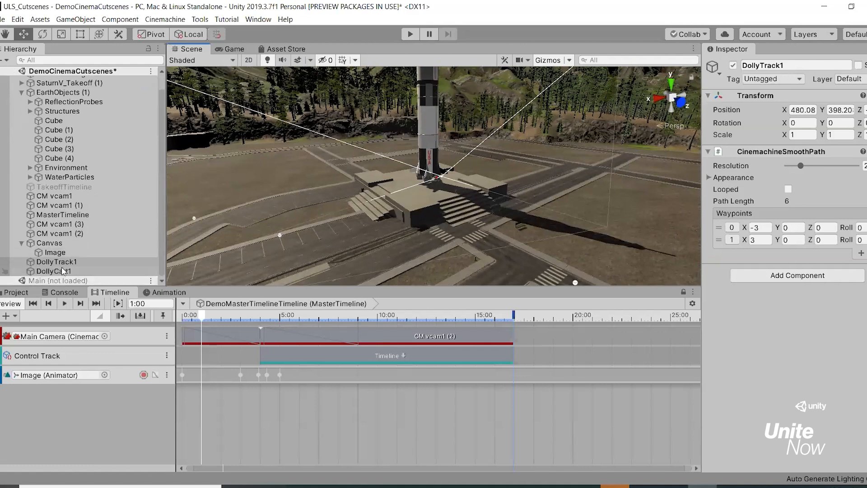
pyautogui.click(63, 262)
pyautogui.keyDown('shift'); pyautogui.click(69, 270); pyautogui.keyUp('shift')
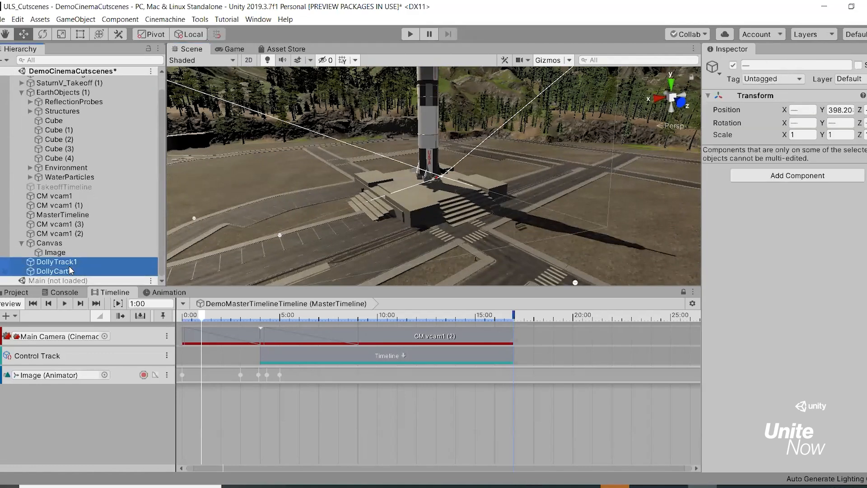
pyautogui.press('Delete')
# Examine the smoke and flame effects inside SaturnV_Takeoff (1), including the Particle System settings of SmokeEffect (9) under PreLiftParticles
pyautogui.keyDown('alt'); pyautogui.moveTo(424, 215); pyautogui.dragTo(642, 192); pyautogui.keyUp('alt')
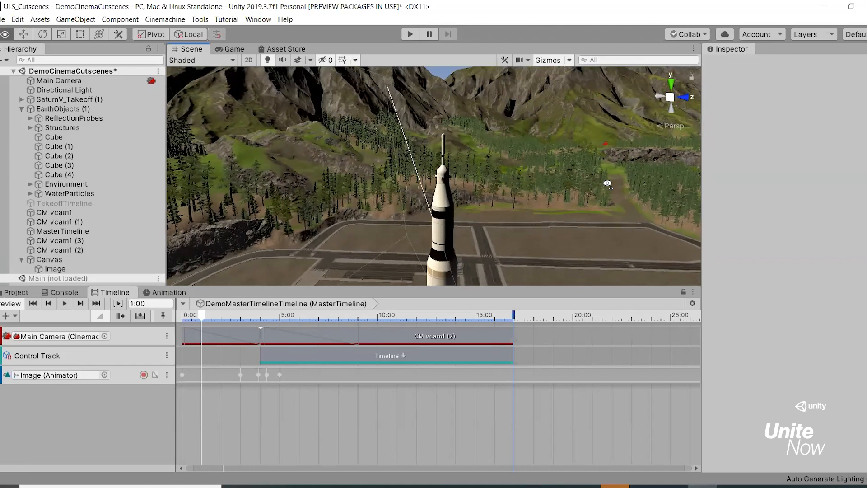
pyautogui.keyDown('alt'); pyautogui.moveTo(608, 183); pyautogui.dragTo(604, 184); pyautogui.keyUp('alt')
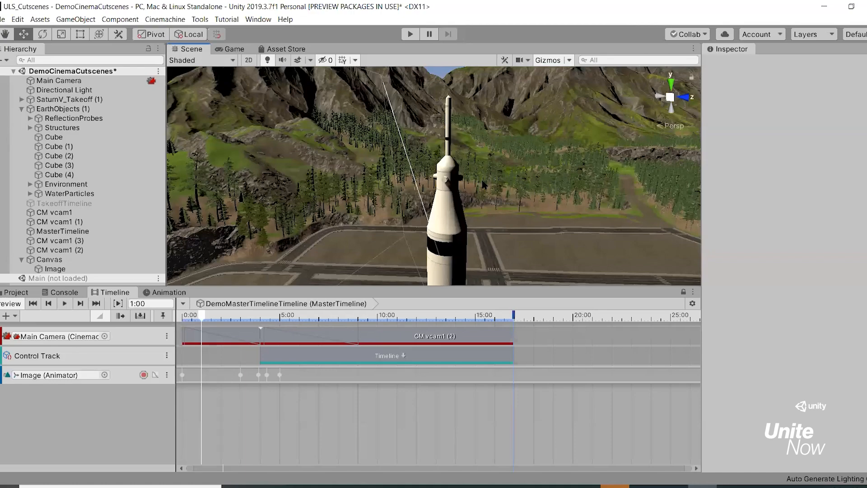
pyautogui.keyDown('alt'); pyautogui.moveTo(481, 182); pyautogui.dragTo(305, 224); pyautogui.keyUp('alt')
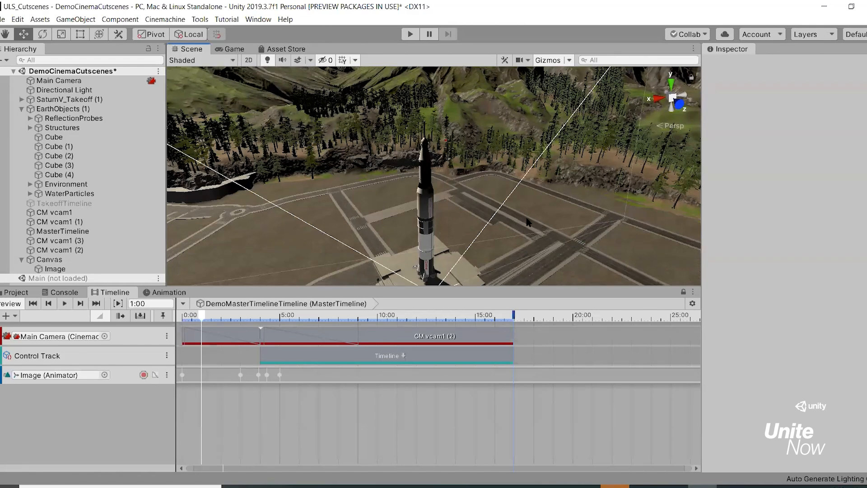
pyautogui.click(22, 97)
pyautogui.click(22, 99)
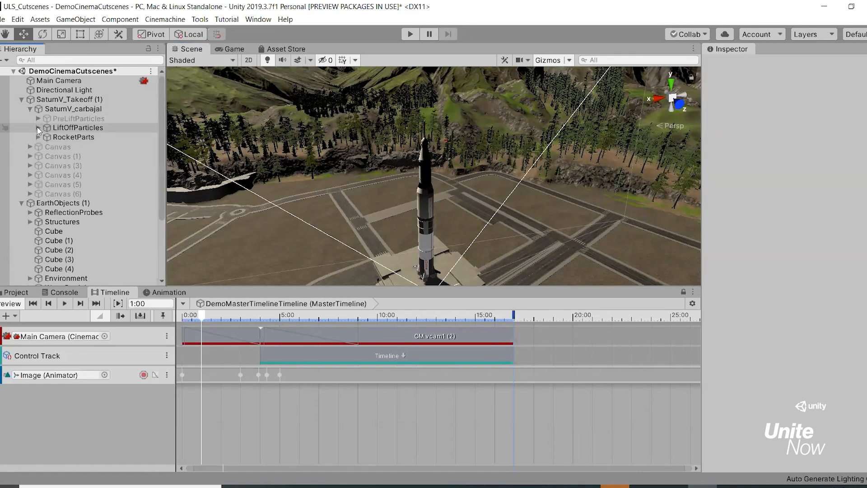
pyautogui.click(38, 128)
pyautogui.click(38, 119)
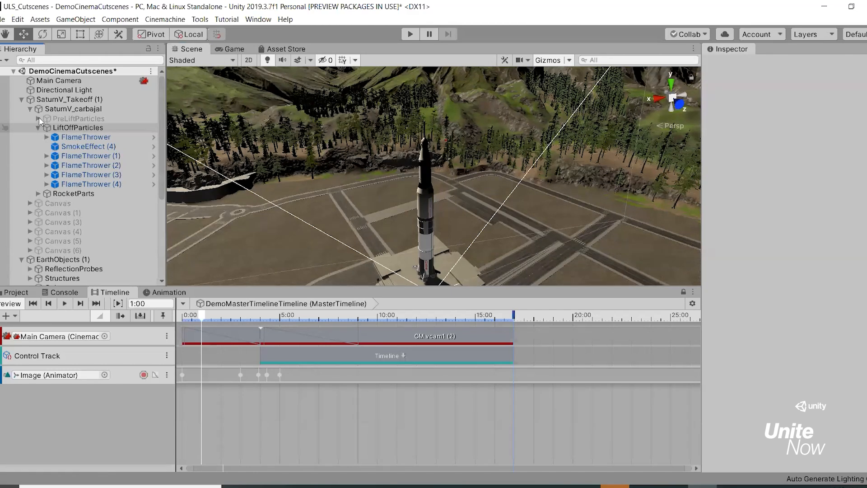
pyautogui.click(72, 118)
pyautogui.click(70, 127)
pyautogui.click(76, 139)
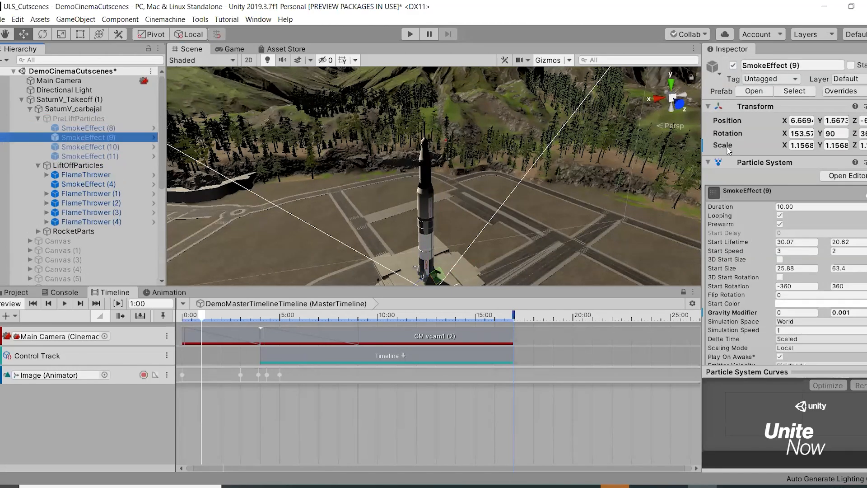
pyautogui.scroll(-5, 728, 149)
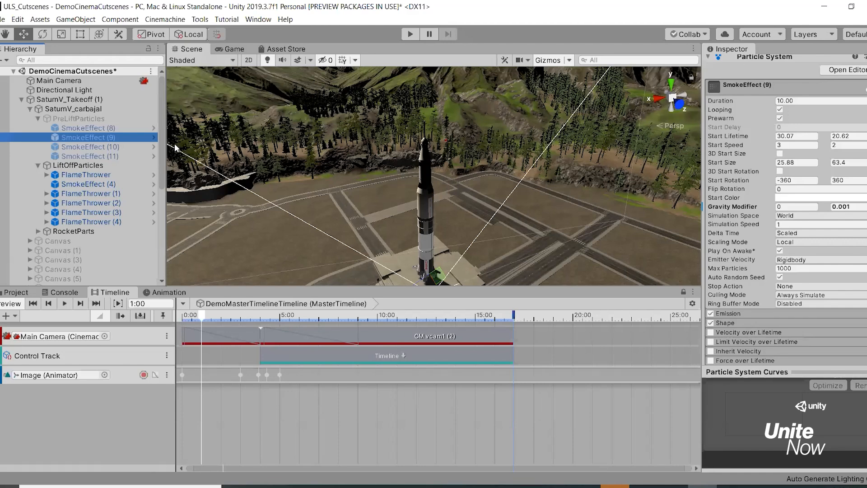
pyautogui.click(22, 99)
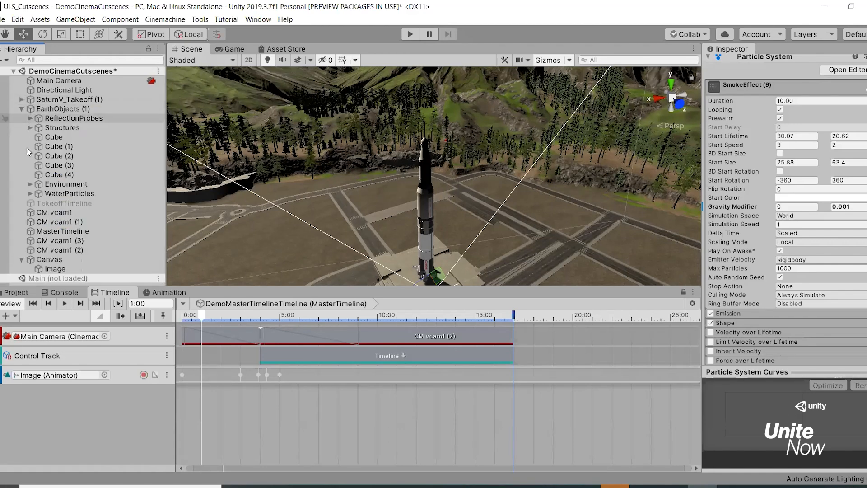
# Add a UI Image as a child of the Canvas's existing Image and show it in the Game view
pyautogui.click(56, 270)
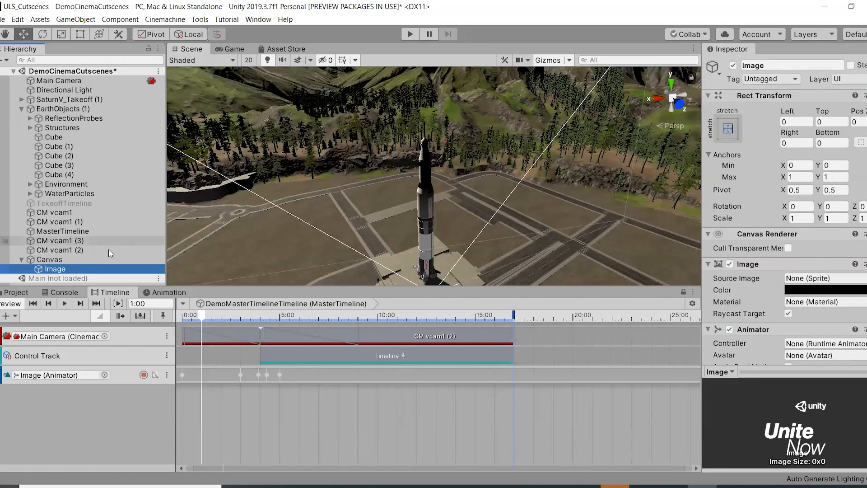
pyautogui.click(6, 60)
pyautogui.click(37, 267)
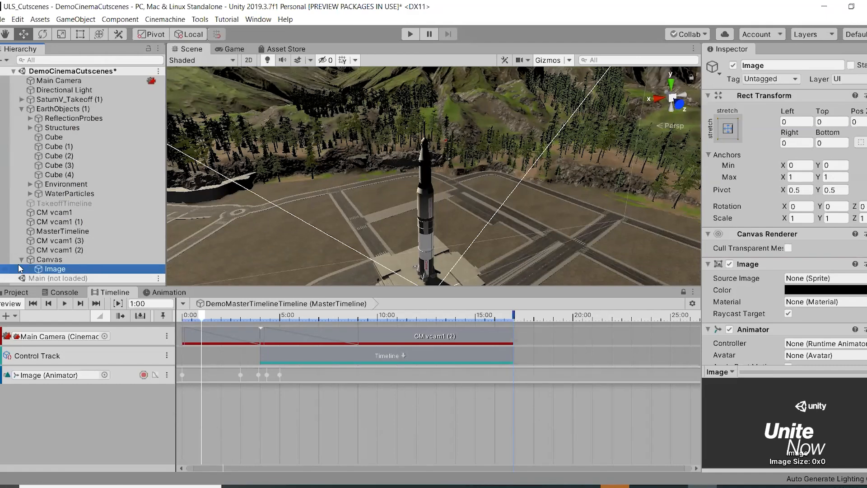
pyautogui.rightClick(20, 267)
pyautogui.moveTo(92, 439)
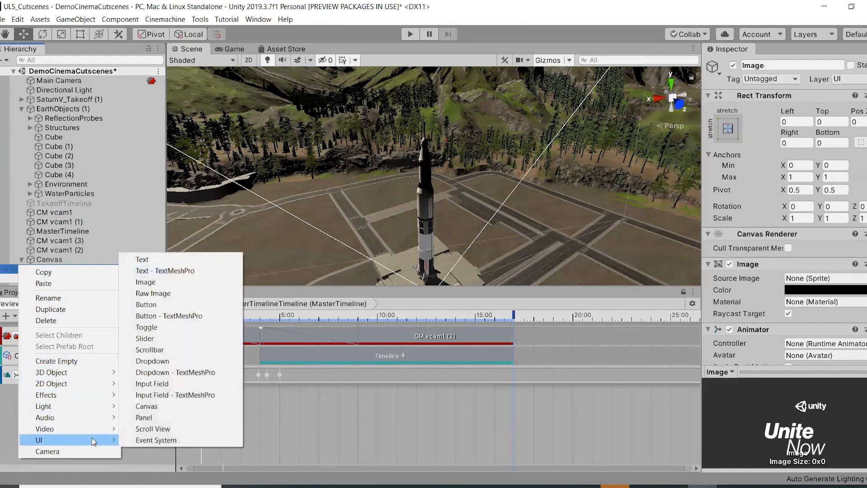
pyautogui.click(186, 282)
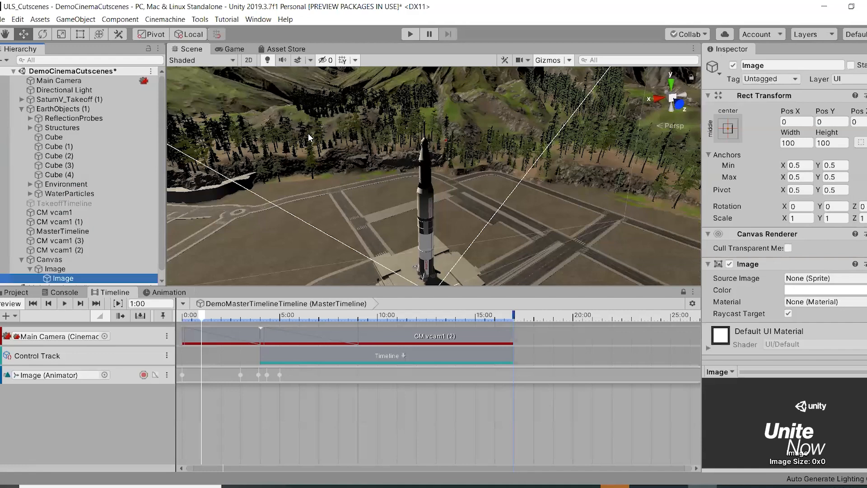
pyautogui.click(235, 49)
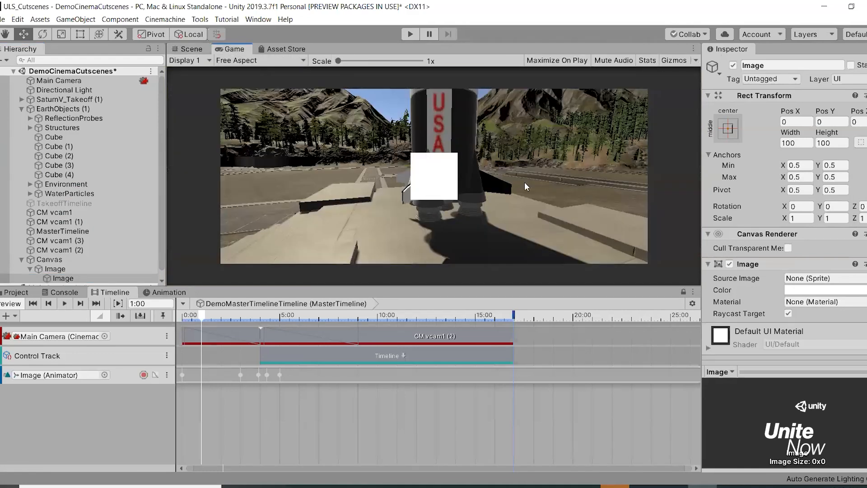
# Try several corner, edge and center anchor presets on the child Image, also setting pivot and position, ending at top center
pyautogui.click(725, 129)
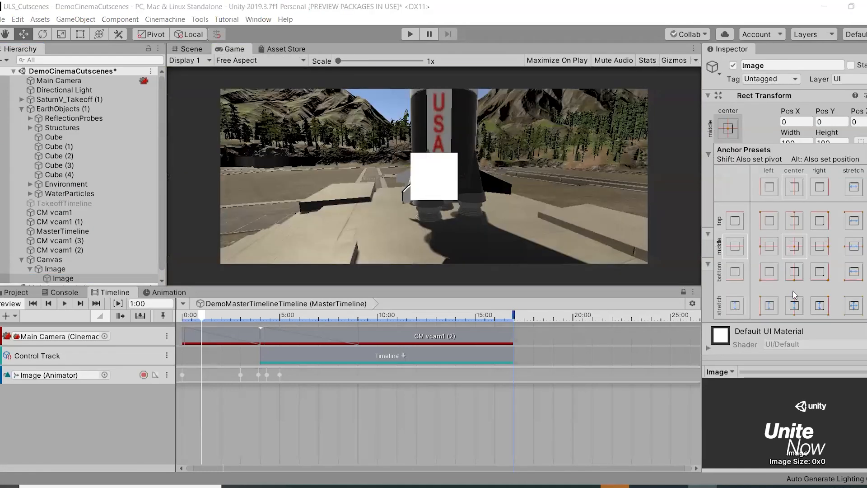
pyautogui.hotkey('shift', 'alt')
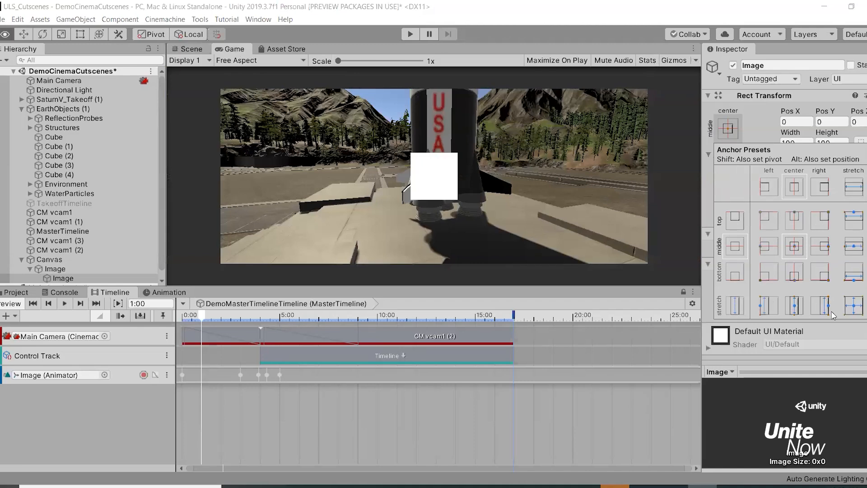
pyautogui.keyDown('alt'); pyautogui.keyDown('shift'); pyautogui.click(854, 306); pyautogui.keyUp('shift'); pyautogui.keyUp('alt')
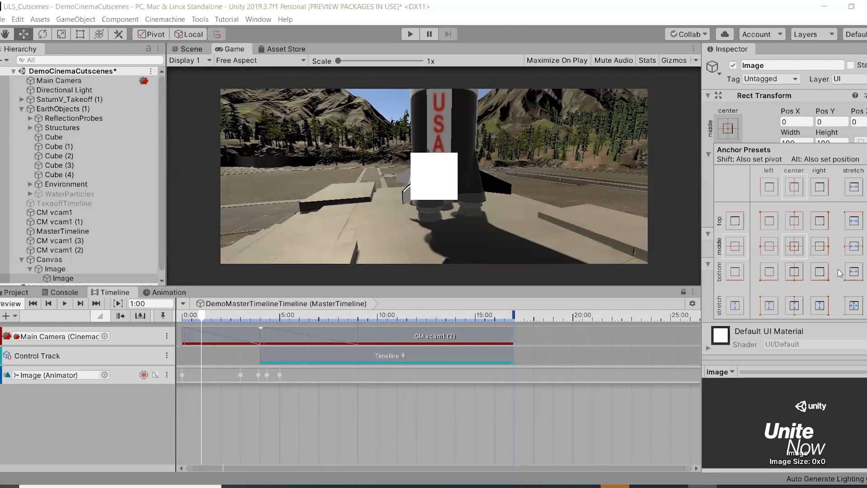
pyautogui.keyDown('alt'); pyautogui.keyDown('shift'); pyautogui.click(794, 220); pyautogui.keyUp('shift'); pyautogui.keyUp('alt')
pyautogui.keyDown('alt'); pyautogui.keyDown('shift'); pyautogui.click(769, 220); pyautogui.keyUp('shift'); pyautogui.keyUp('alt')
pyautogui.keyDown('alt'); pyautogui.keyDown('shift'); pyautogui.click(769, 246); pyautogui.keyUp('shift'); pyautogui.keyUp('alt')
pyautogui.keyDown('alt'); pyautogui.keyDown('shift'); pyautogui.click(770, 271); pyautogui.keyUp('shift'); pyautogui.keyUp('alt')
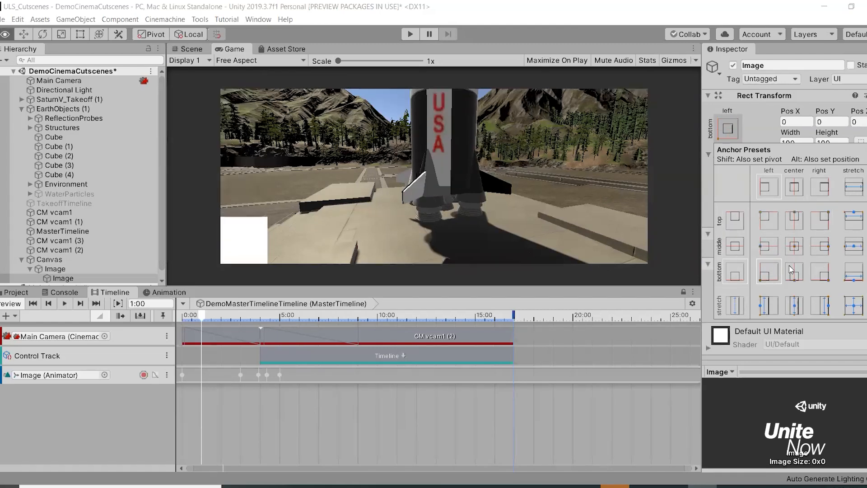
pyautogui.keyDown('alt'); pyautogui.keyDown('shift'); pyautogui.click(790, 266); pyautogui.keyUp('shift'); pyautogui.keyUp('alt')
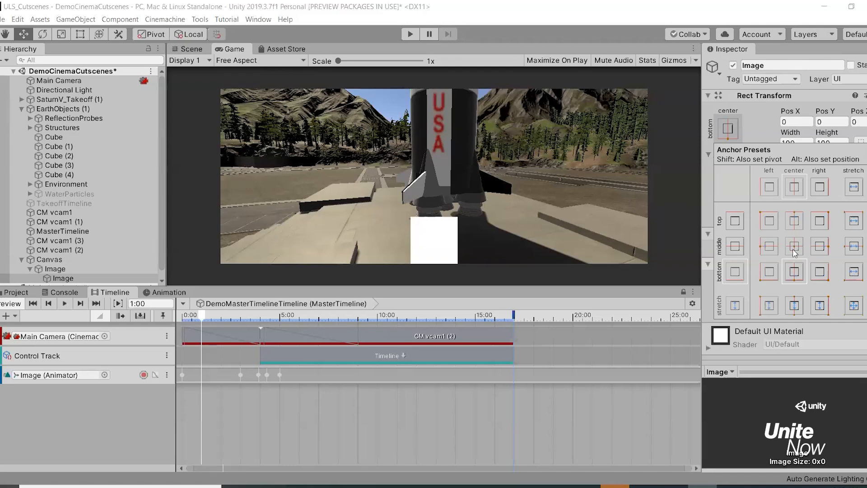
pyautogui.keyDown('alt'); pyautogui.keyDown('shift'); pyautogui.click(794, 249); pyautogui.keyUp('shift'); pyautogui.keyUp('alt')
pyautogui.keyDown('alt'); pyautogui.keyDown('shift'); pyautogui.click(819, 270); pyautogui.keyUp('shift'); pyautogui.keyUp('alt')
pyautogui.keyDown('alt'); pyautogui.keyDown('shift'); pyautogui.click(819, 248); pyautogui.keyUp('shift'); pyautogui.keyUp('alt')
pyautogui.keyDown('alt'); pyautogui.keyDown('shift'); pyautogui.click(819, 222); pyautogui.keyUp('shift'); pyautogui.keyUp('alt')
pyautogui.keyDown('alt'); pyautogui.keyDown('shift'); pyautogui.click(799, 222); pyautogui.keyUp('shift'); pyautogui.keyUp('alt')
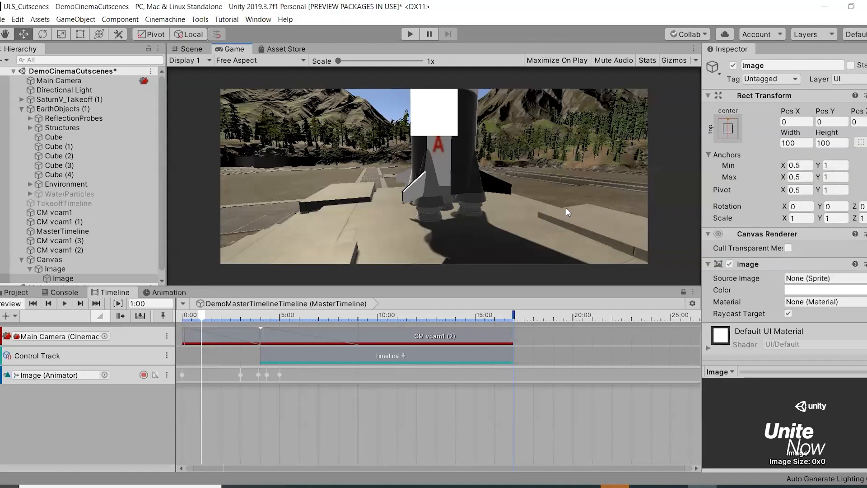
# Stretch the child Image across the full canvas with pivot and position, and set its color to black
pyautogui.moveTo(693, 195); pyautogui.dragTo(437, 202)
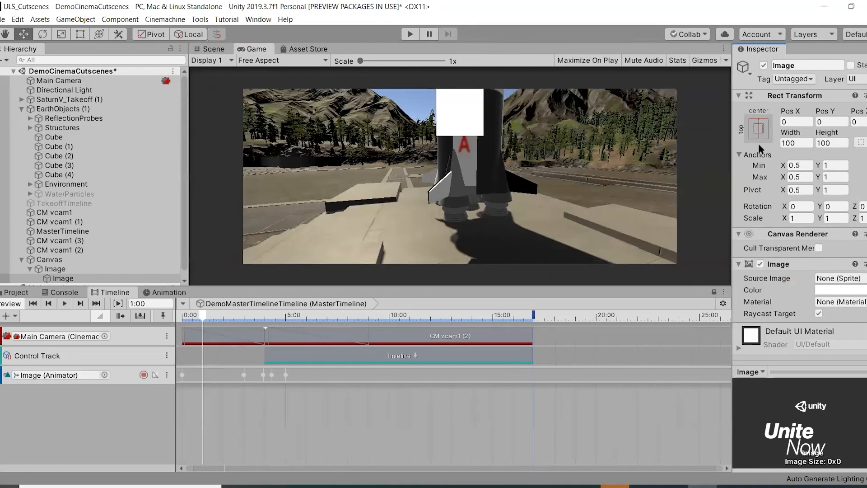
pyautogui.click(758, 128)
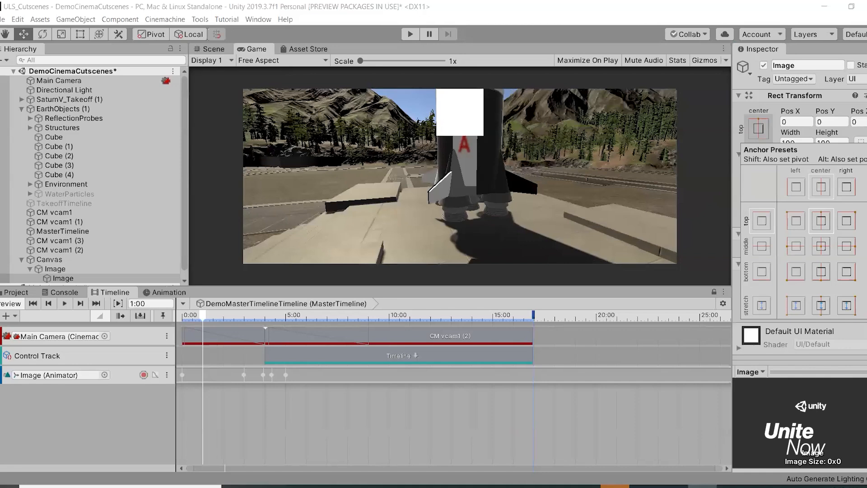
pyautogui.keyDown('alt'); pyautogui.keyDown('shift'); pyautogui.click(846, 305); pyautogui.keyUp('shift'); pyautogui.keyUp('alt')
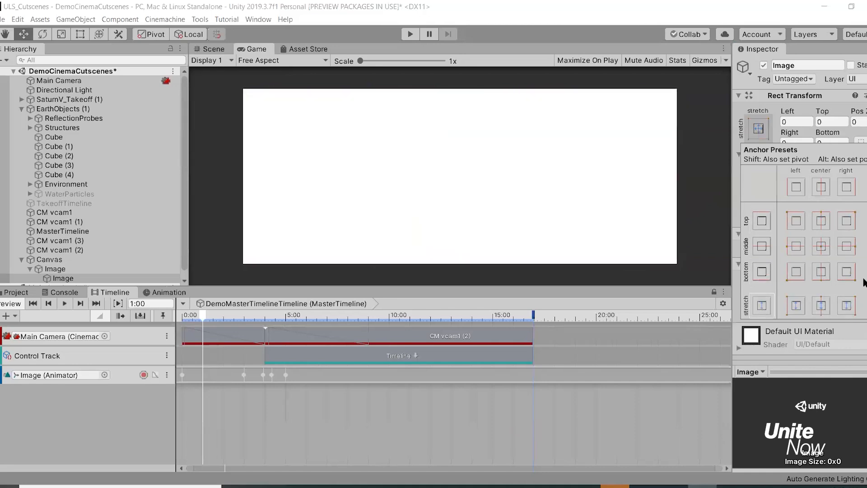
pyautogui.click(787, 134)
pyautogui.click(840, 290)
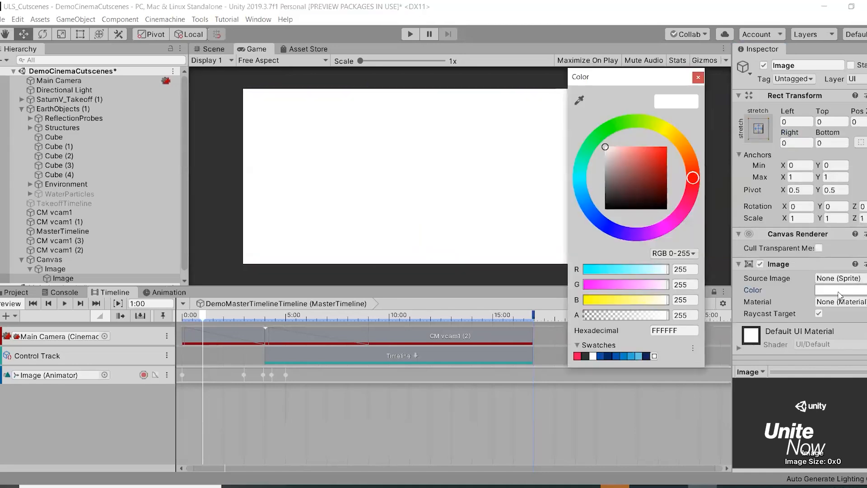
pyautogui.click(585, 355)
pyautogui.click(697, 77)
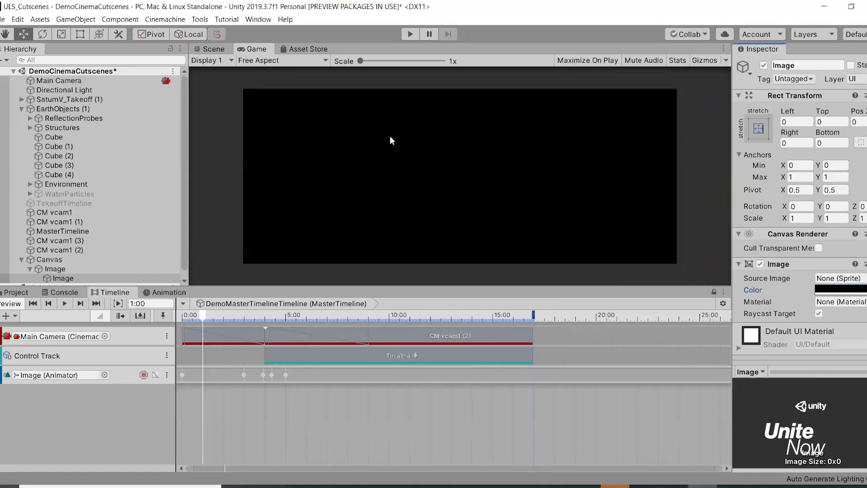
# Delete the black child Image nested under the Canvas's Image
pyautogui.click(70, 279)
pyautogui.press('Delete')
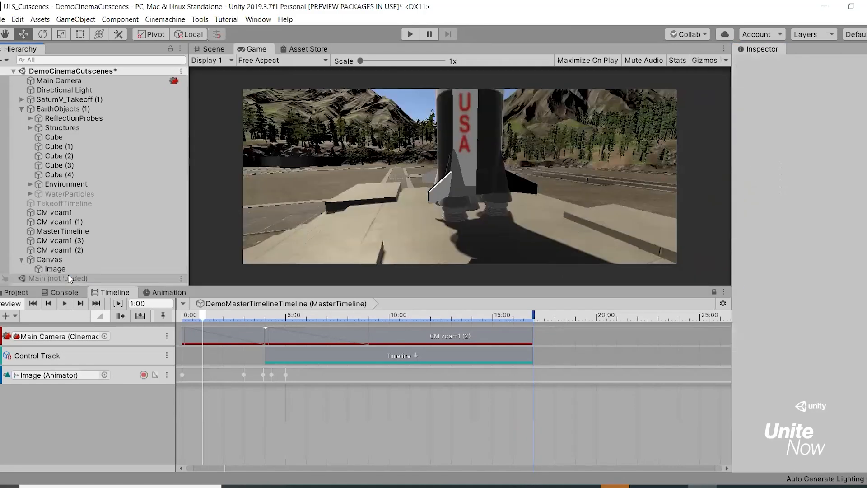
# Create a Particle System effect in the scene and frame it in the Scene view
pyautogui.click(4, 60)
pyautogui.moveTo(76, 135)
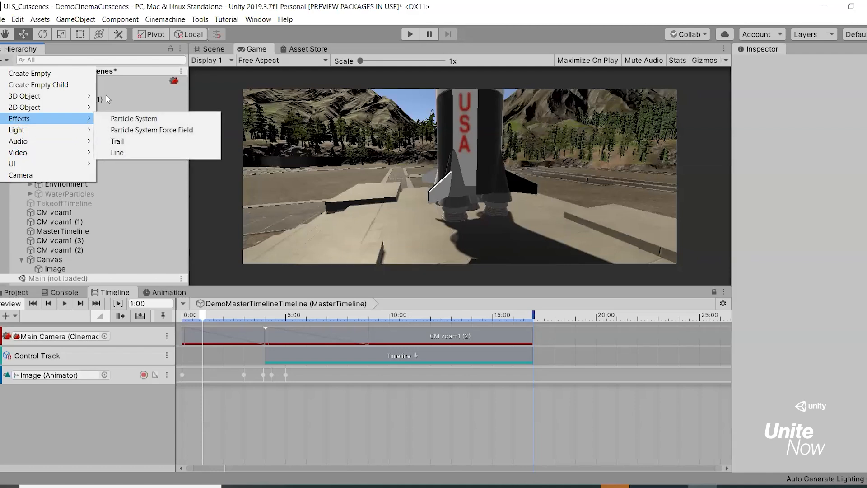
pyautogui.click(128, 118)
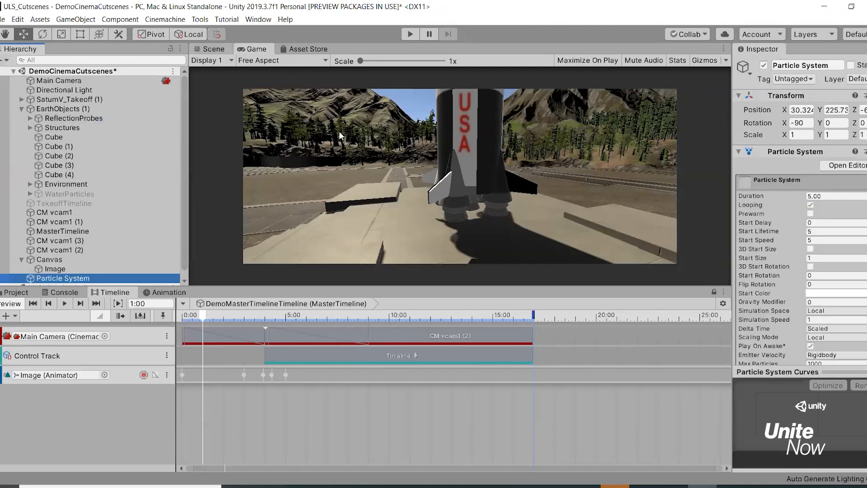
pyautogui.click(215, 50)
pyautogui.press('f')
# Move the Particle System to about X 175.36, Y 452.6 and rotate it to about X -266.7, Y -90
pyautogui.moveTo(462, 203); pyautogui.dragTo(465, 218, button='right')
pyautogui.press('s')
pyautogui.moveTo(455, 186); pyautogui.dragTo(508, 43)
pyautogui.moveTo(513, 132); pyautogui.dragTo(511, 130, button='right')
pyautogui.moveTo(511, 130); pyautogui.dragTo(483, 217)
pyautogui.moveTo(483, 217); pyautogui.dragTo(526, 258, button='right')
pyautogui.press('e')
pyautogui.moveTo(444, 201); pyautogui.dragTo(459, 69)
# Set the cone angle in the Particle System's Shape module to 0
pyautogui.scroll(-10, 797, 230)
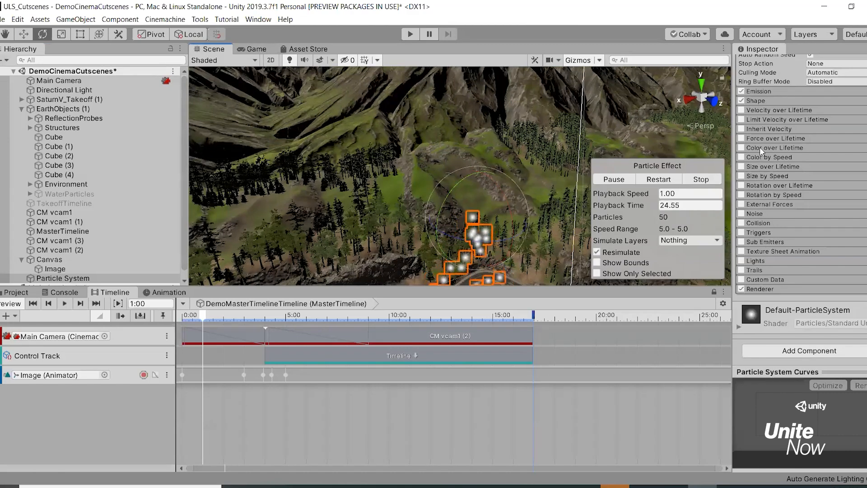
pyautogui.click(765, 102)
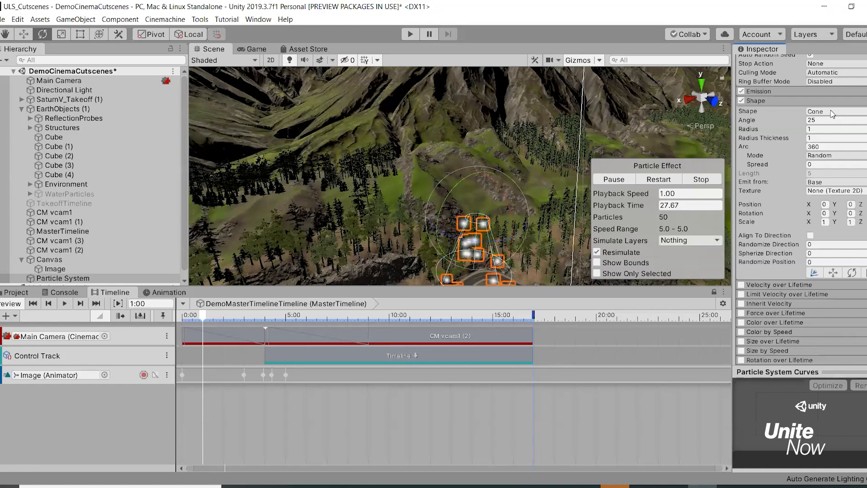
pyautogui.moveTo(750, 121); pyautogui.dragTo(154, 173)
pyautogui.scroll(-6, 469, 206)
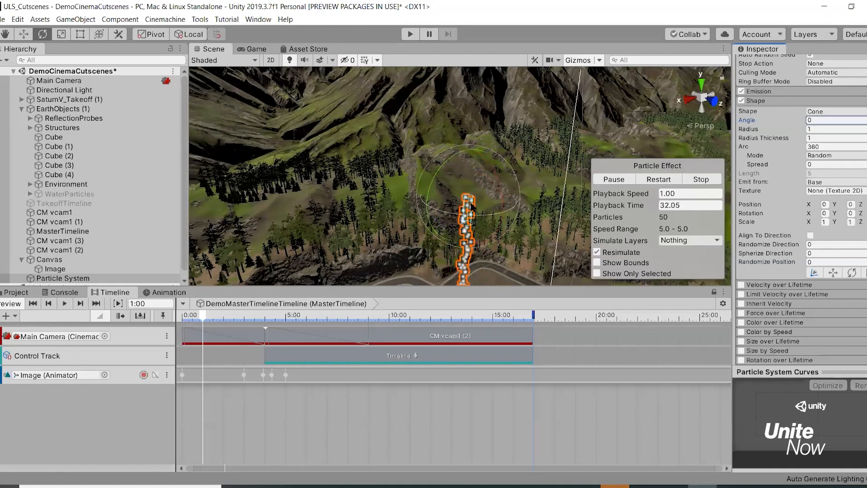
# Set the Particle System's Start Size to 26.3, enable Prewarm, and set Start Lifetime to 24.64
pyautogui.scroll(-5, 471, 206)
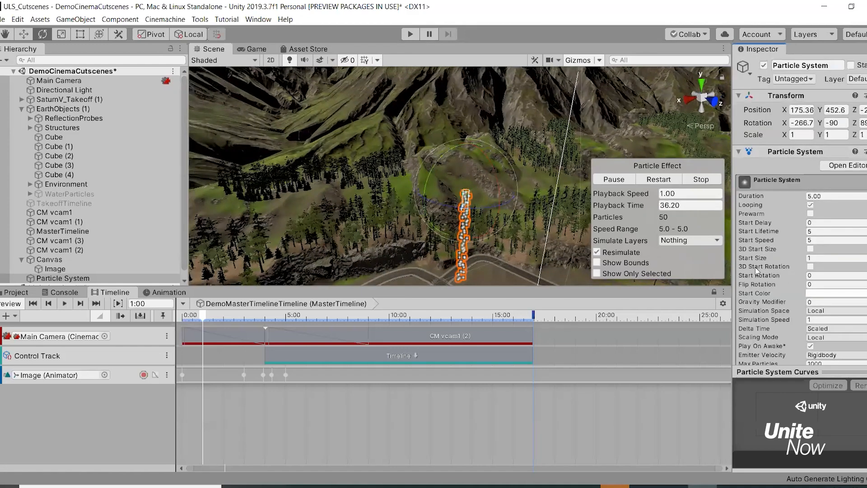
pyautogui.moveTo(756, 256); pyautogui.dragTo(769, 235)
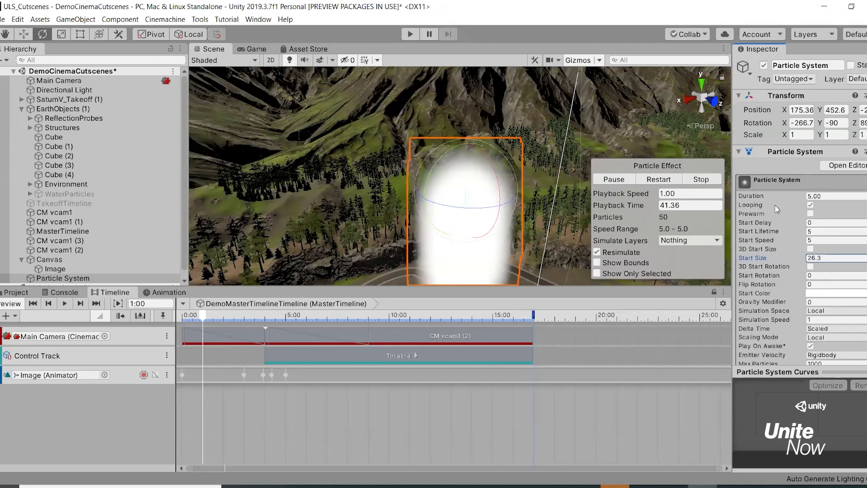
pyautogui.click(810, 214)
pyautogui.click(818, 232)
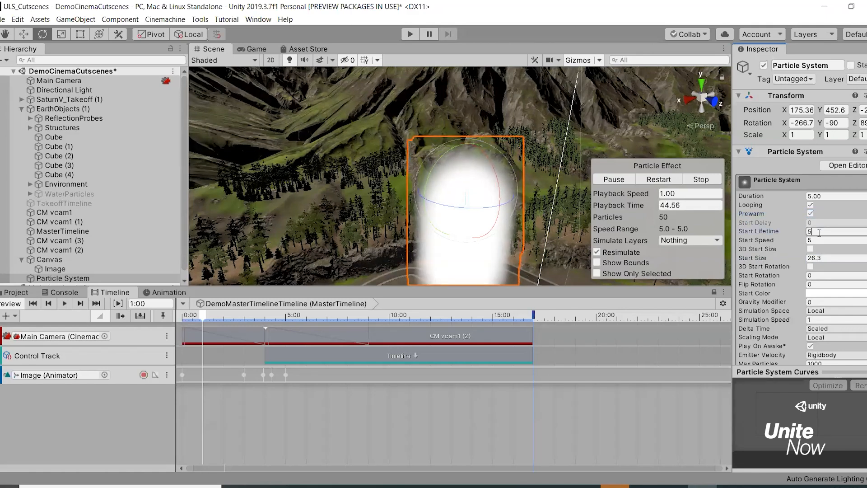
pyautogui.moveTo(764, 233); pyautogui.dragTo(271, 248)
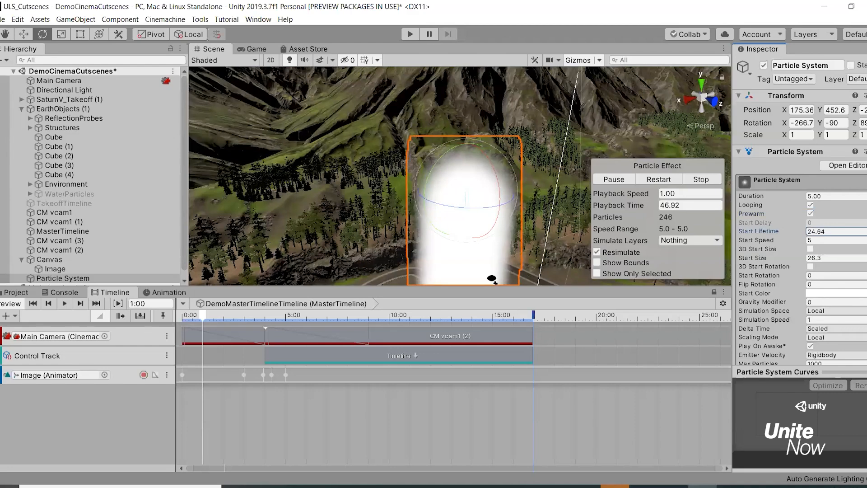
# Reposition the Particle System within the scene
pyautogui.moveTo(492, 279); pyautogui.dragTo(492, 284, button='right')
pyautogui.scroll(-5, 483, 217)
pyautogui.press('w')
pyautogui.moveTo(471, 207); pyautogui.dragTo(494, 67)
pyautogui.moveTo(505, 166); pyautogui.dragTo(513, 71, button='right')
pyautogui.moveTo(470, 178); pyautogui.dragTo(533, 84)
# Adjust the Particle System's Start Lifetime and view the effect from another angle
pyautogui.click(761, 232)
pyautogui.moveTo(863, 232); pyautogui.dragTo(397, 216)
pyautogui.moveTo(402, 203); pyautogui.dragTo(386, 358, button='right')
pyautogui.keyDown('alt'); pyautogui.moveTo(386, 358); pyautogui.dragTo(441, 348); pyautogui.keyUp('alt')
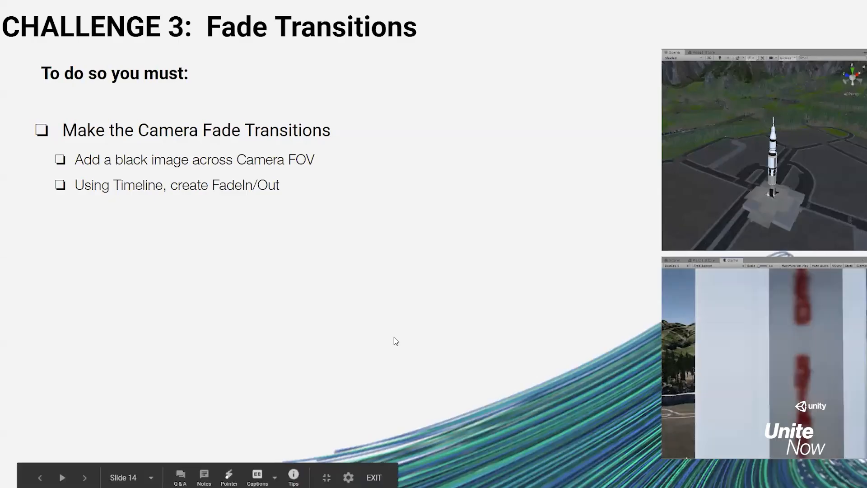
pyautogui.press('Right')
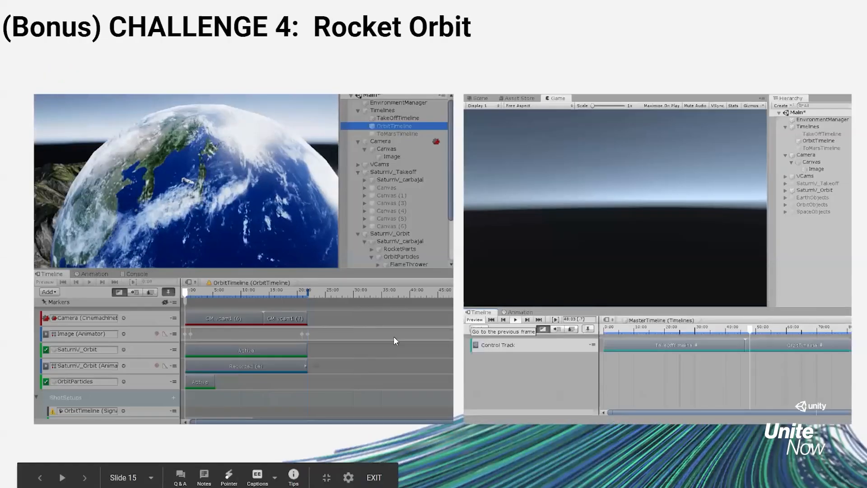